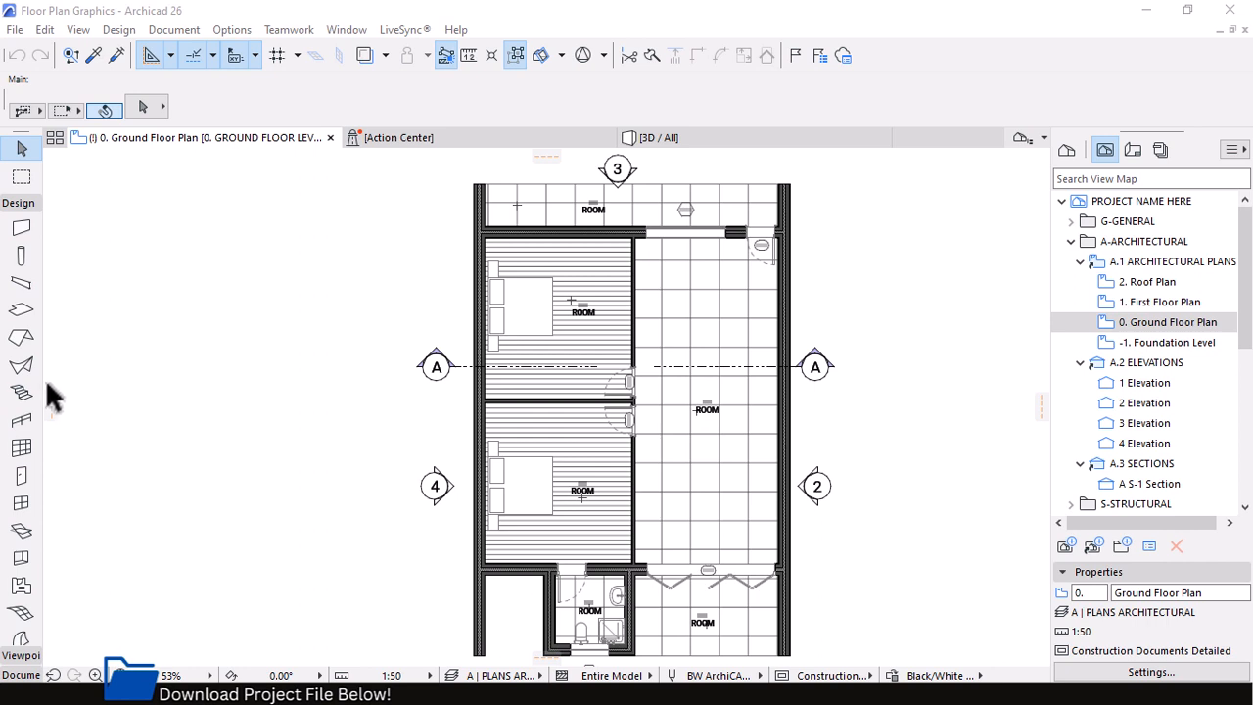
Open the model view layer settings and look through the layer list and layer combinations, including the Archicad Layer
click(232, 31)
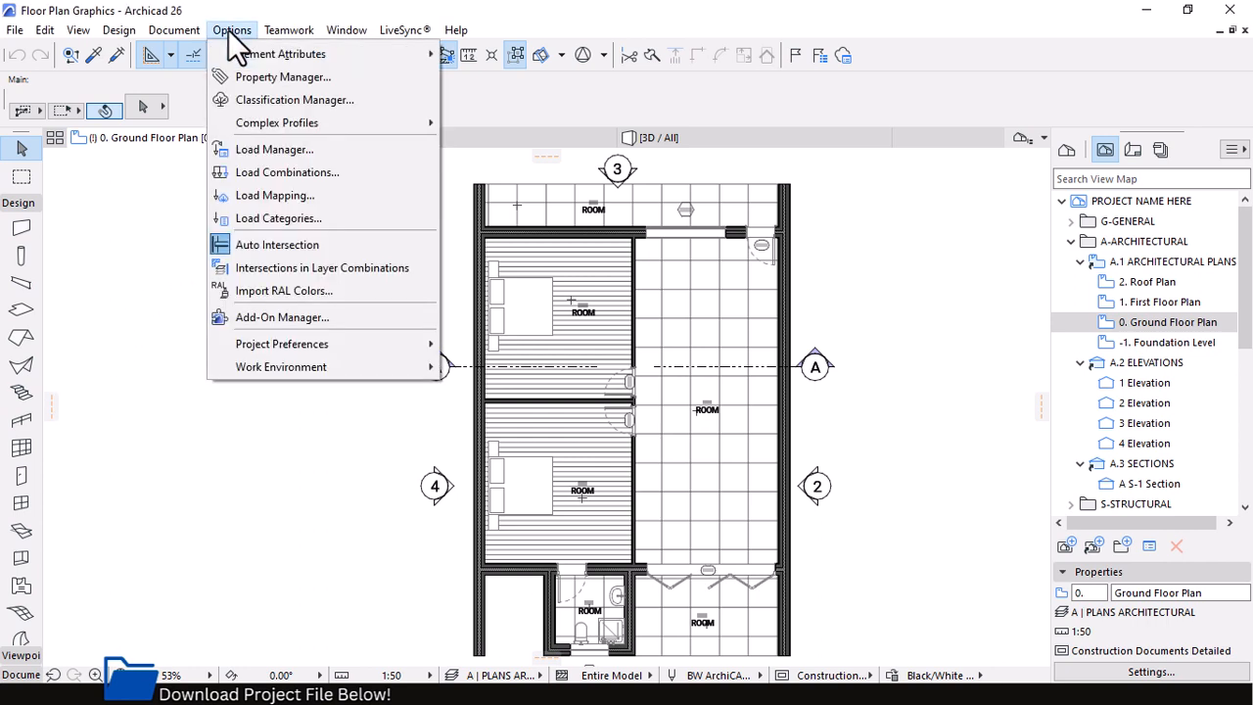
mouse_move(247, 57)
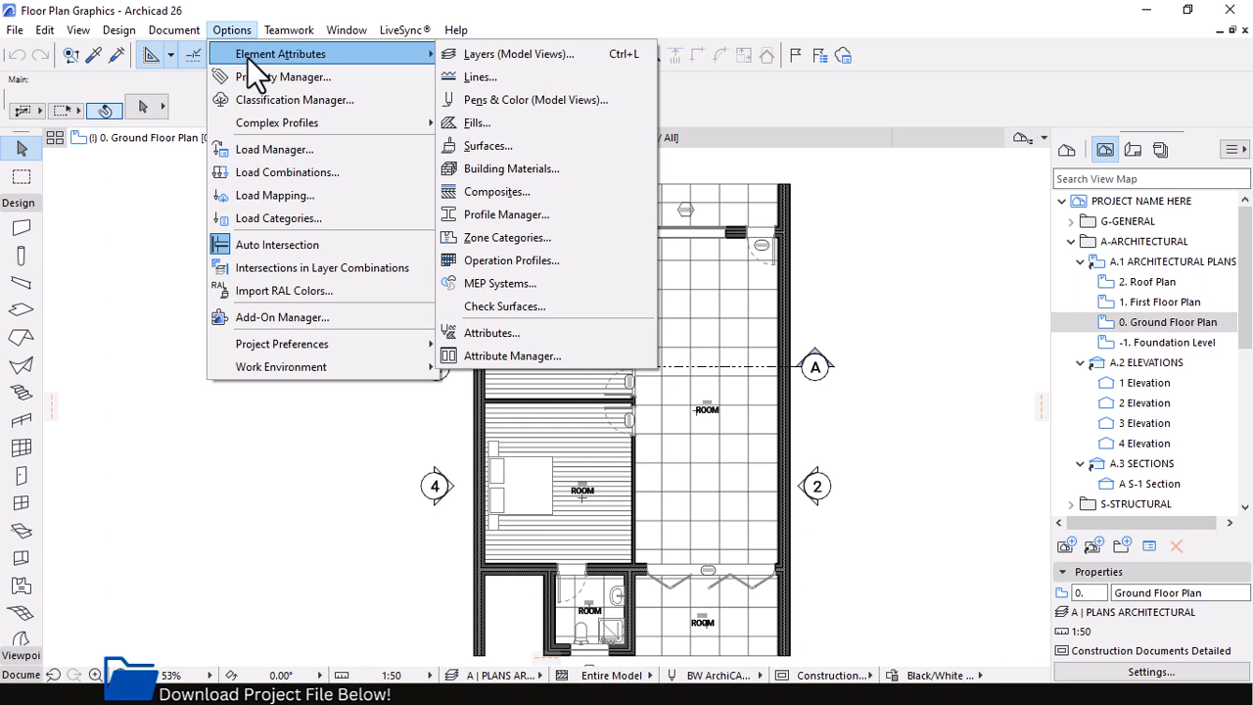
click(532, 59)
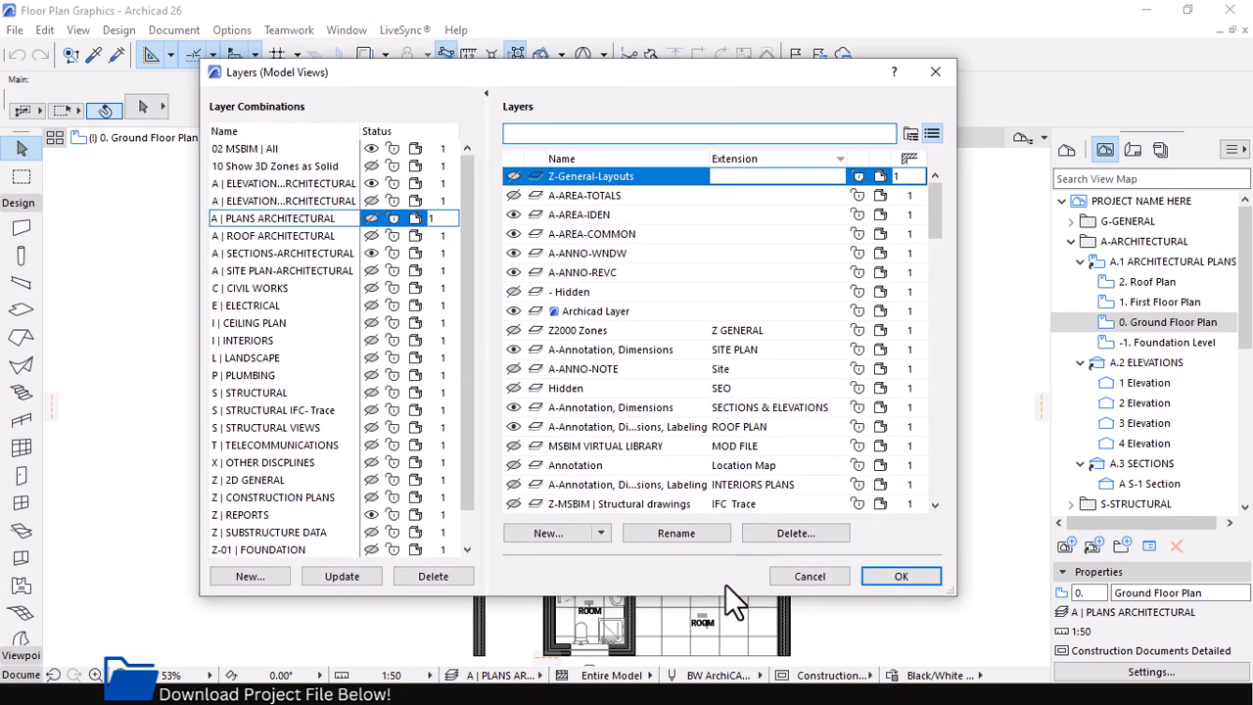
drag(933, 208, 921, 330)
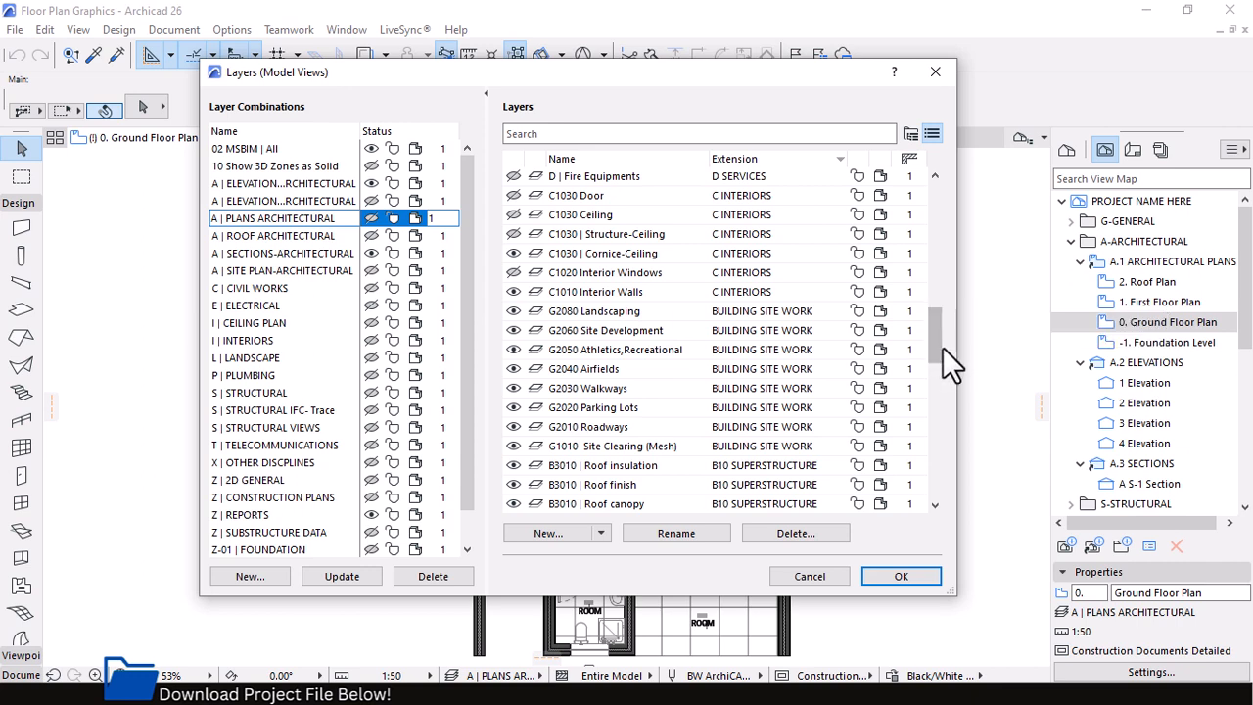
drag(938, 353, 931, 212)
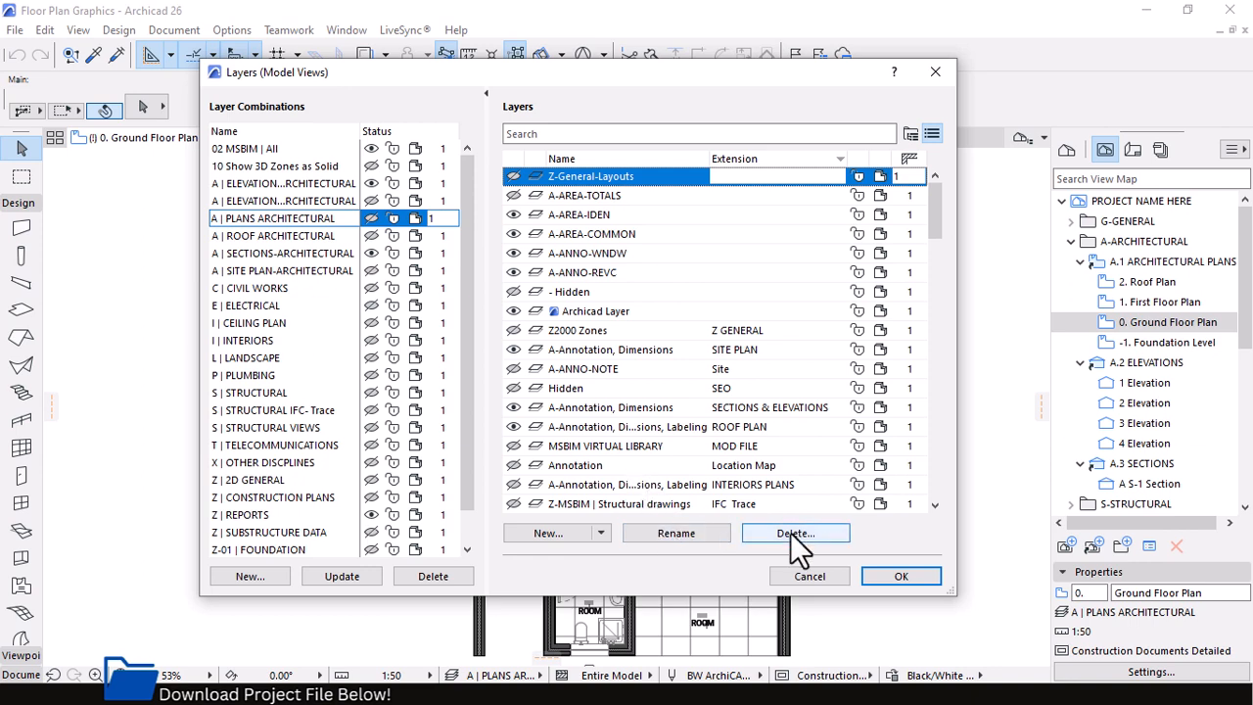
scroll(699, 403, down, 1)
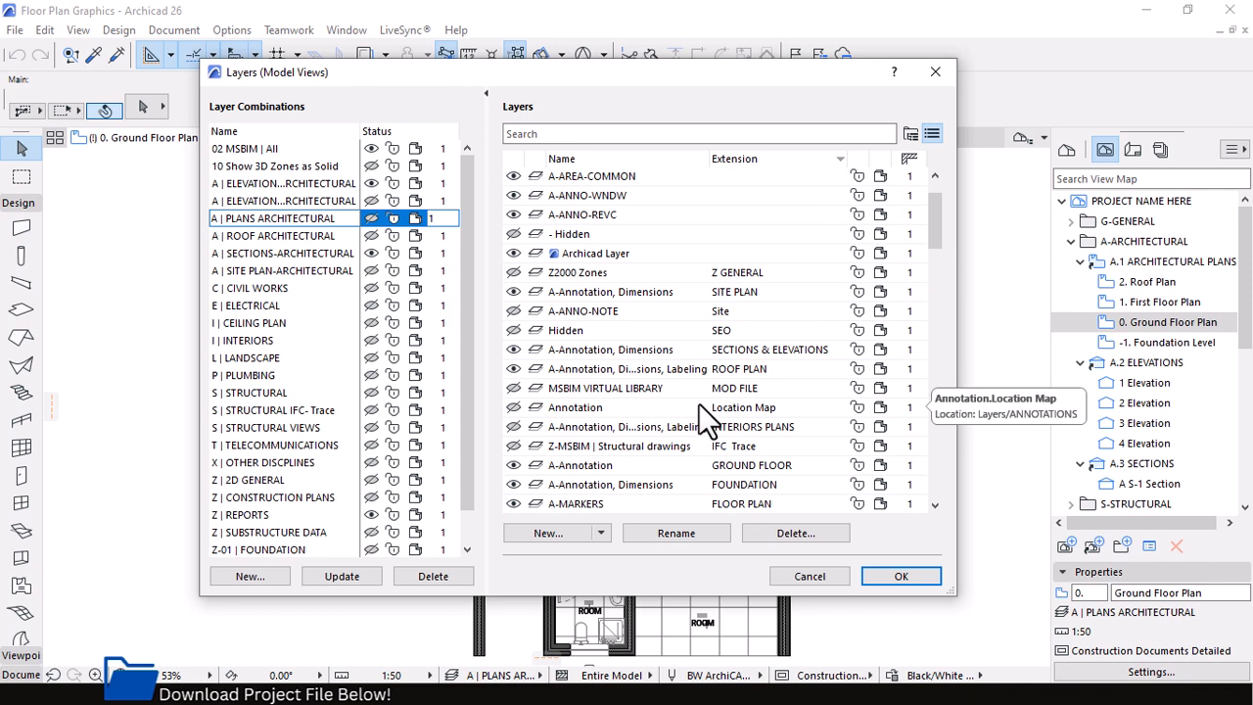
click(578, 252)
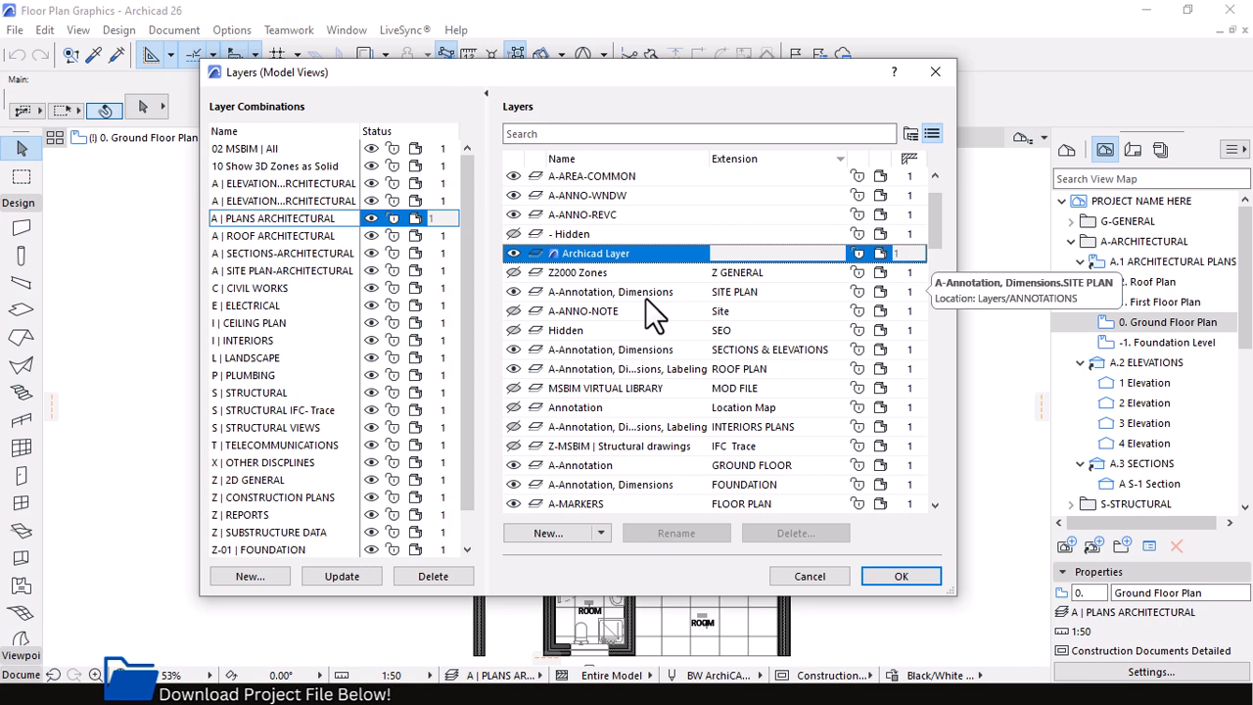
scroll(643, 297, down, 3)
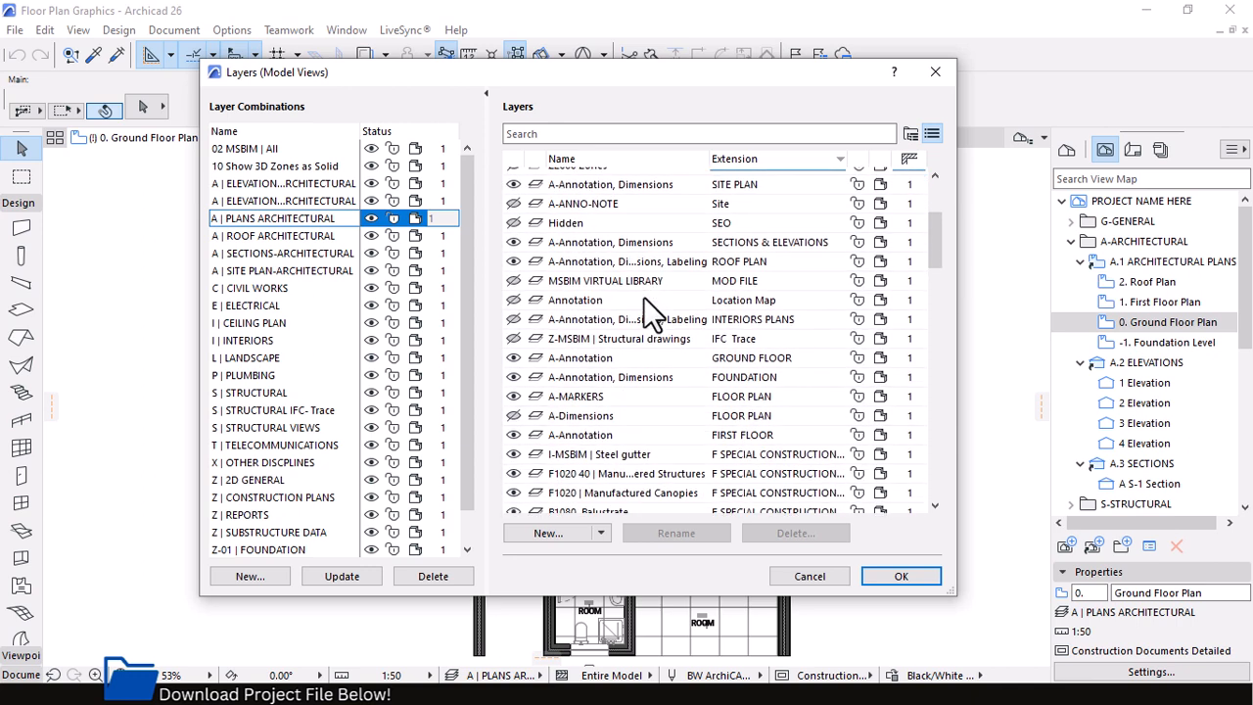
scroll(638, 304, up, 5)
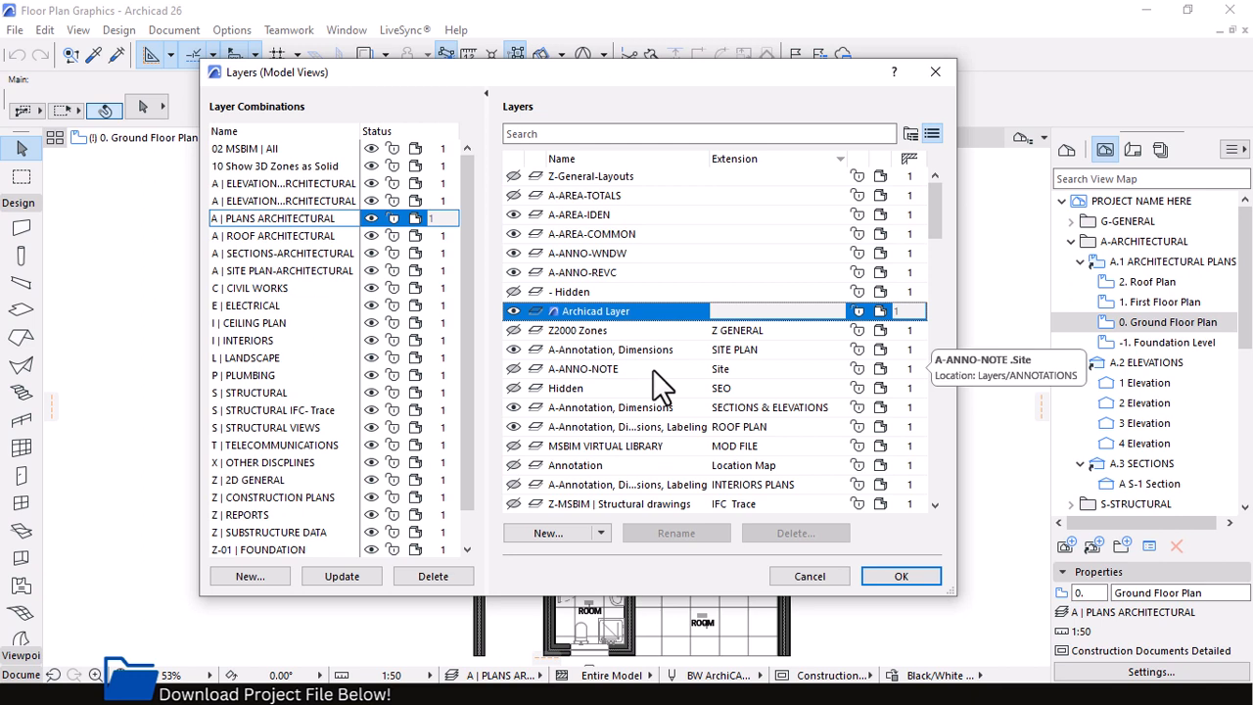
Search the layer list for "wal"
click(564, 134)
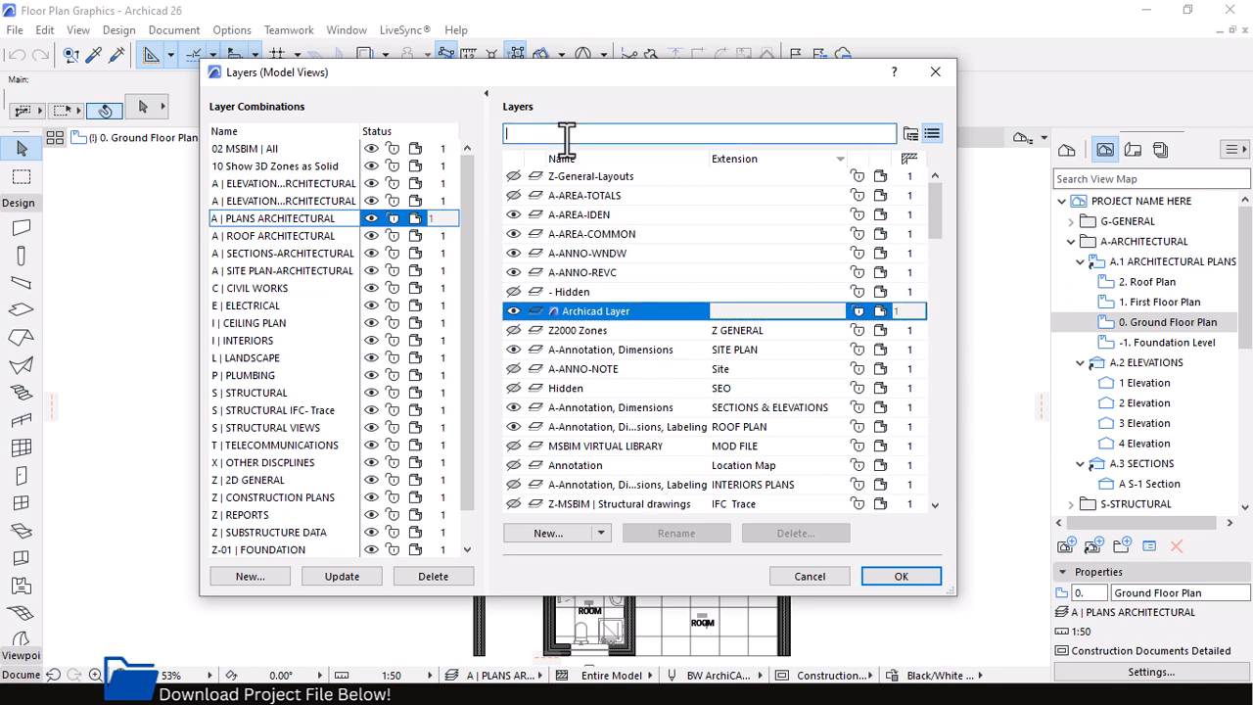
text(w)
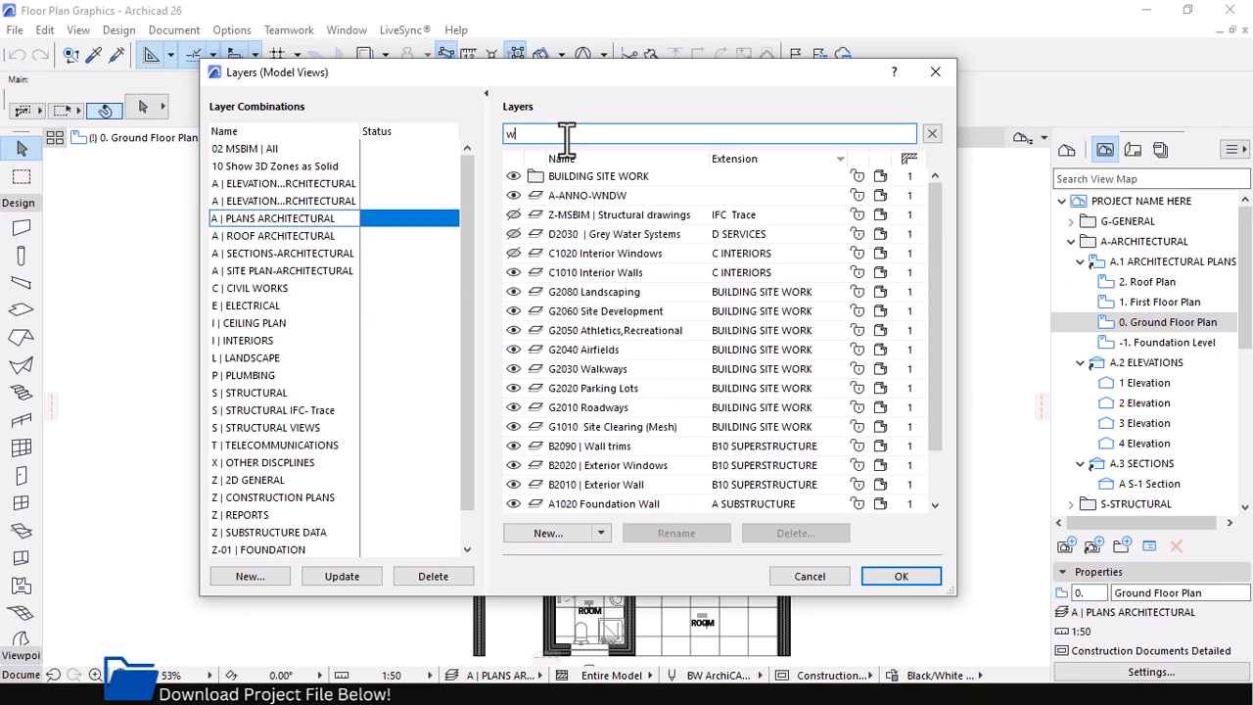
text(al)
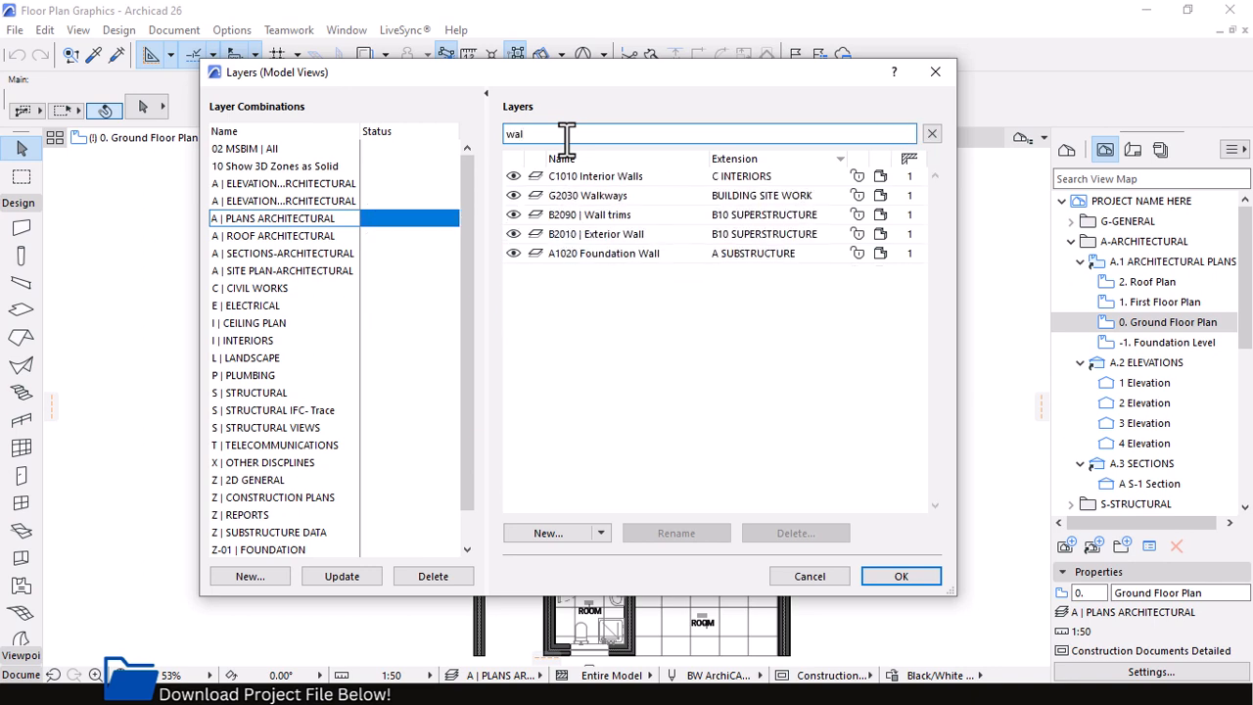
Review the delete options for the B2010 | Exterior Wall layer, including moving its elements onto Archicad Layer, without applying them
click(597, 234)
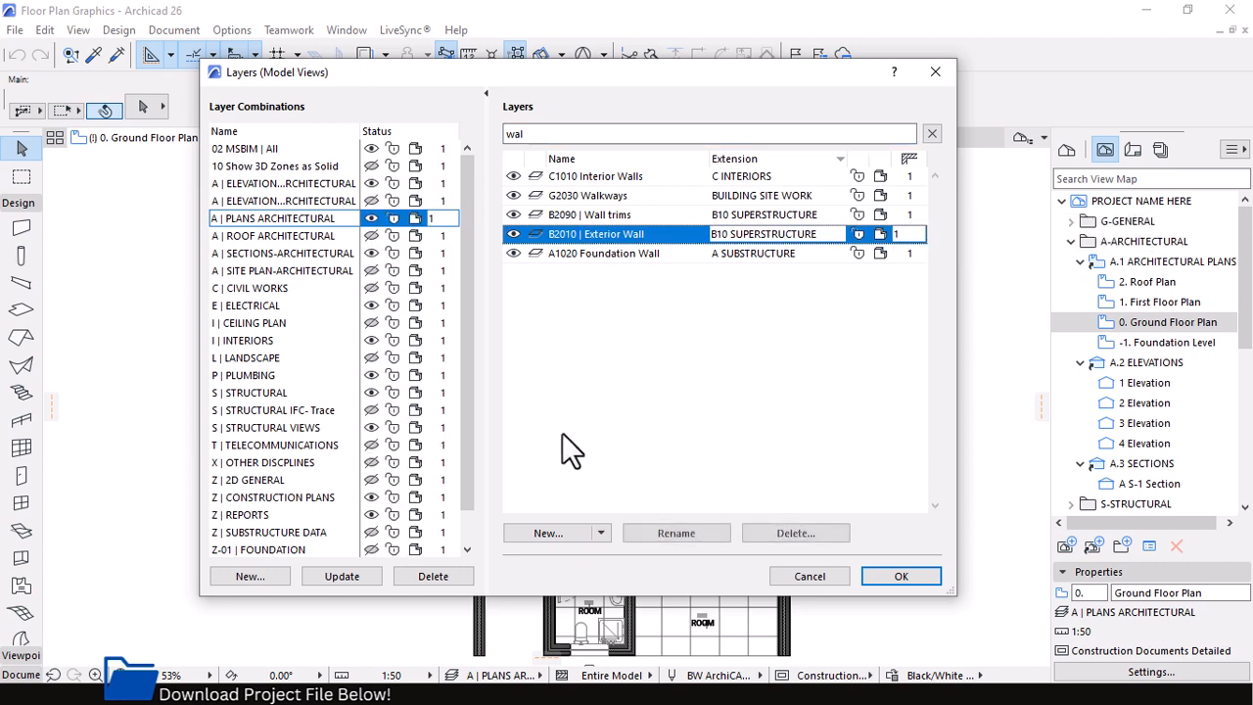
click(796, 533)
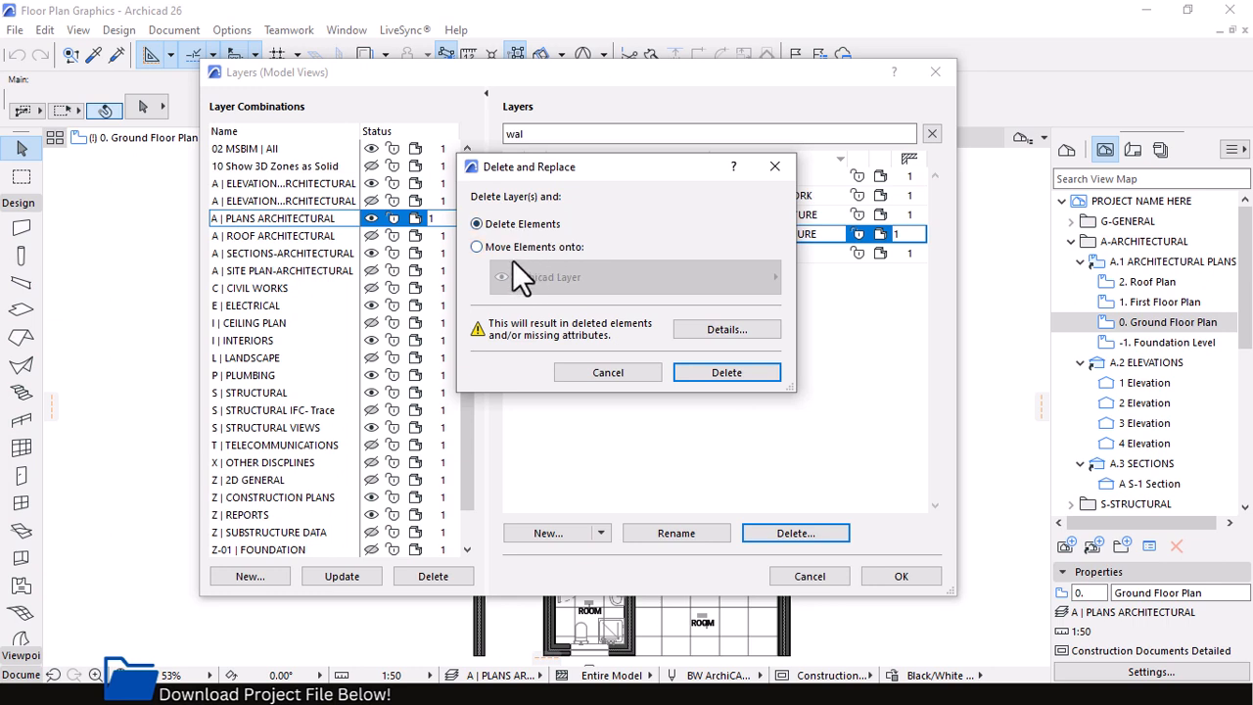
click(476, 246)
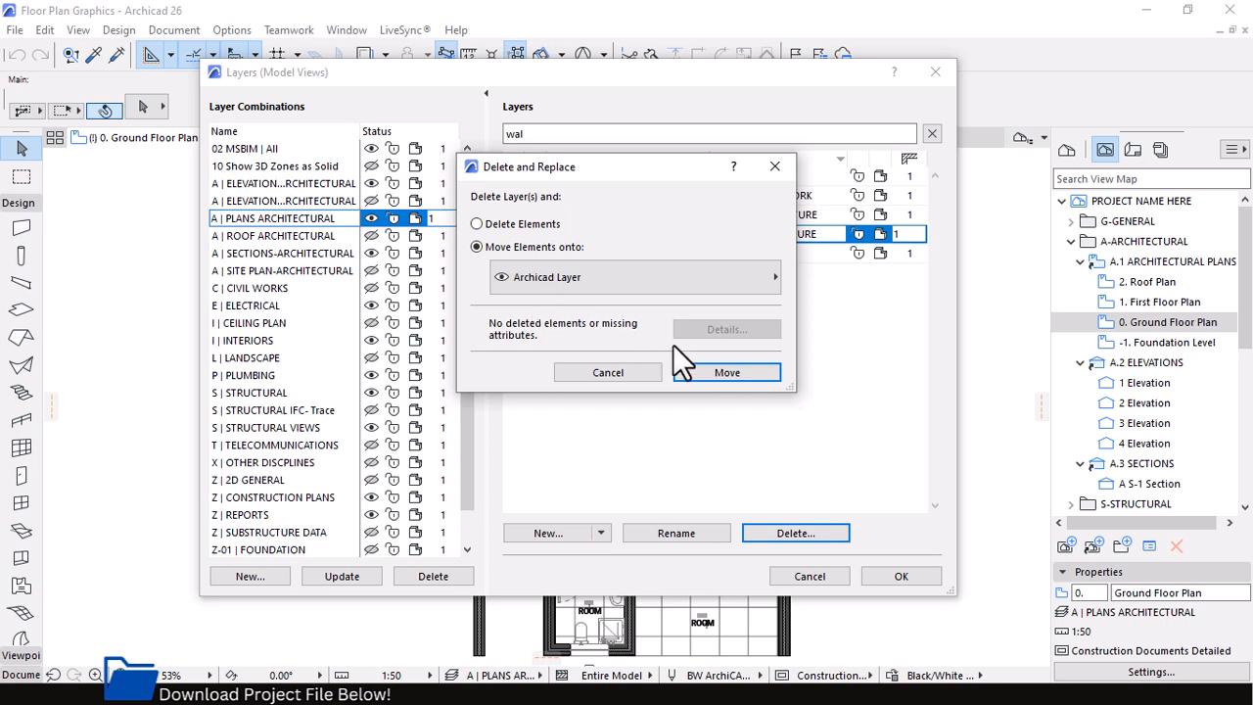
drag(583, 171, 622, 174)
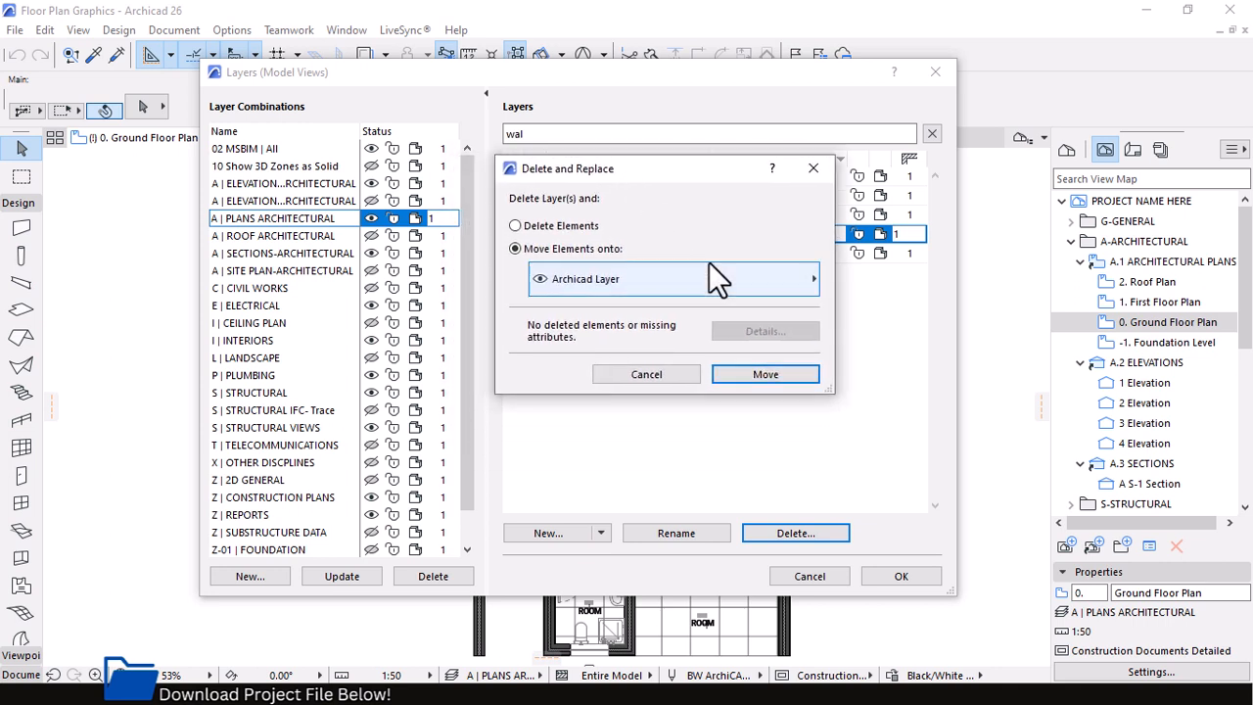
click(813, 168)
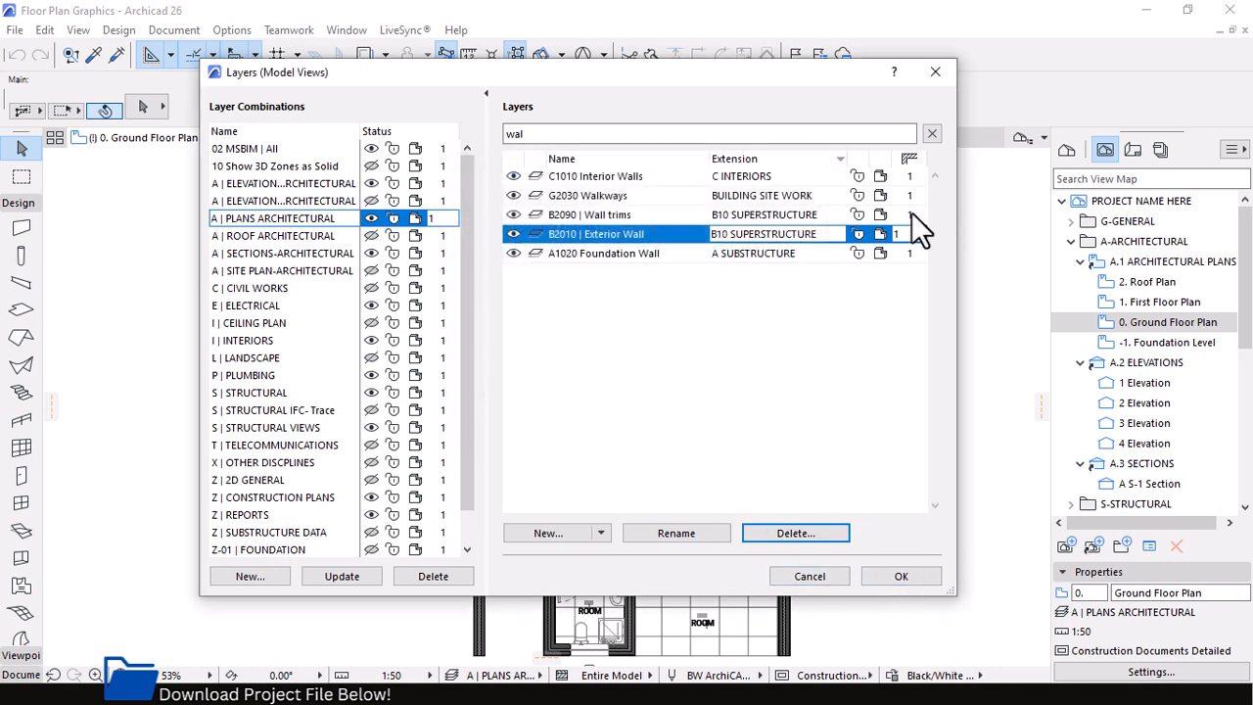
Clear the layer search and close the layer settings
click(932, 134)
scroll(923, 340, up, 10)
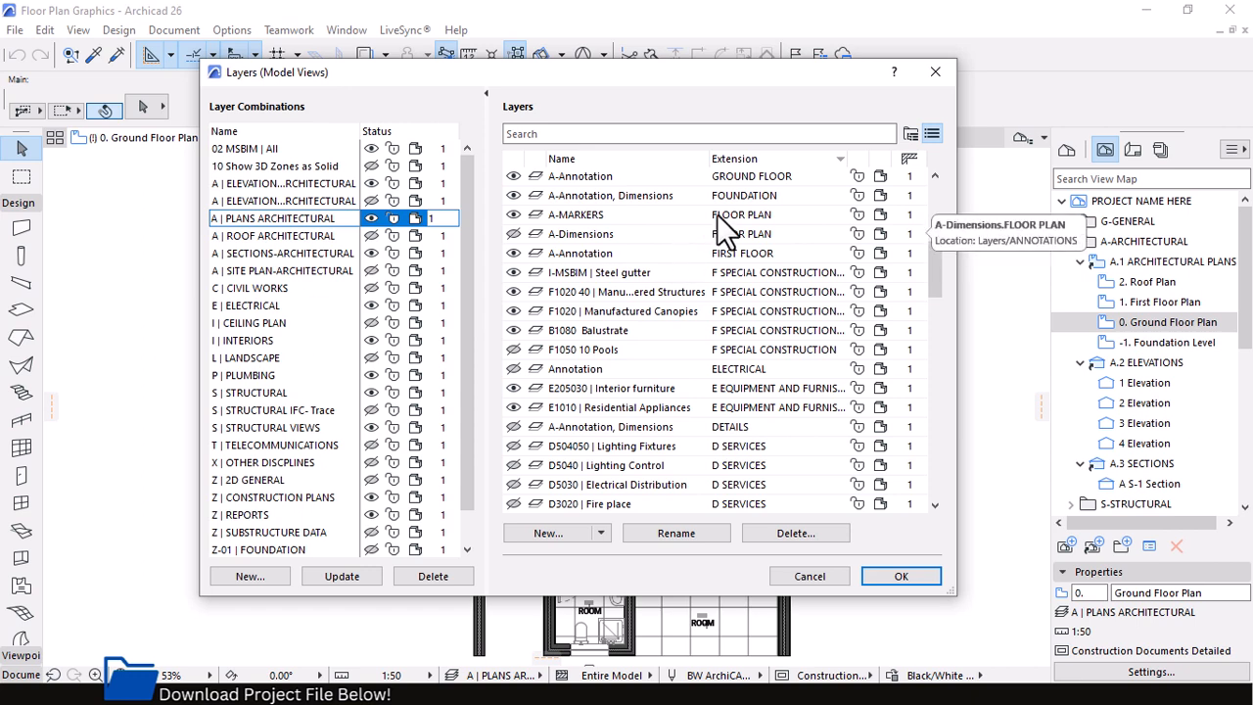
click(930, 77)
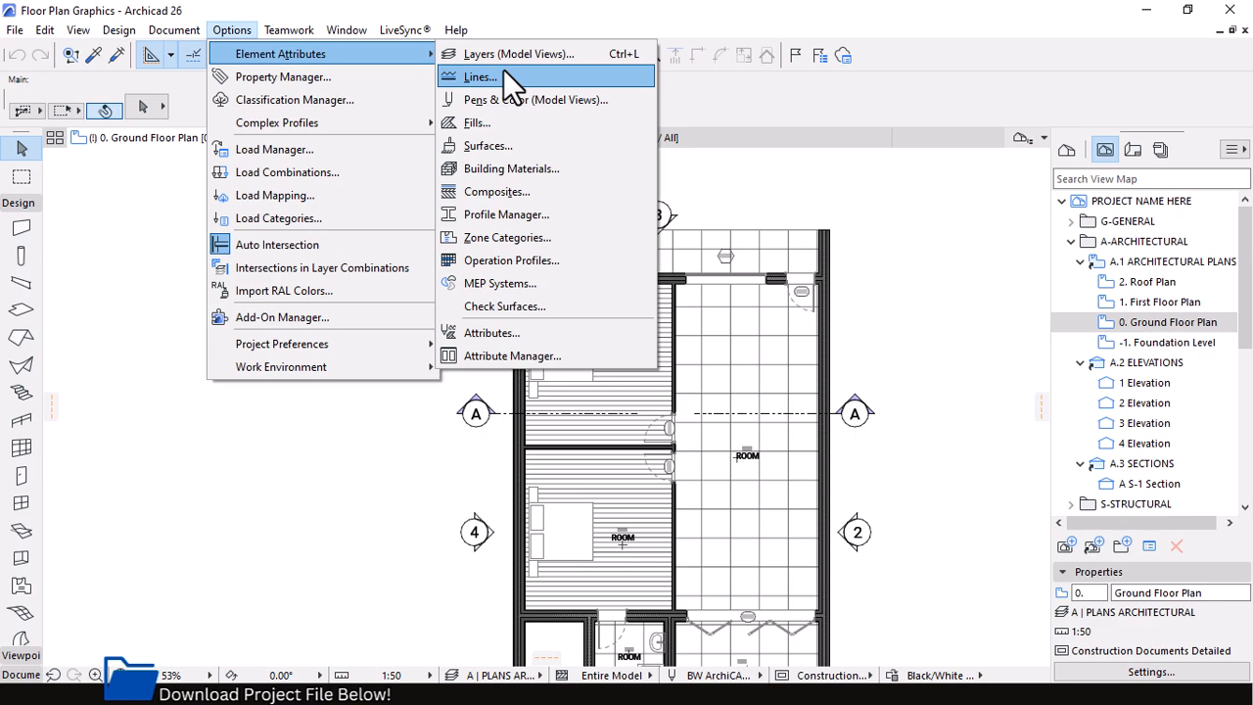
View the skin and line structure in the Composites settings and leave without changes
click(496, 194)
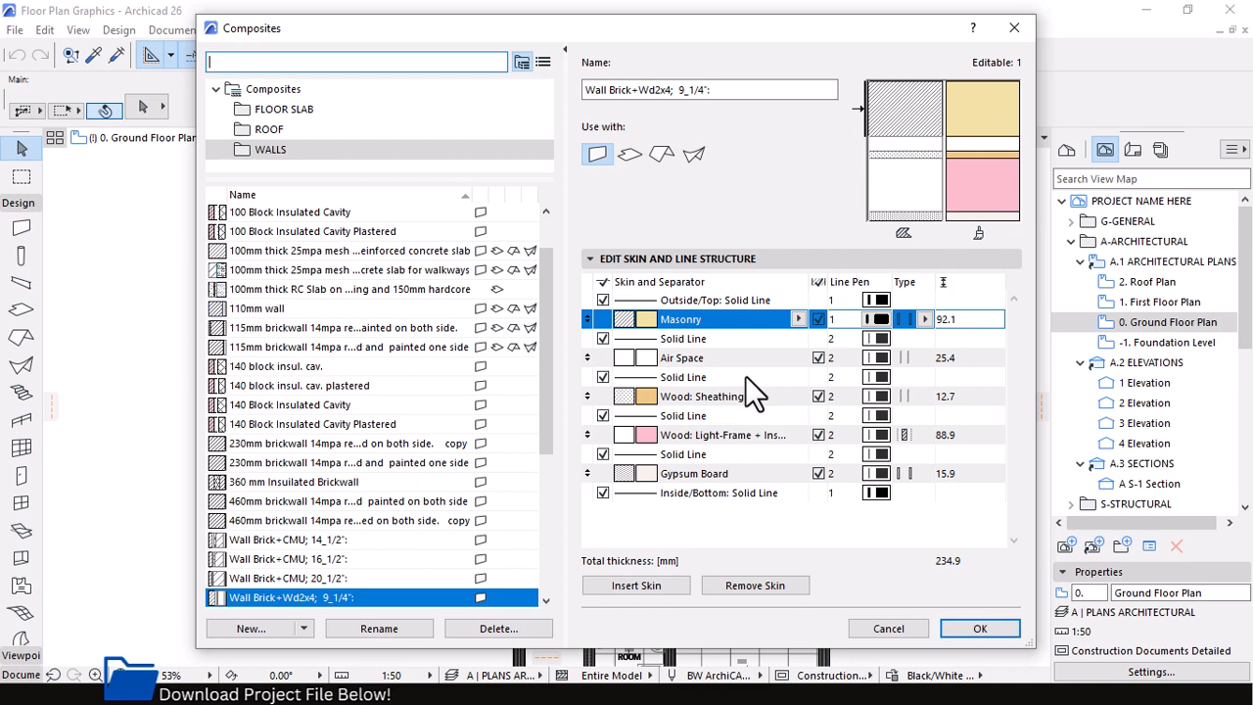
click(889, 628)
Examine the skins and fill hatches of the vertical exterior wall beside the upper bedroom, and select that wall
scroll(509, 265, up, 4)
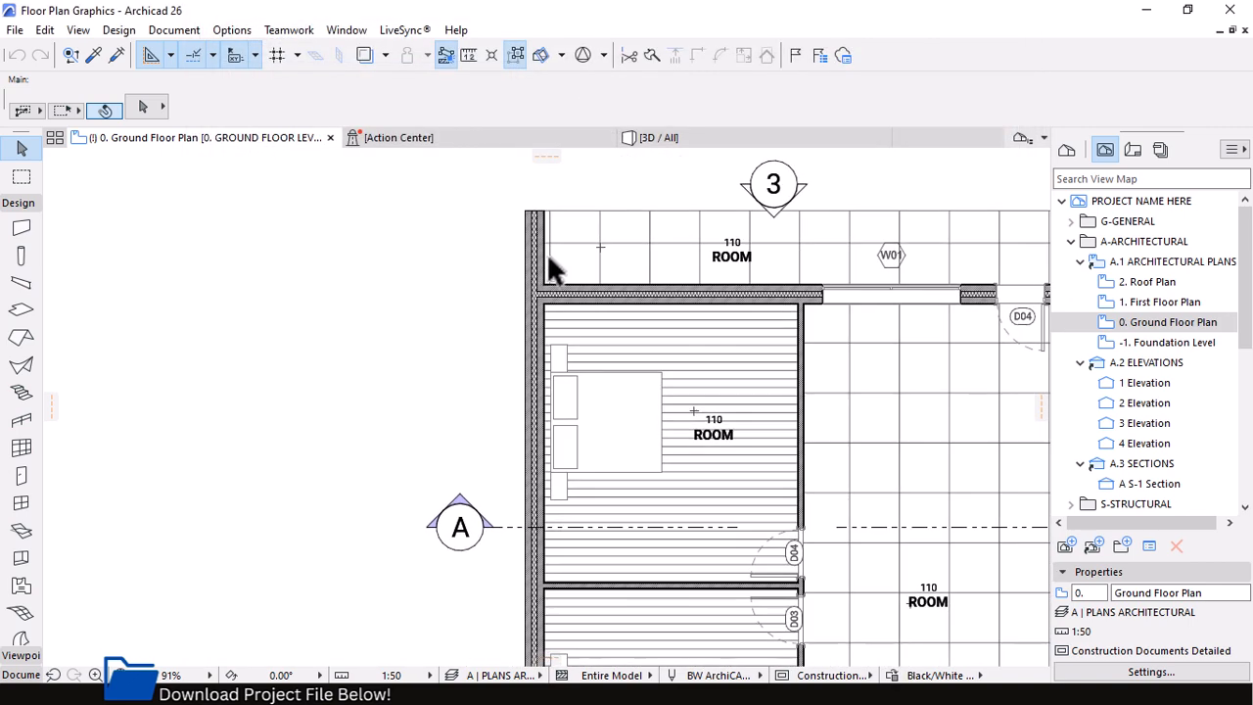
scroll(548, 264, up, 12)
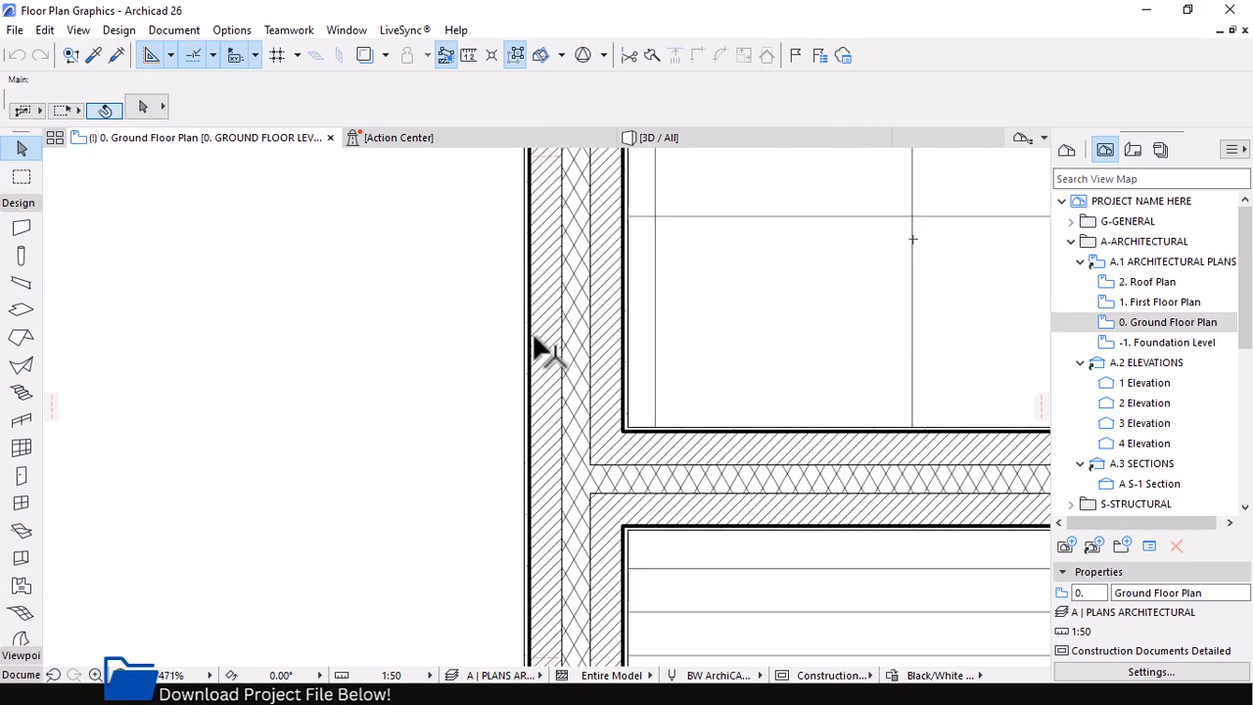
scroll(536, 348, up, 4)
click(518, 311)
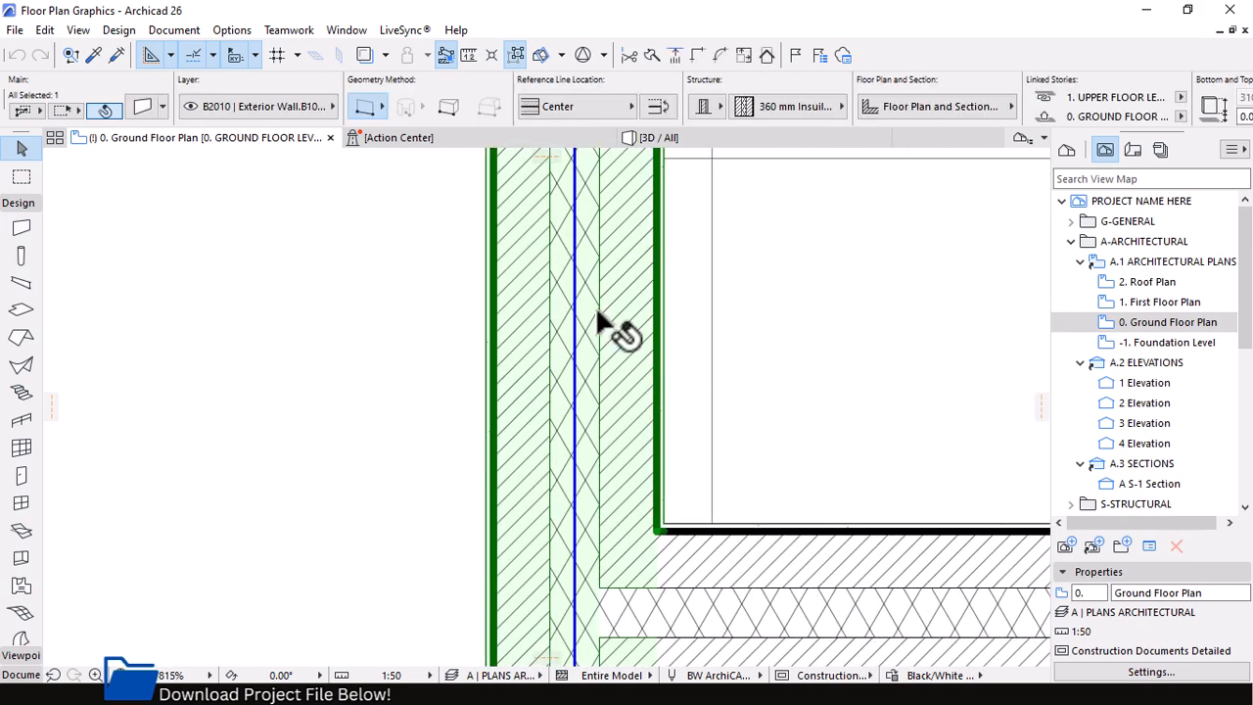
click(380, 352)
scroll(519, 269, up, 2)
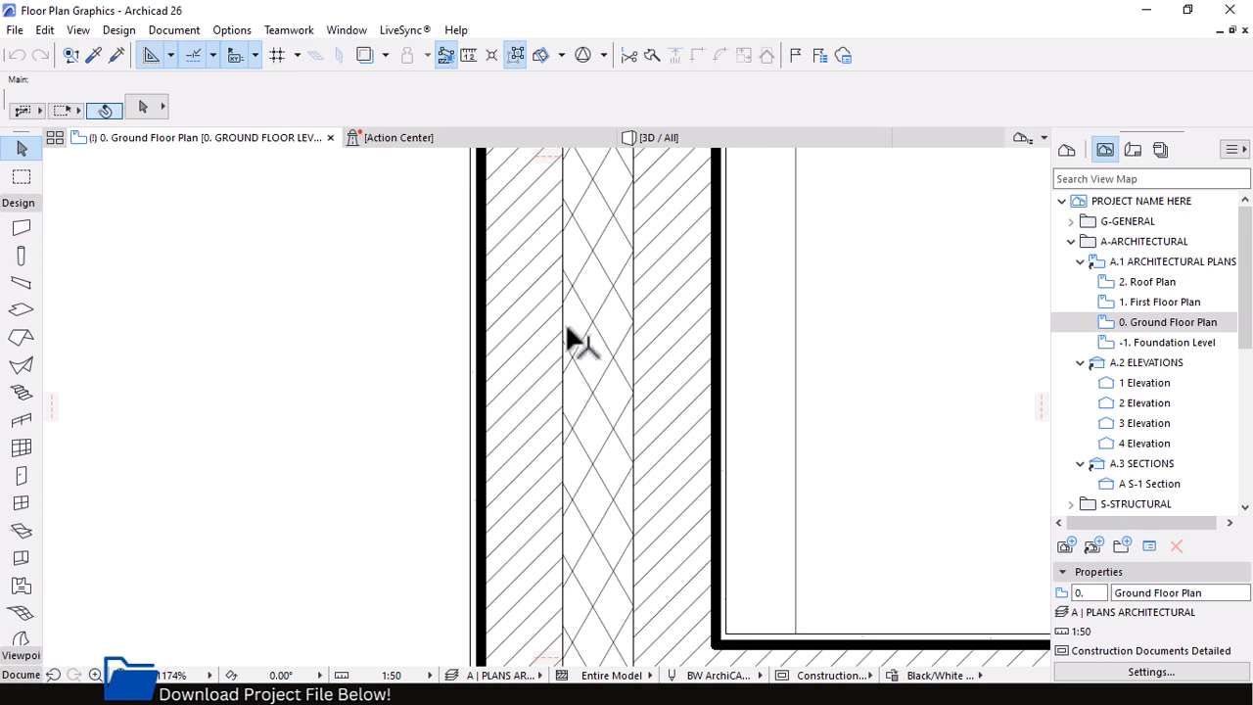
mouse_move(499, 356)
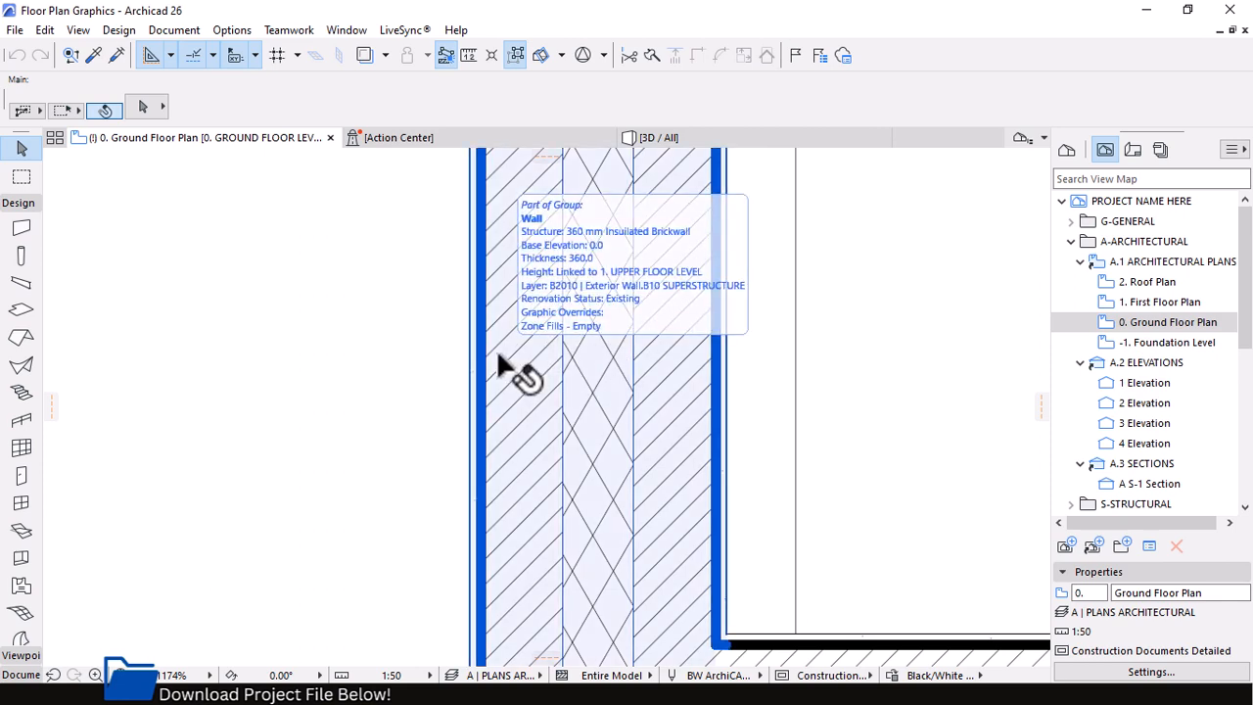
scroll(336, 286, up, 1)
scroll(329, 342, down, 2)
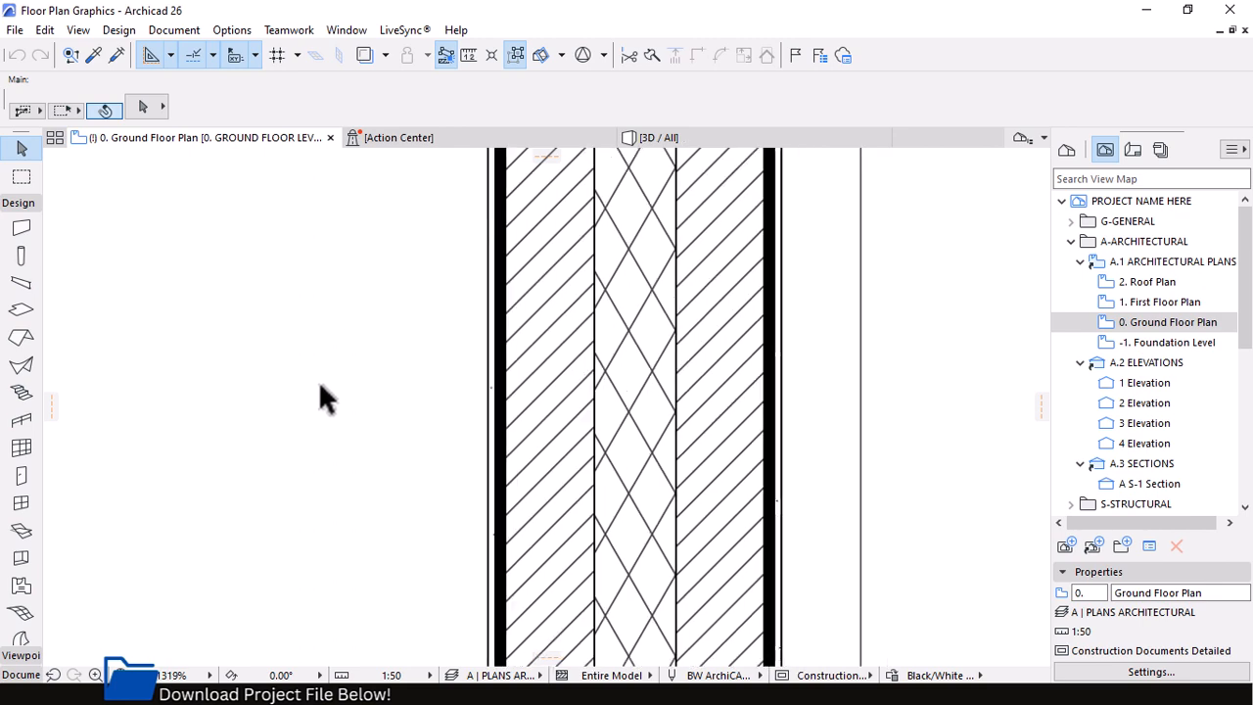
click(516, 338)
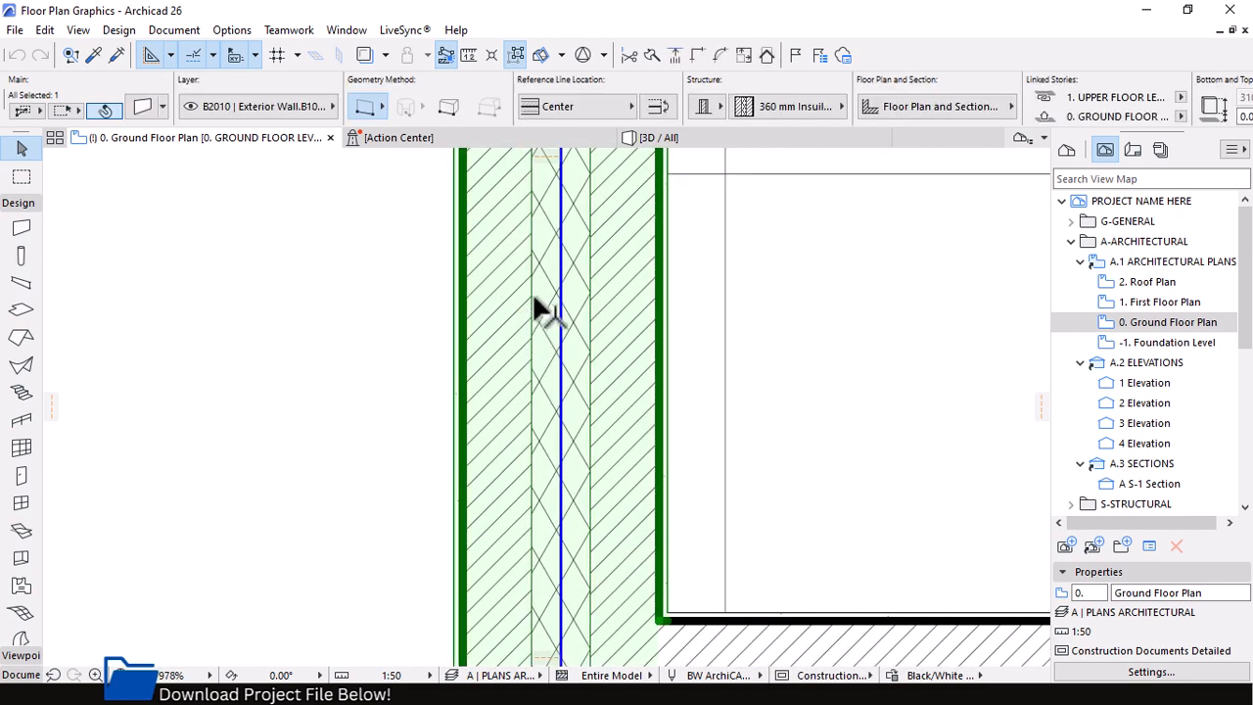
Open the Building Materials settings and examine the listed materials used in the selected wall, including the plaster and brick entries
click(232, 31)
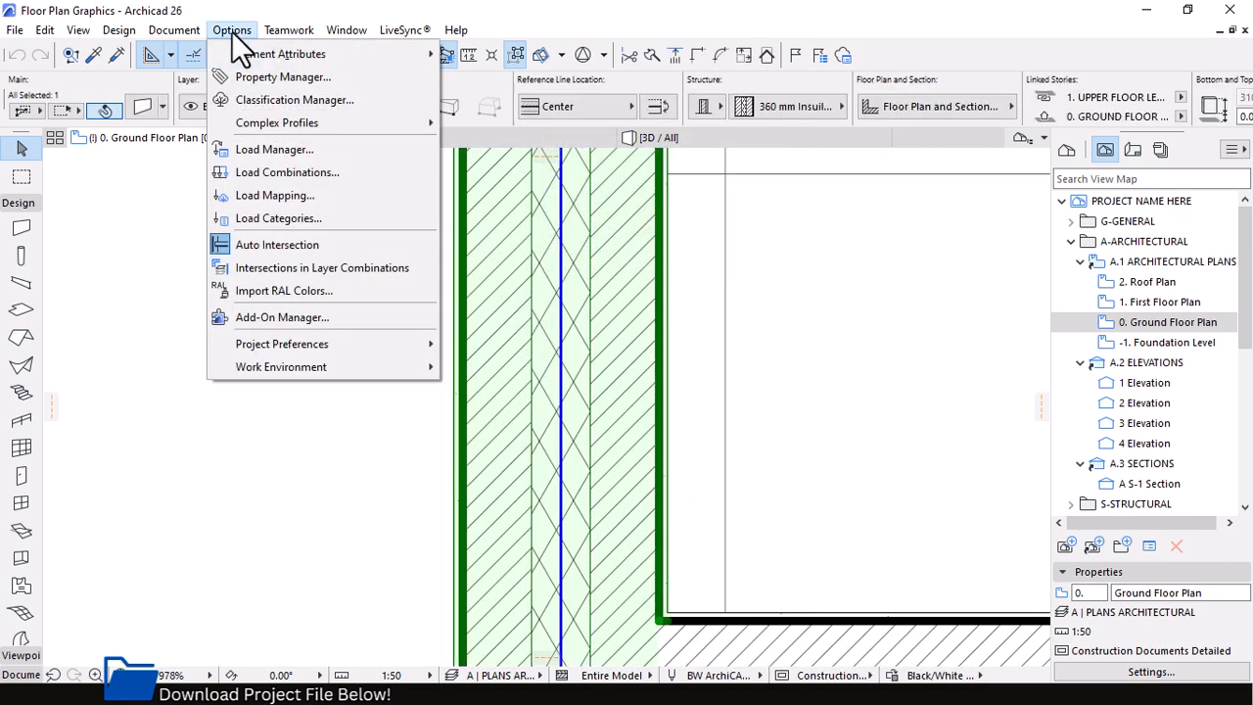
mouse_move(318, 53)
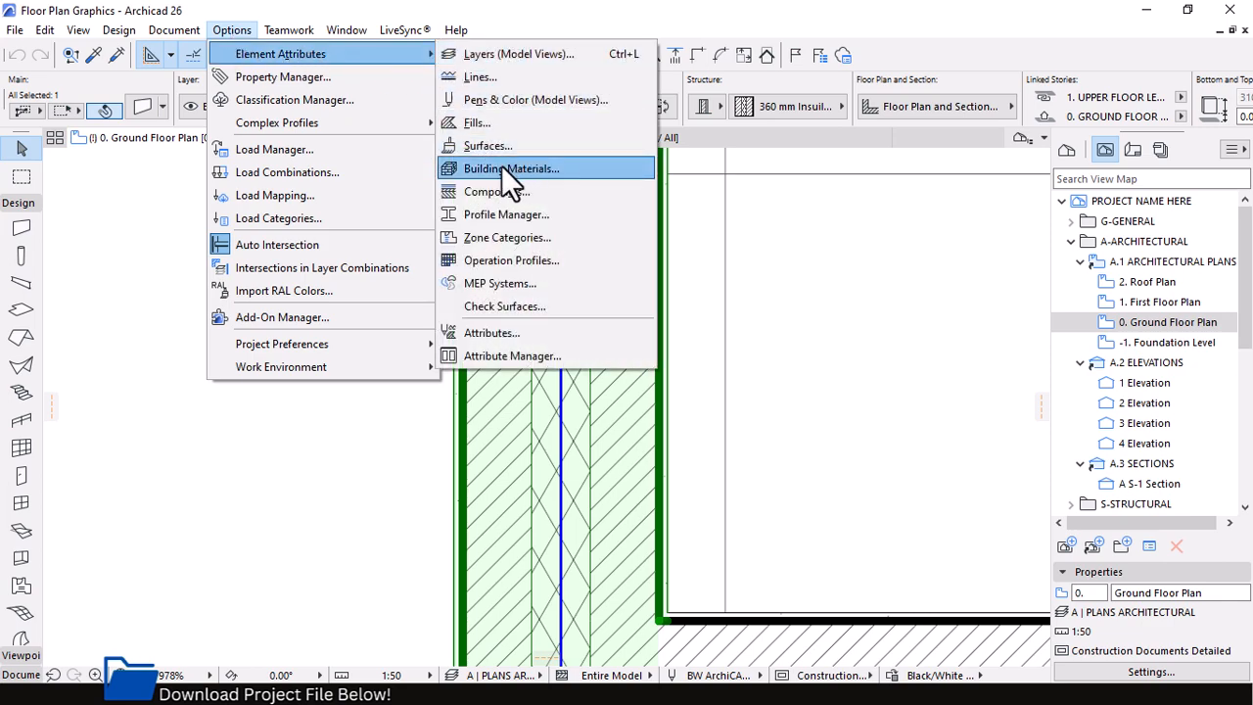
click(501, 168)
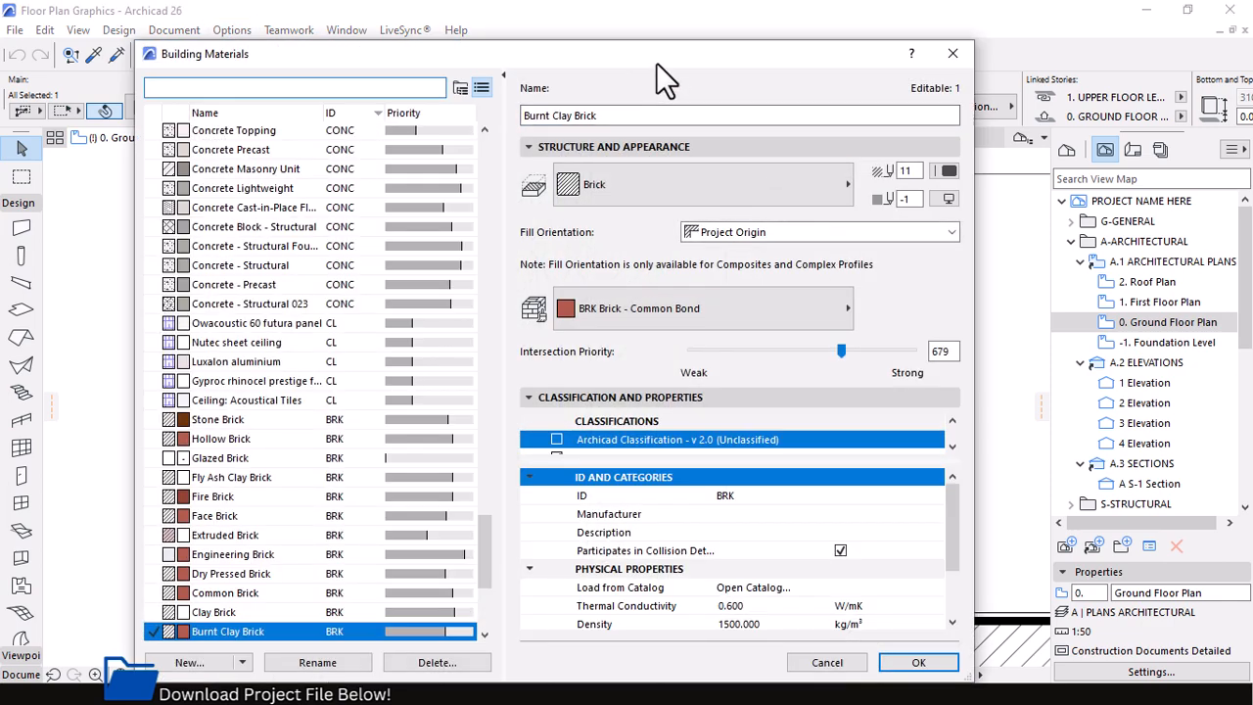
drag(656, 63, 695, 35)
drag(523, 489, 499, 240)
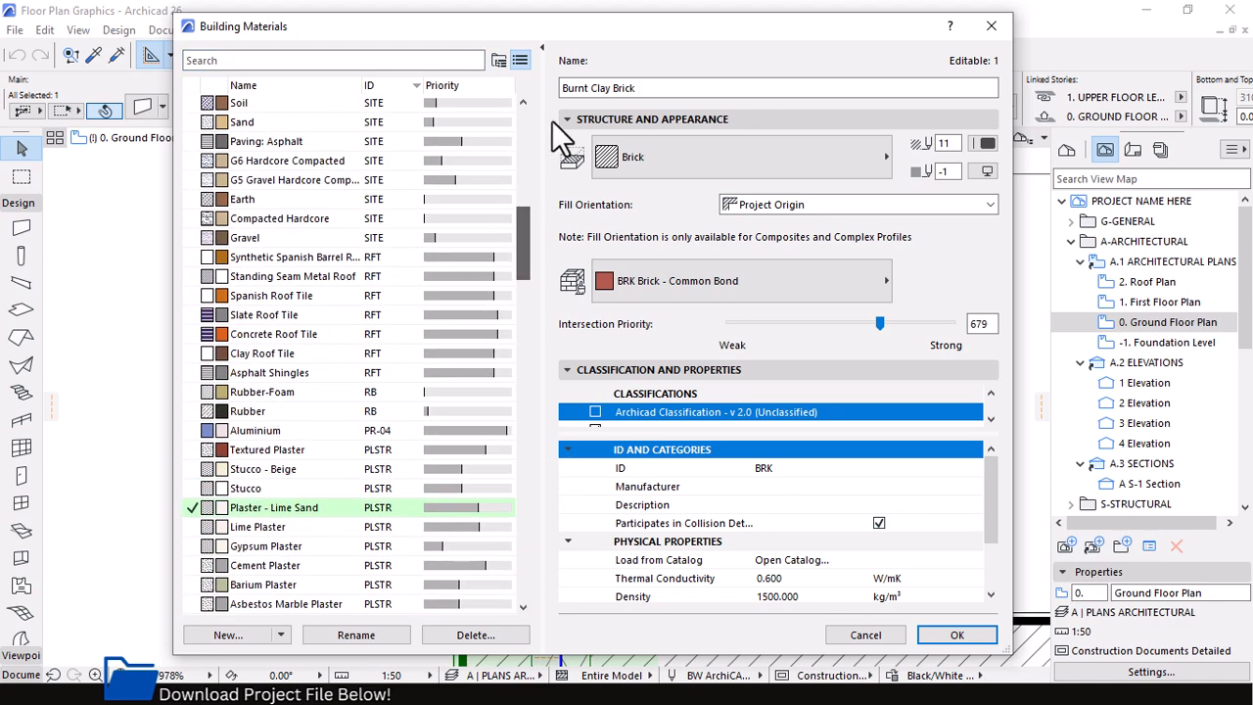
drag(569, 35, 1067, 114)
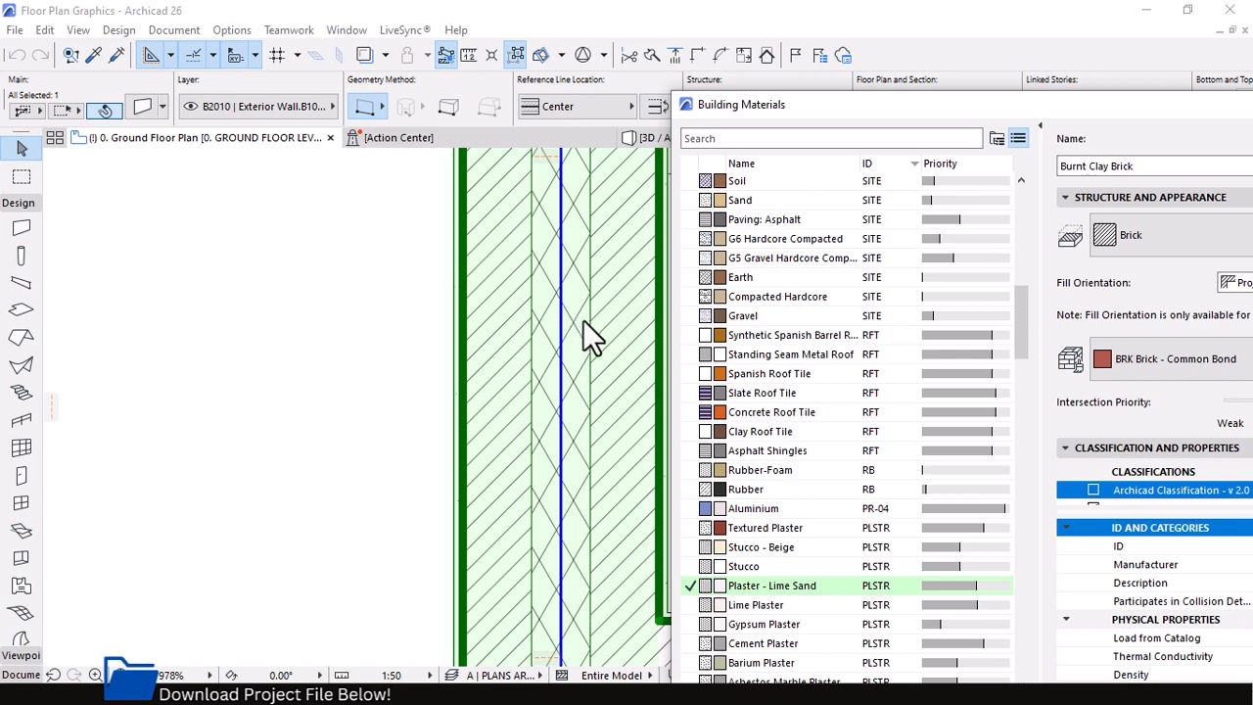
drag(861, 118, 455, 34)
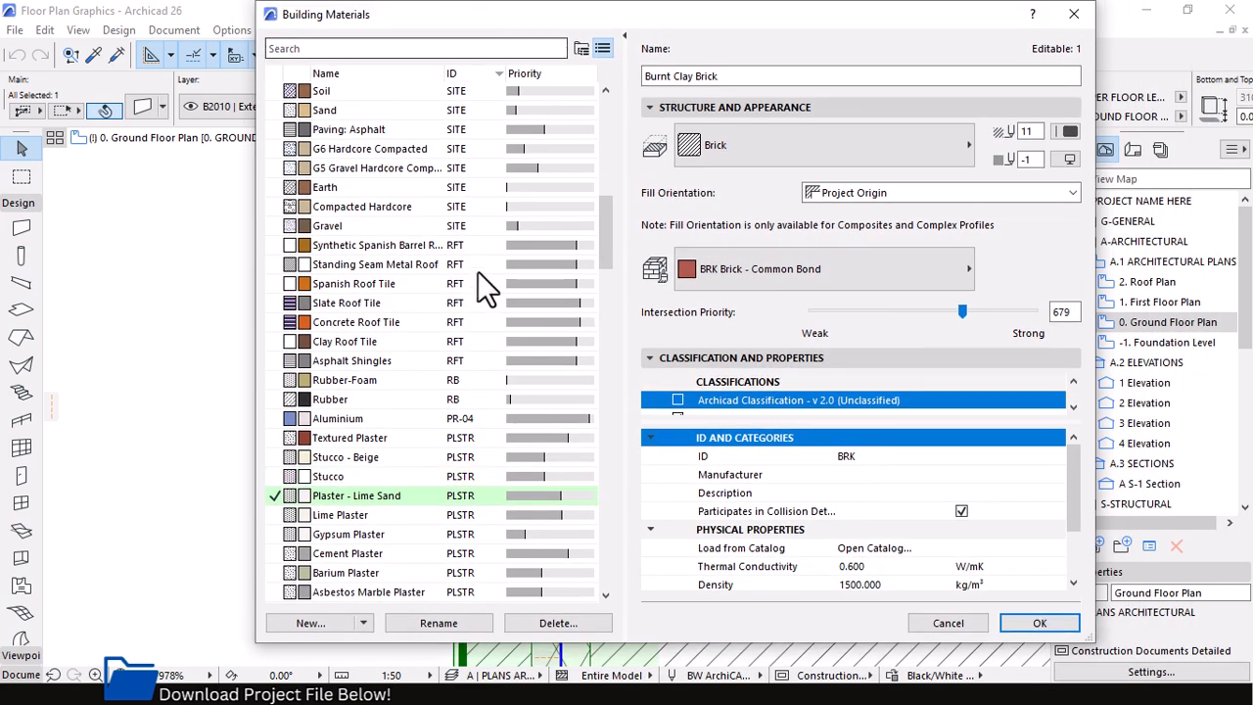
drag(605, 227, 599, 269)
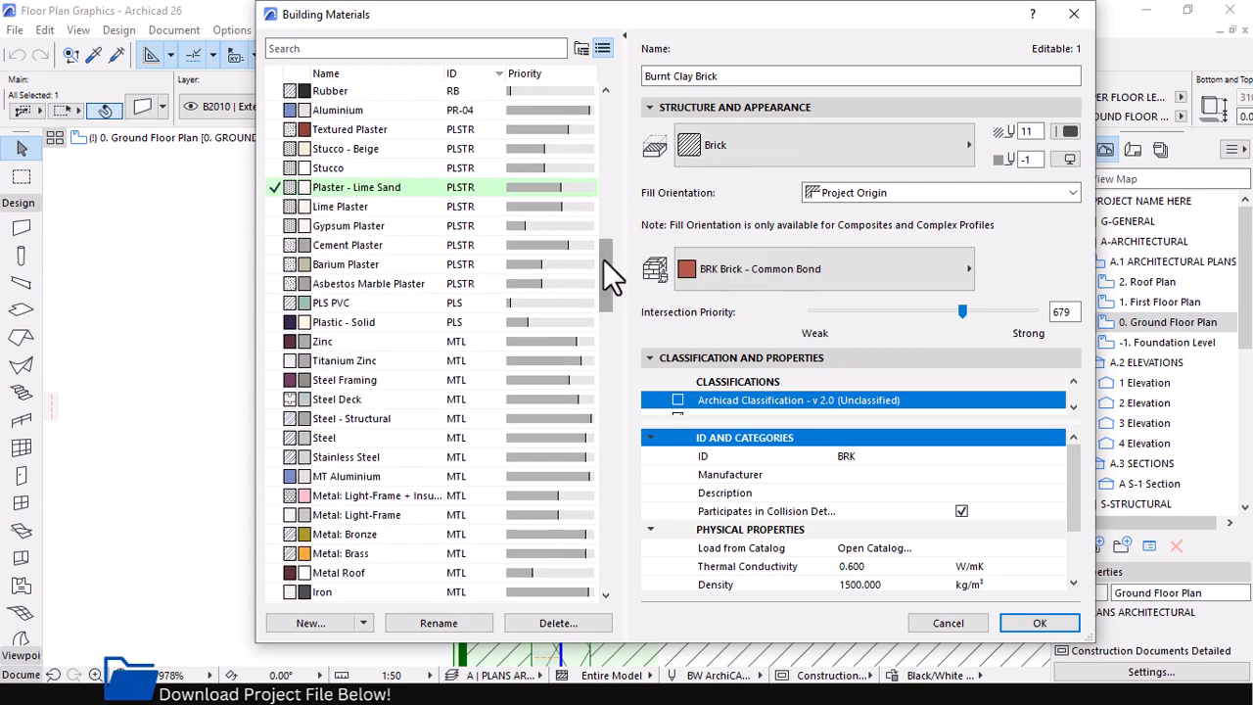
drag(605, 257, 615, 518)
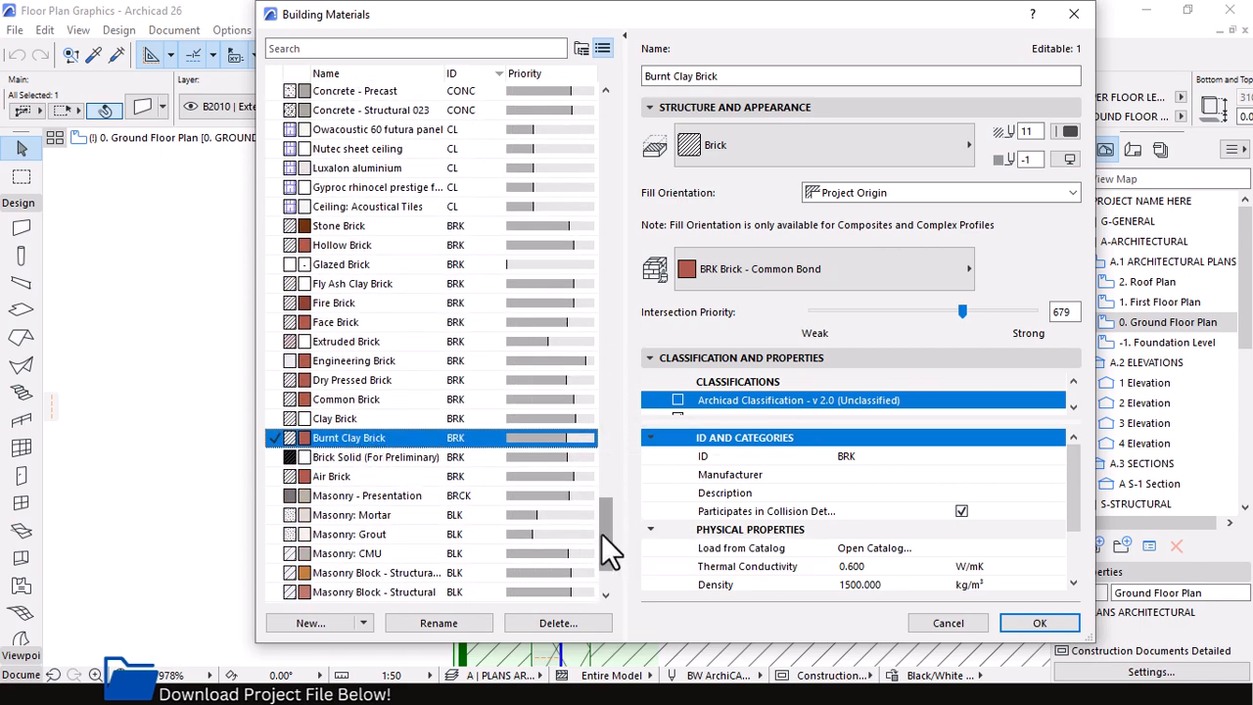
Examine the structure and appearance settings of Burnt Clay Brick, including the fill pen palette, and close Building Materials without changes
drag(607, 545, 607, 558)
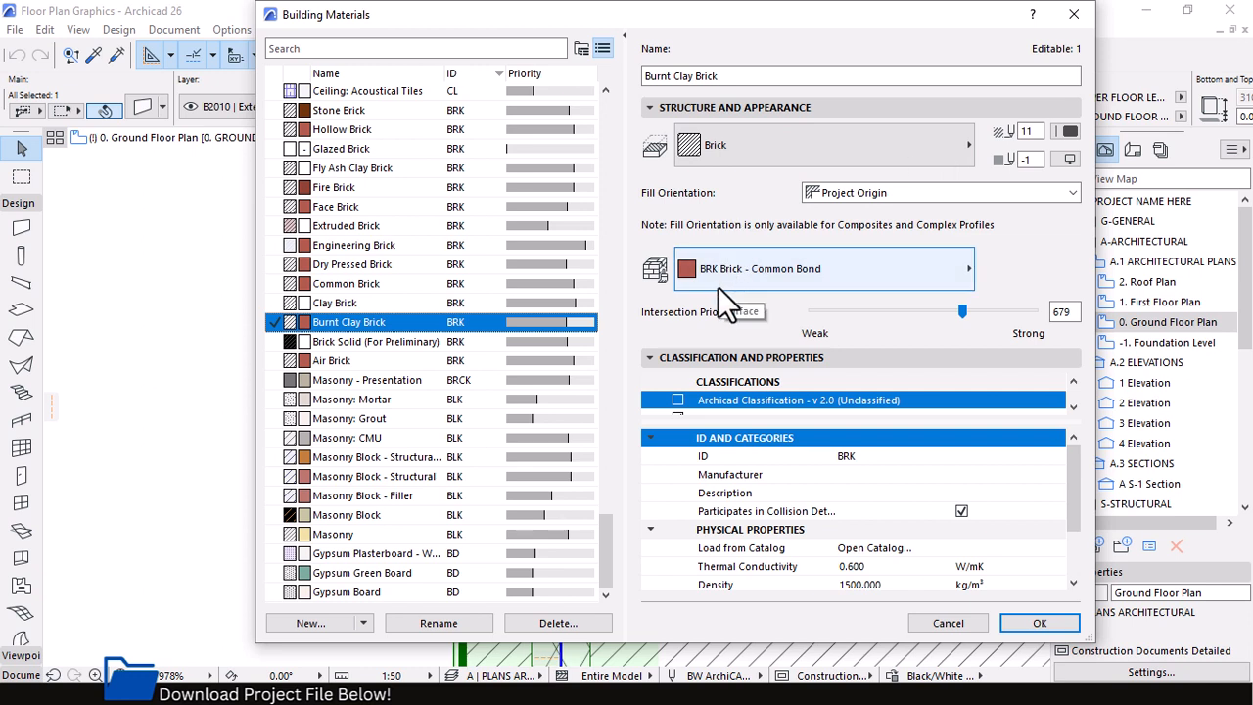
click(1070, 131)
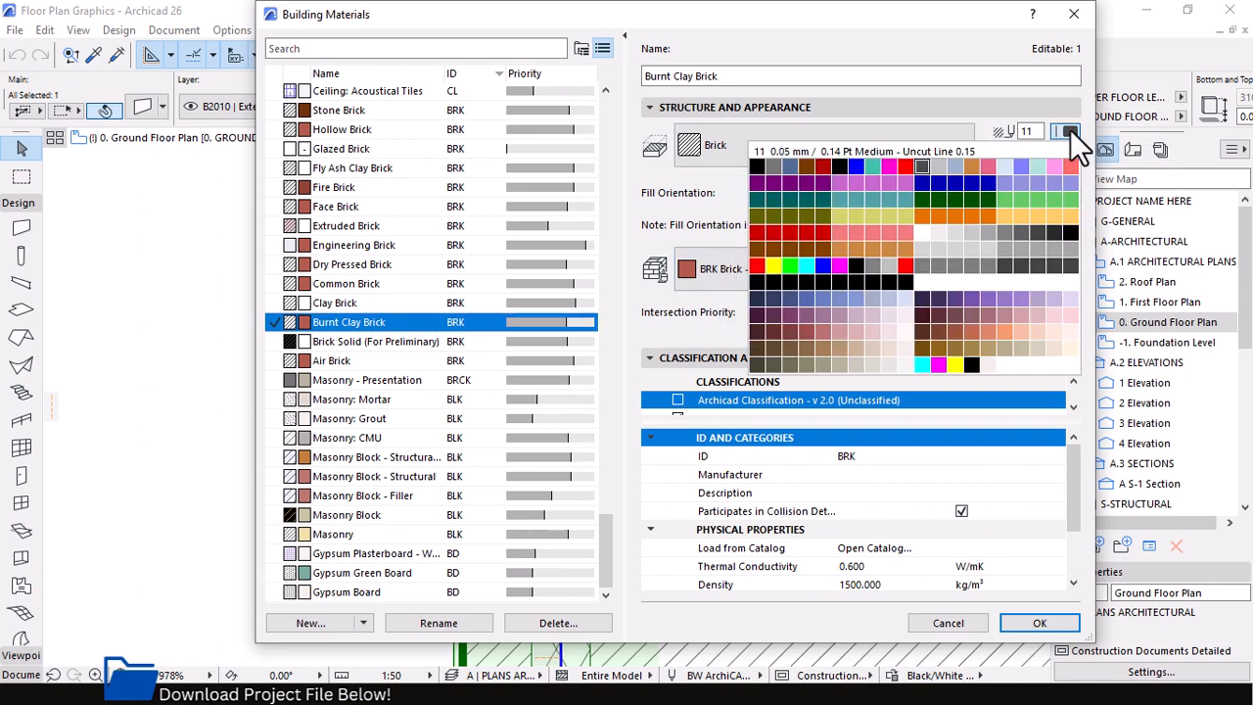
click(864, 92)
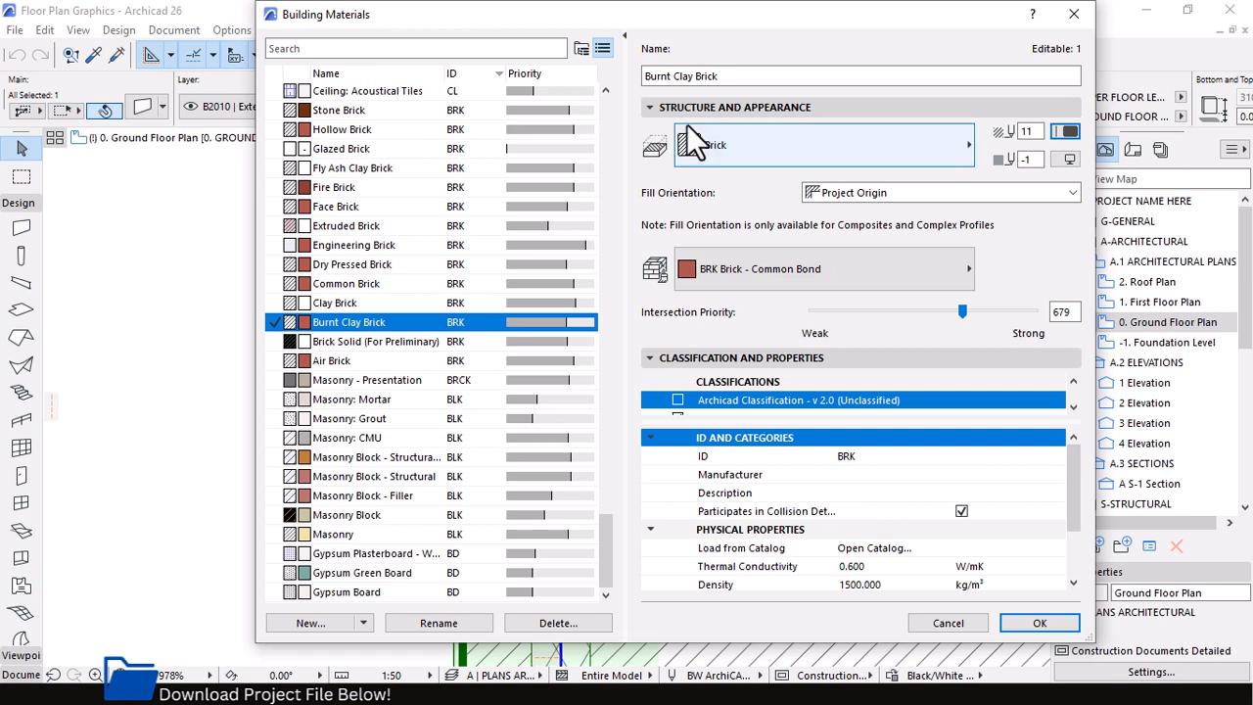
click(1074, 13)
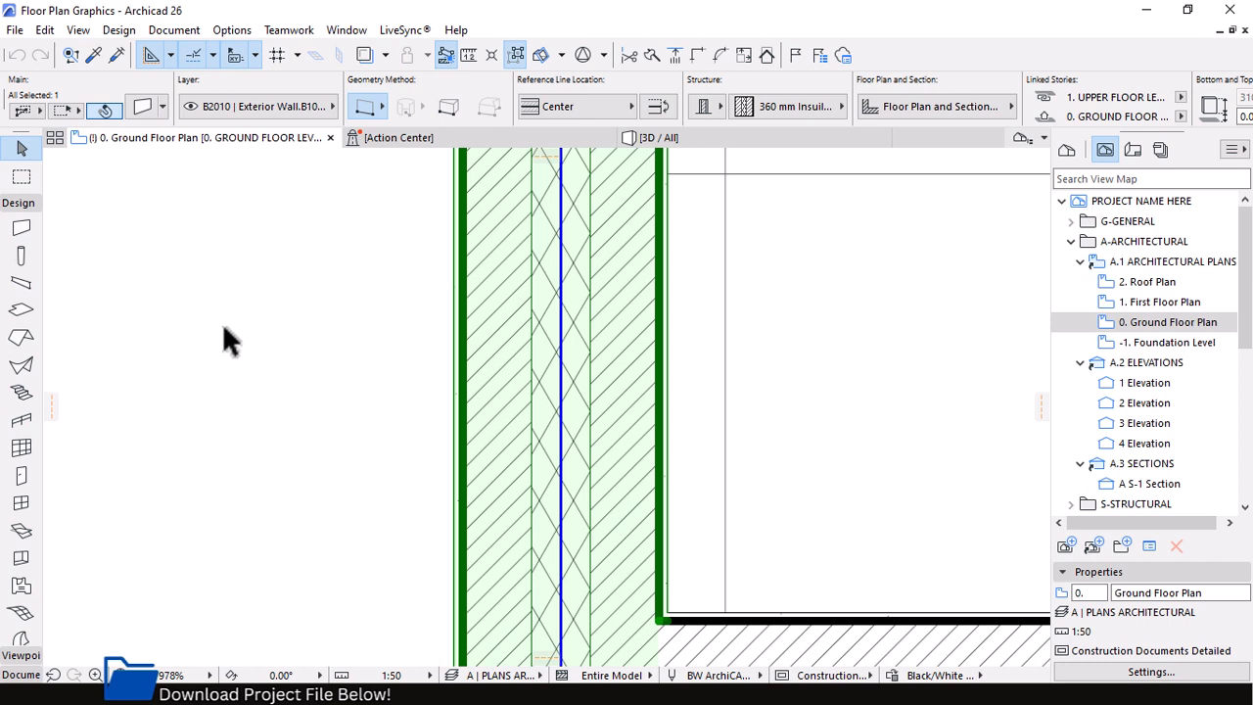
View the Composites settings, leave without changes, and examine the skins and hatches of the vertical exterior wall up close
click(230, 32)
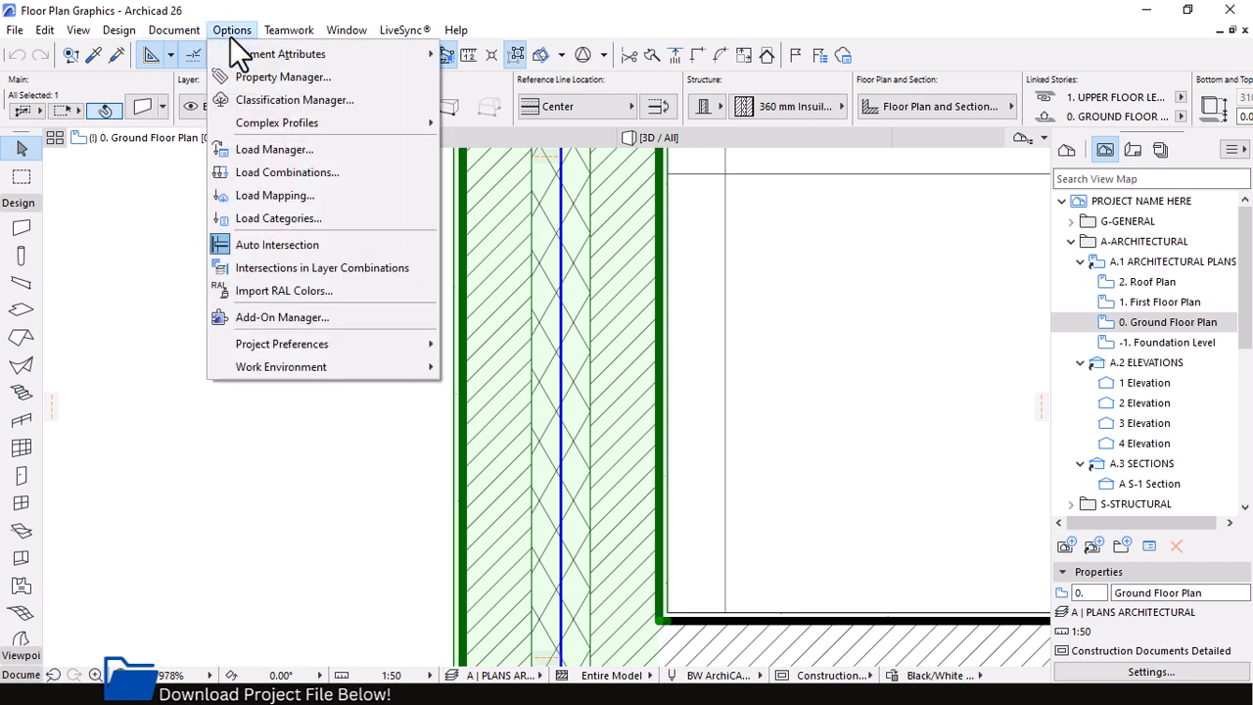
mouse_move(270, 58)
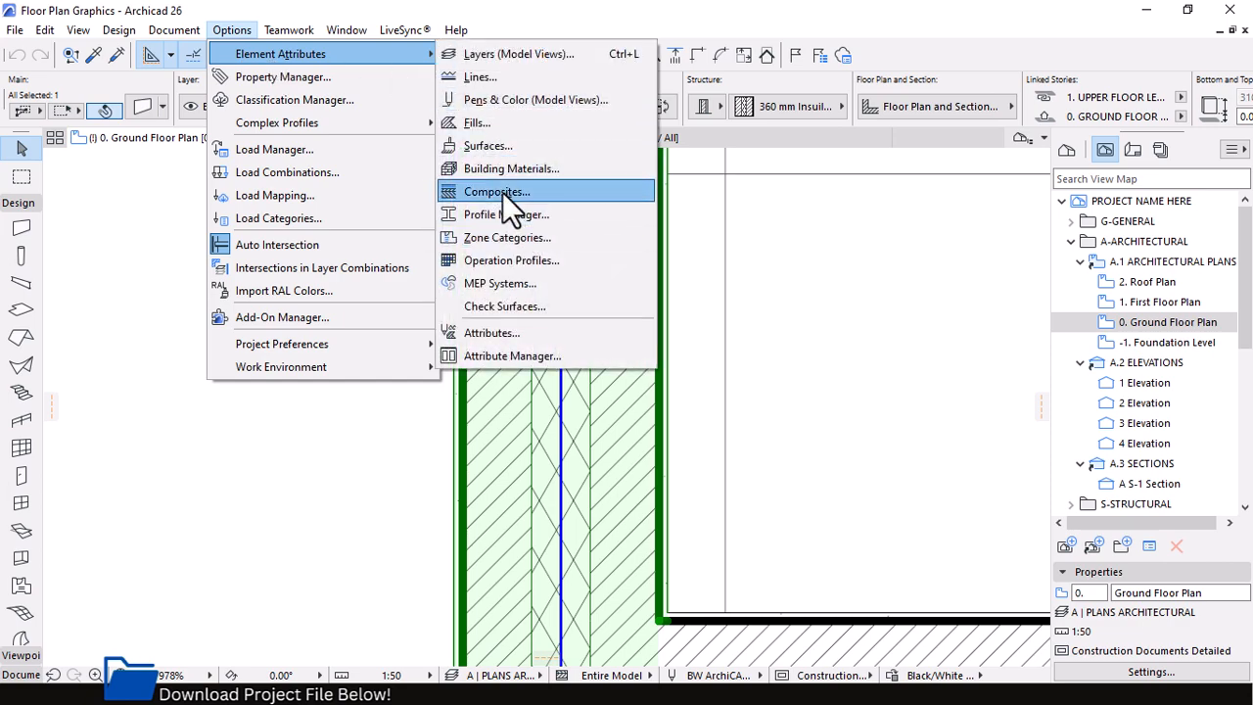
click(506, 193)
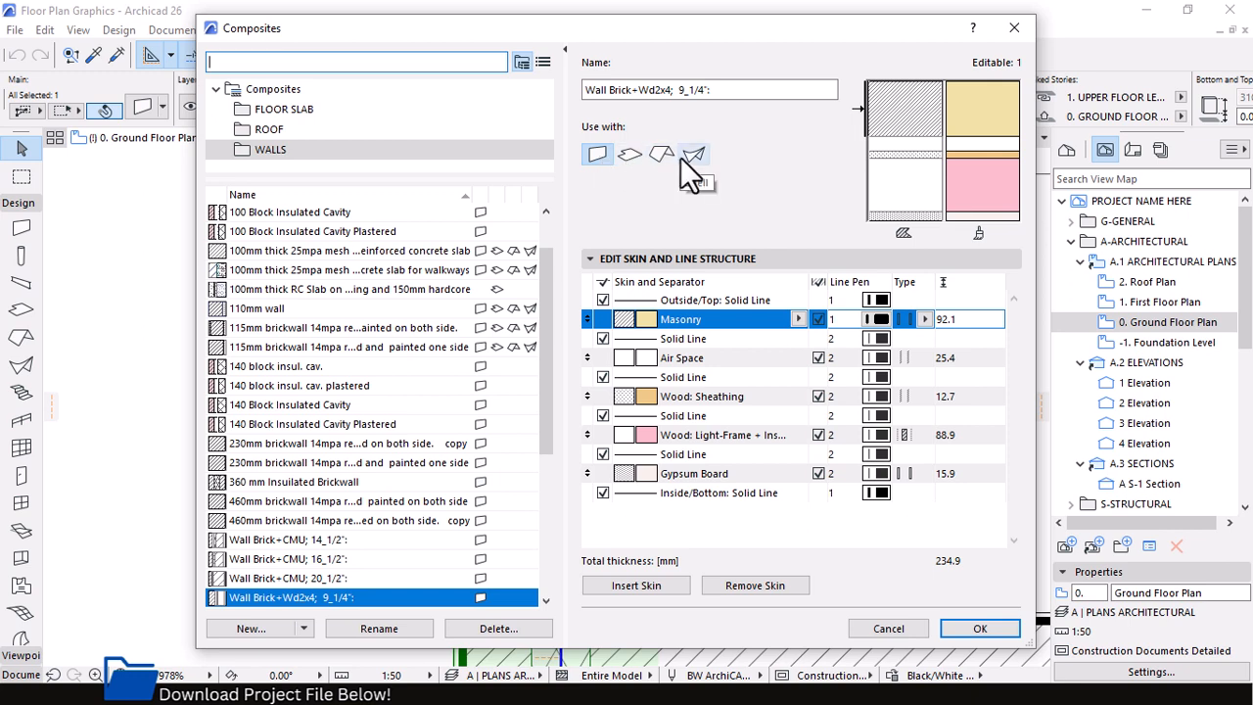
click(865, 623)
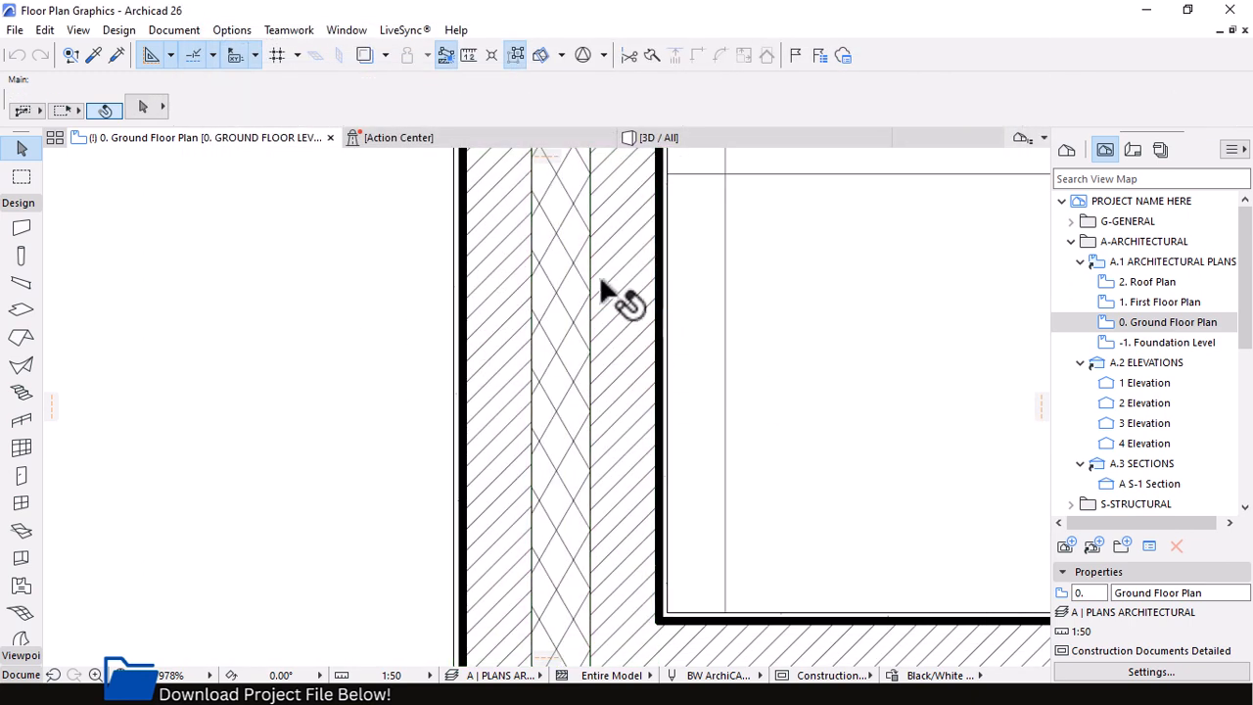
scroll(493, 276, up, 1)
scroll(492, 276, up, 1)
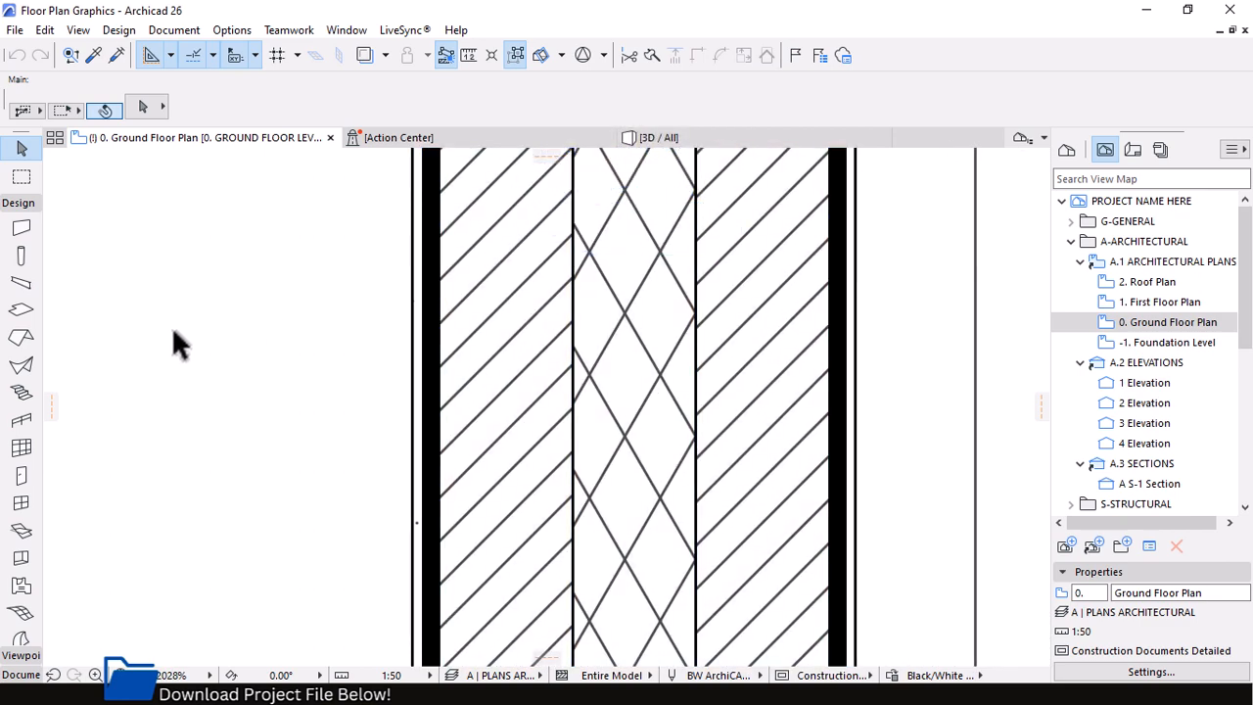
scroll(174, 330, up, 1)
scroll(139, 329, down, 1)
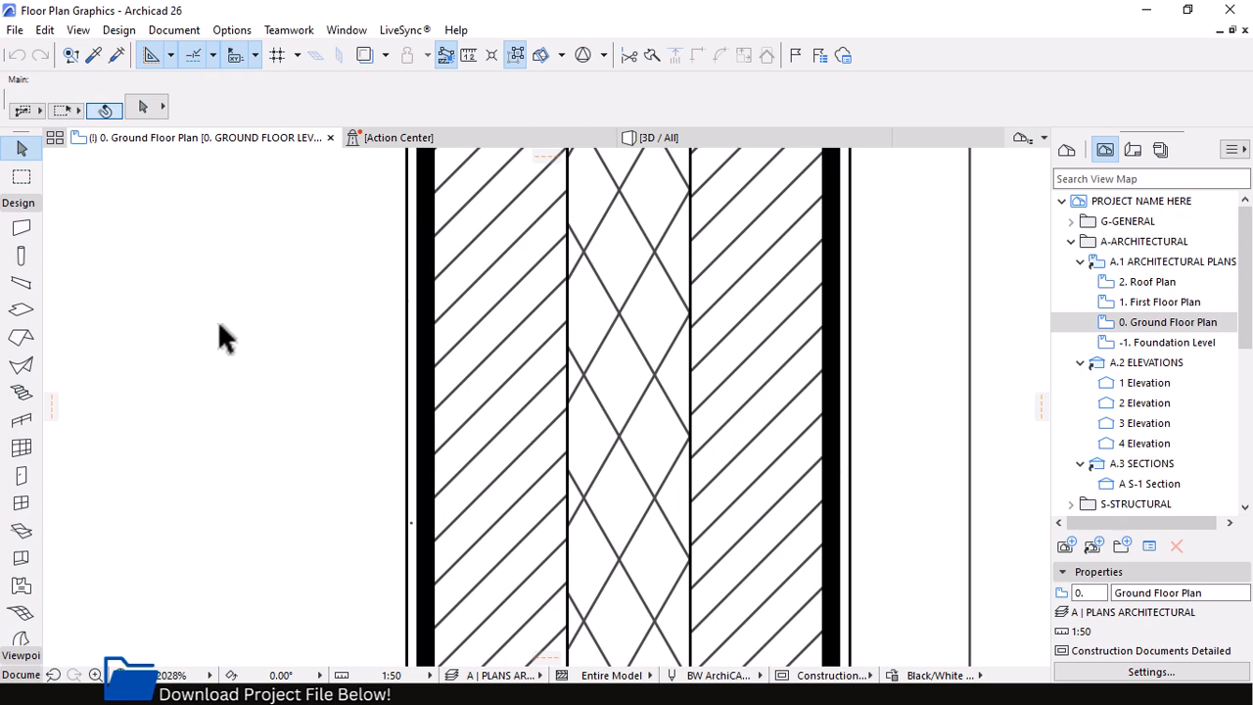
scroll(595, 316, down, 3)
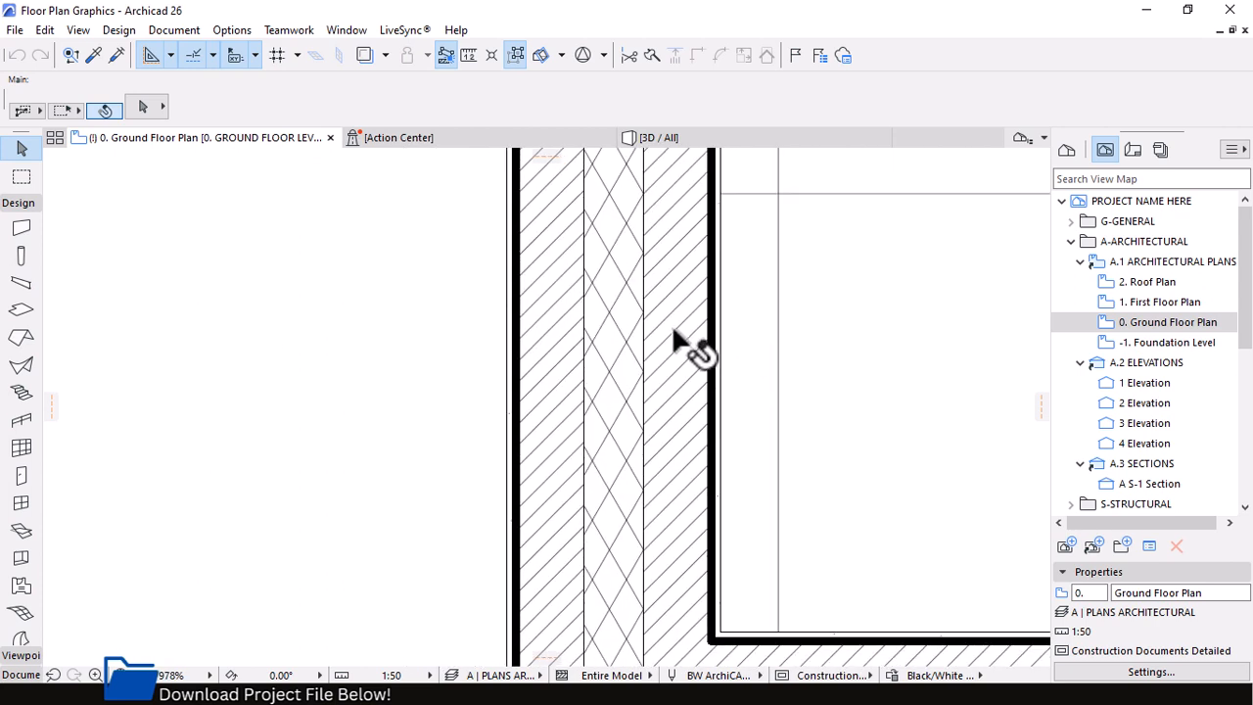
Draw a vertical wall about 380 mm long with the GENERIC Exterior Material composite outside the exterior wall, using that wall's settings
alt+click(657, 322)
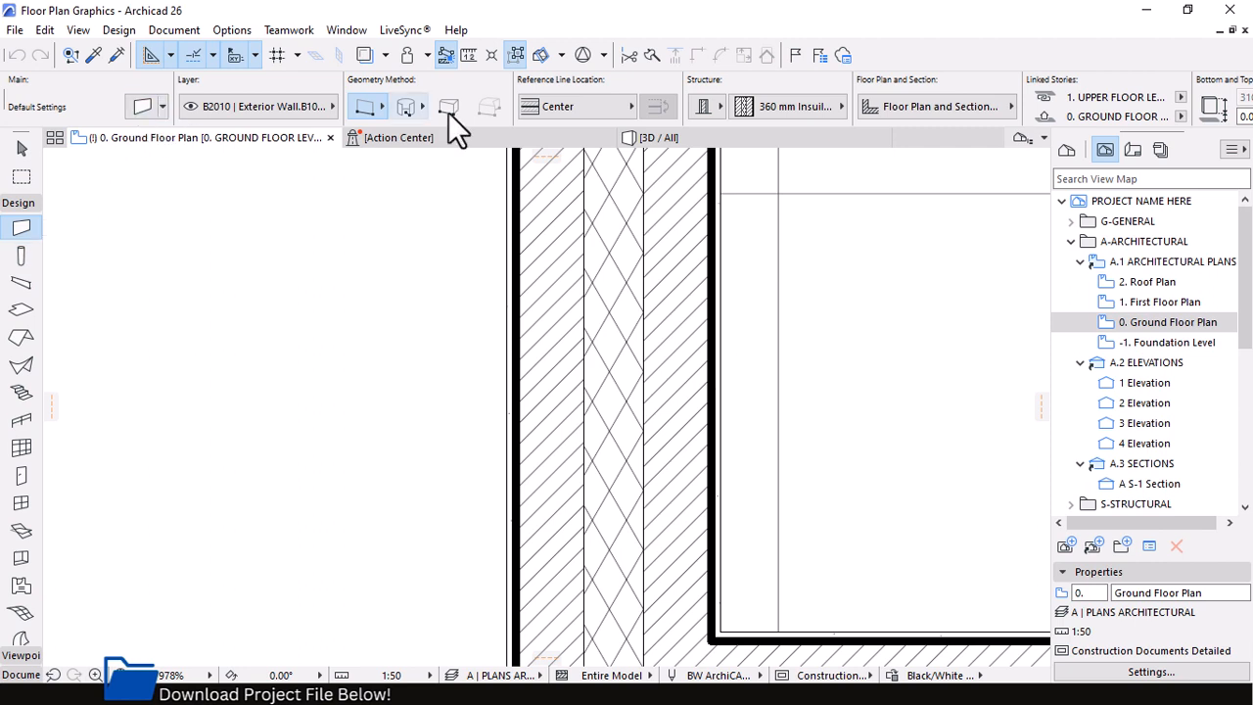
click(702, 107)
click(749, 107)
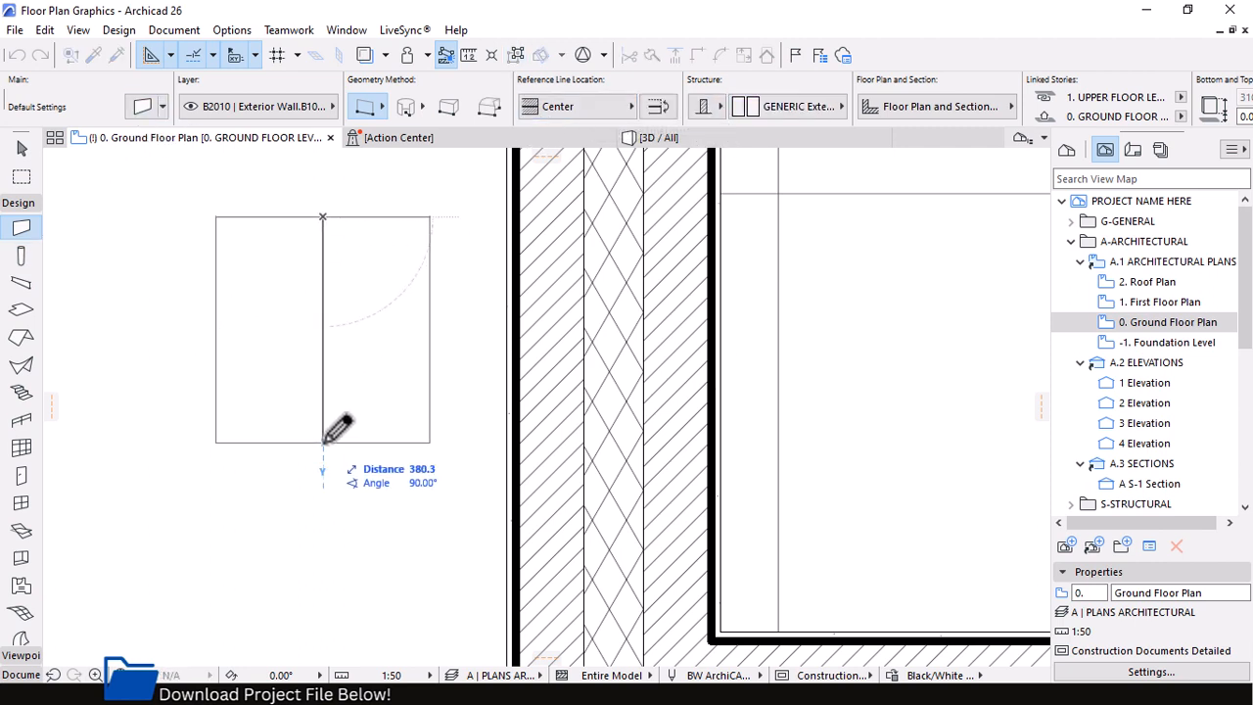
click(326, 442)
key(Escape)
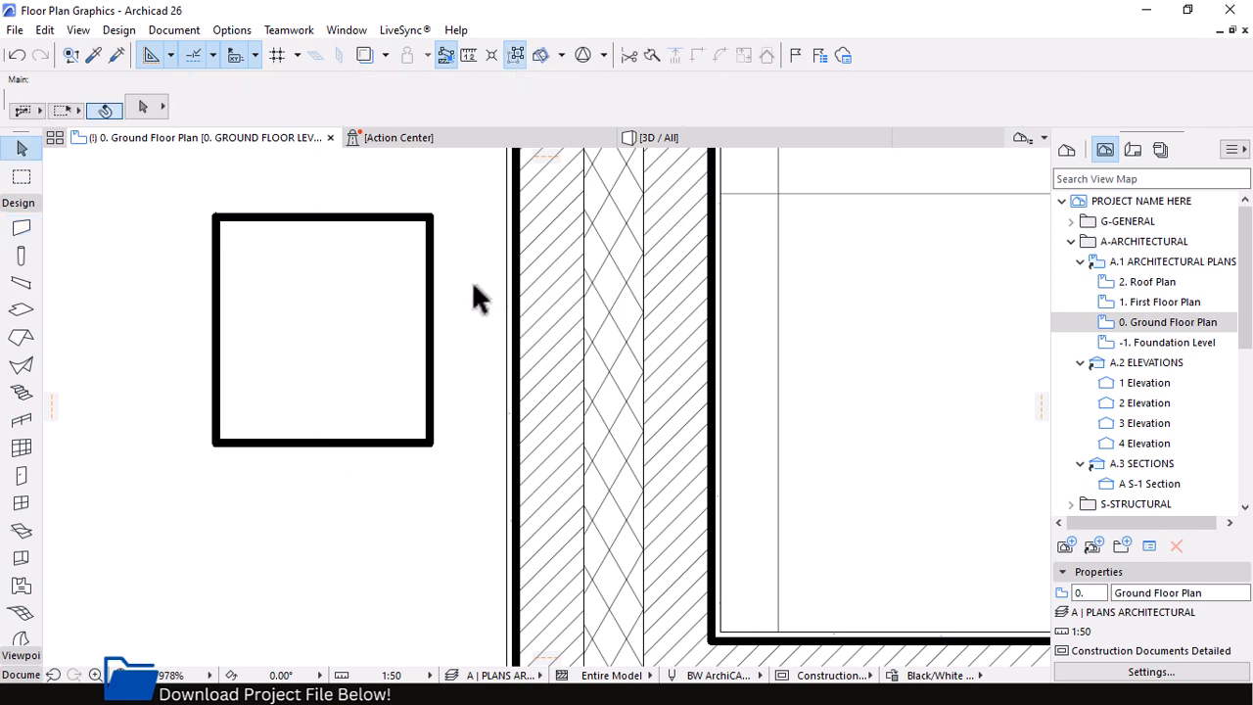
Select the short generic wall, compare its structure and floor plan display with the insulated brick wall beside it, and deselect it
click(409, 223)
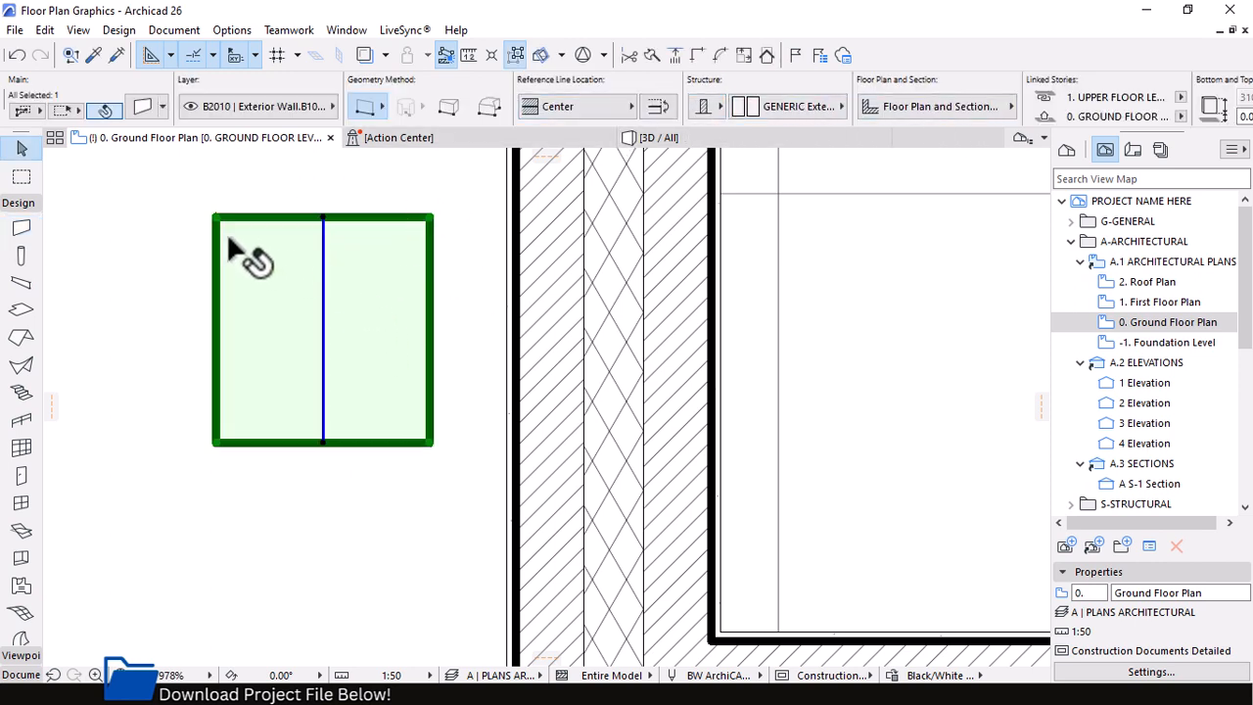
click(773, 110)
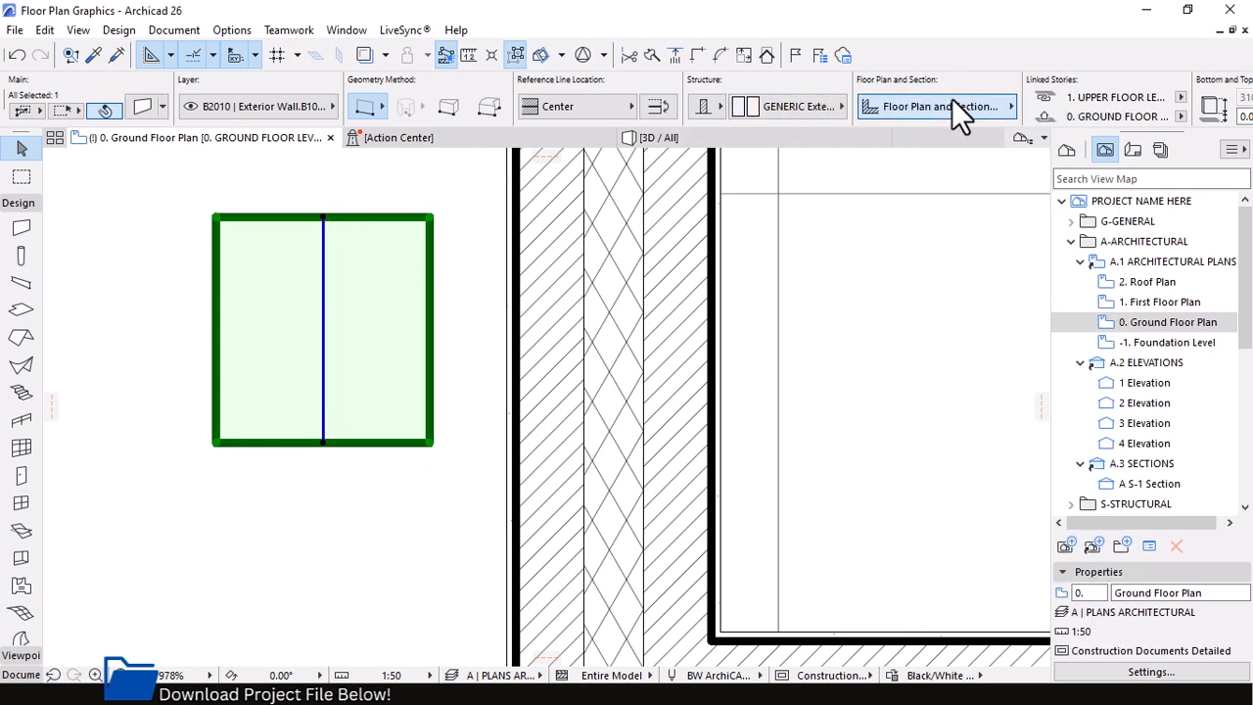
click(951, 101)
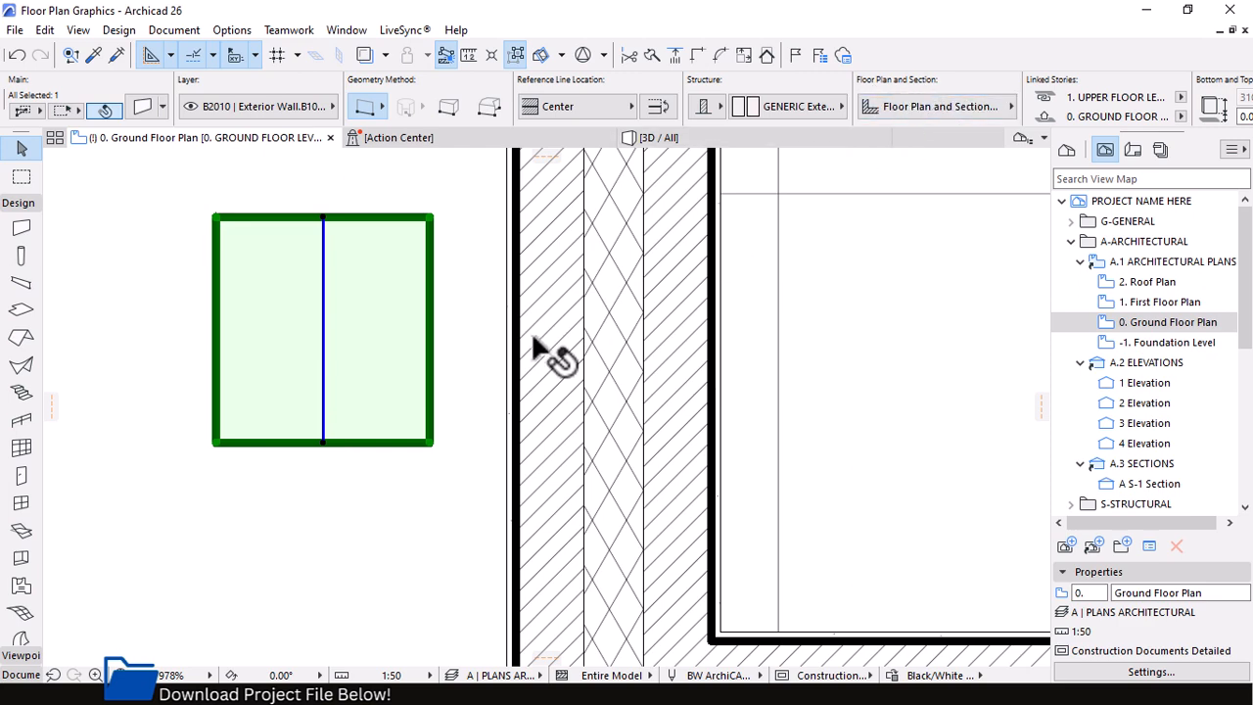
mouse_move(644, 279)
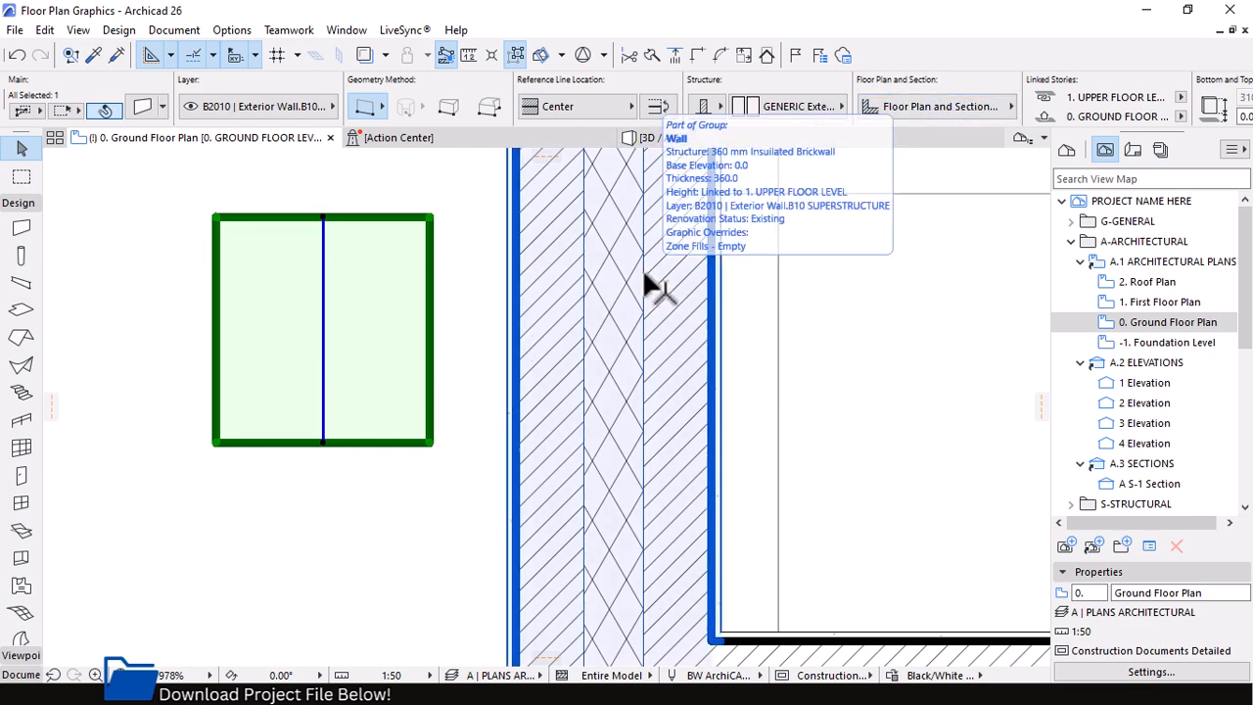
scroll(579, 274, up, 2)
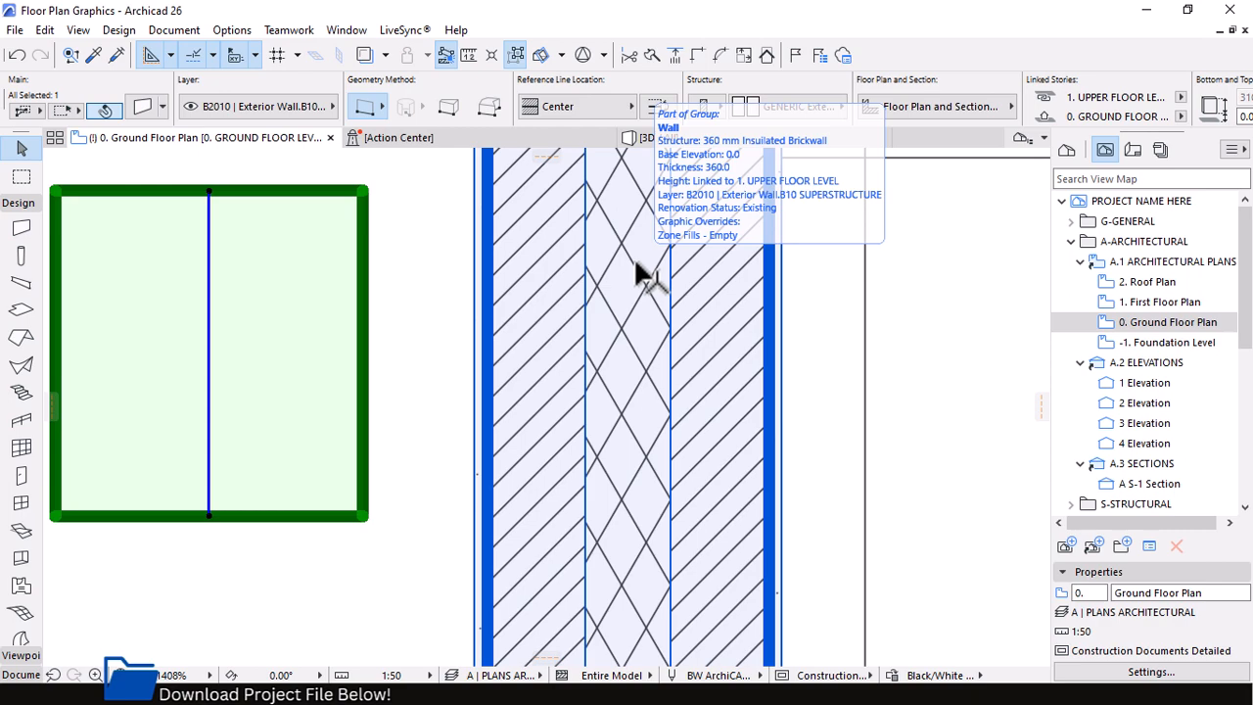
scroll(636, 272, down, 5)
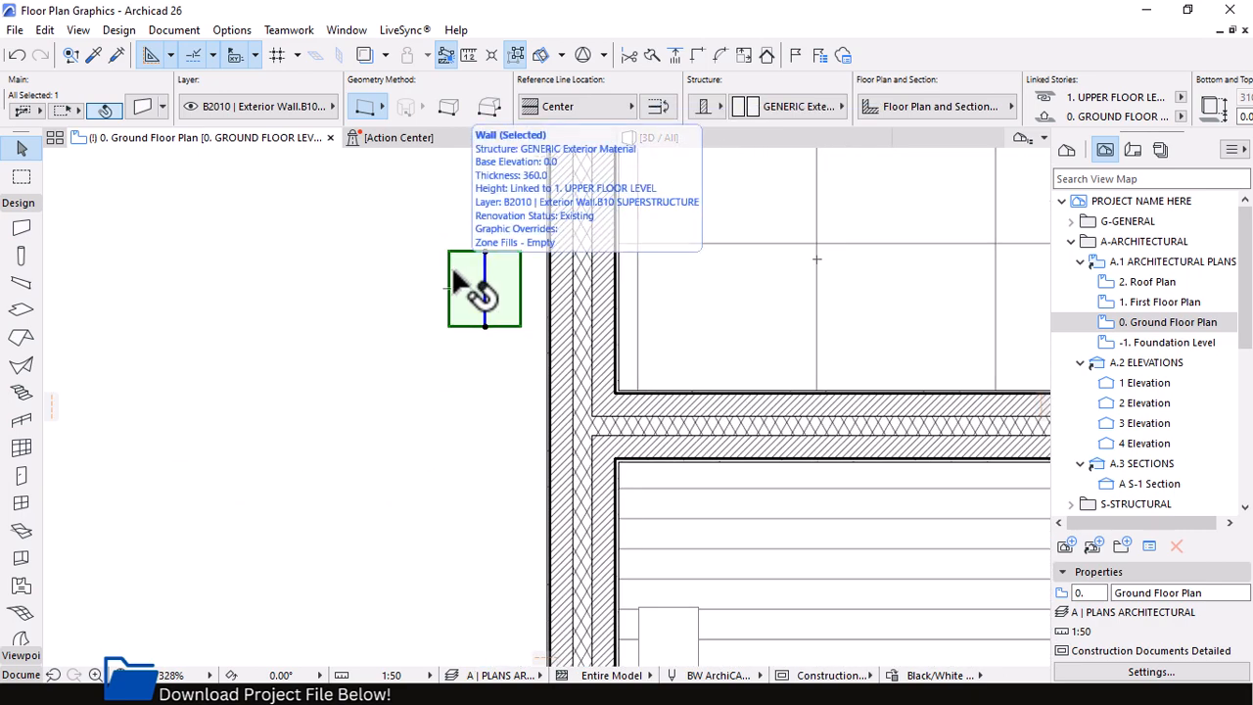
scroll(455, 284, down, 6)
click(291, 311)
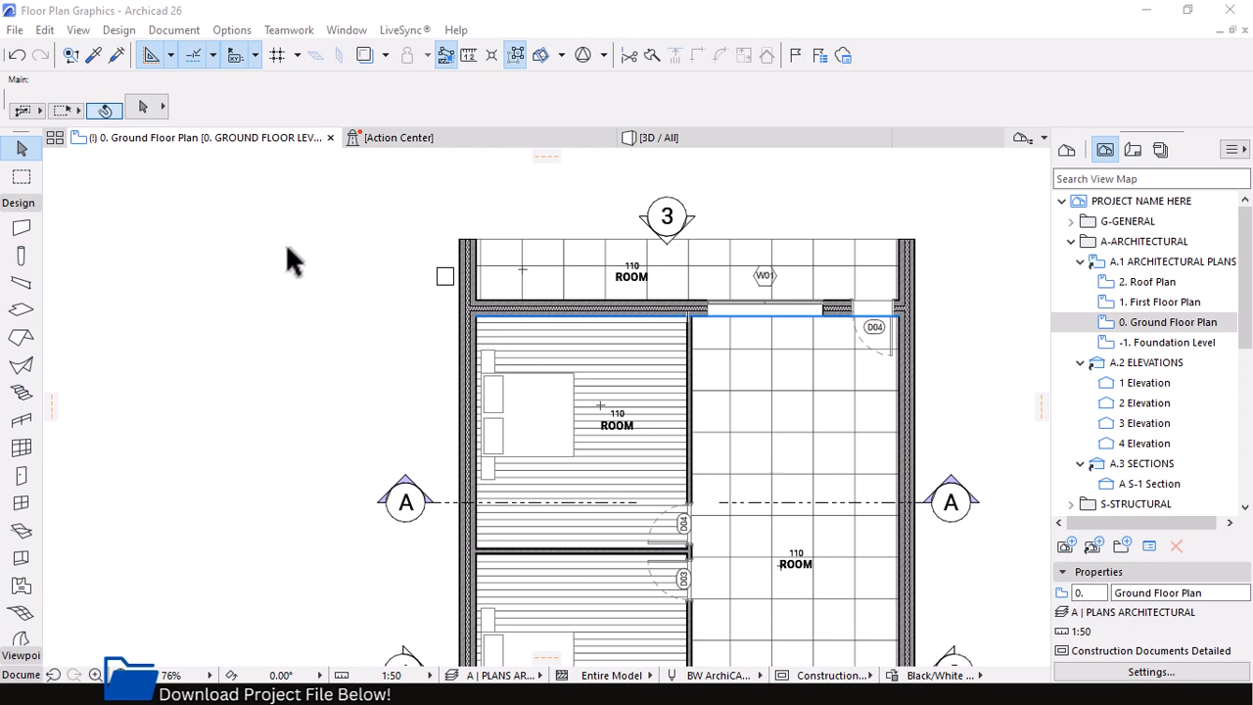
Open the Property Manager and examine the WALL group and the data type of its Wall Type property
click(231, 31)
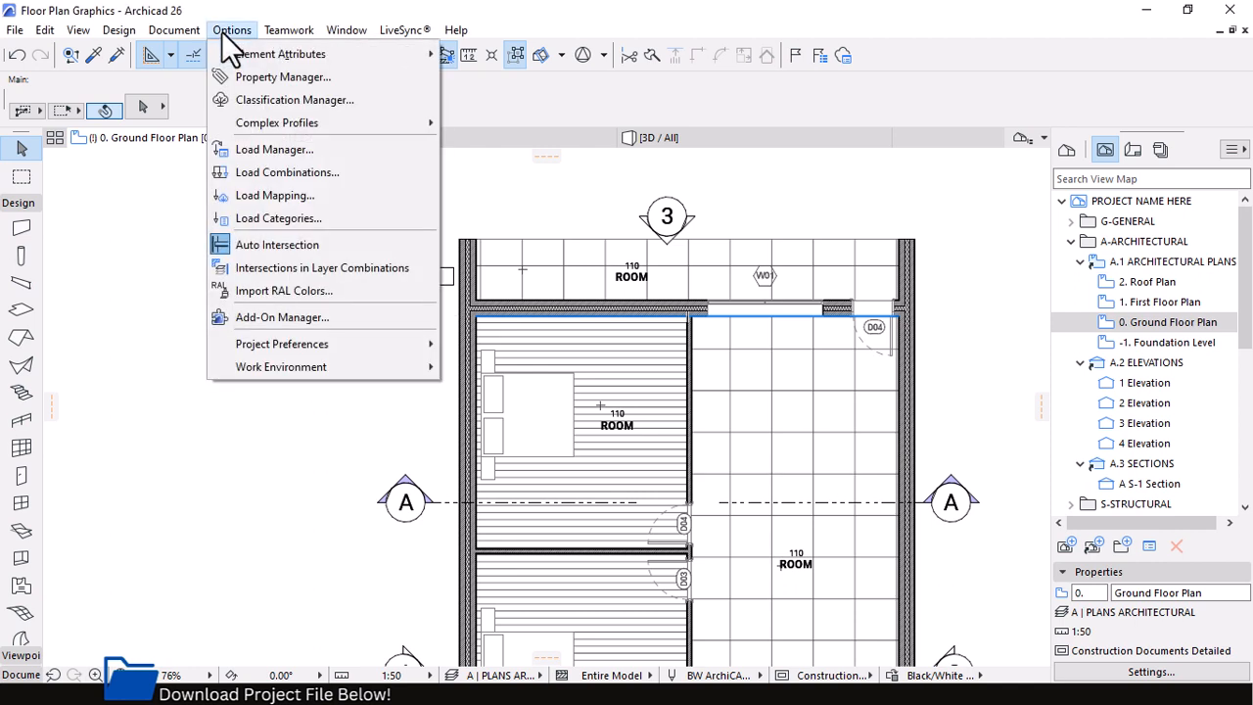
click(286, 78)
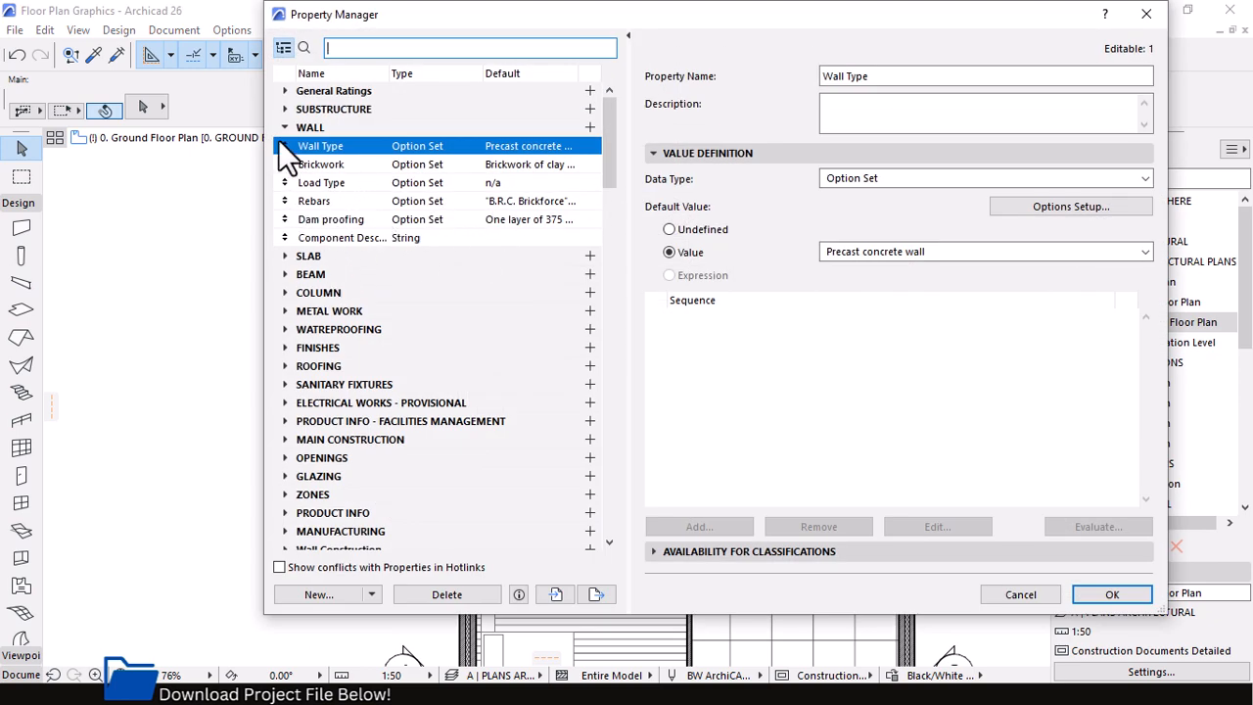
click(307, 128)
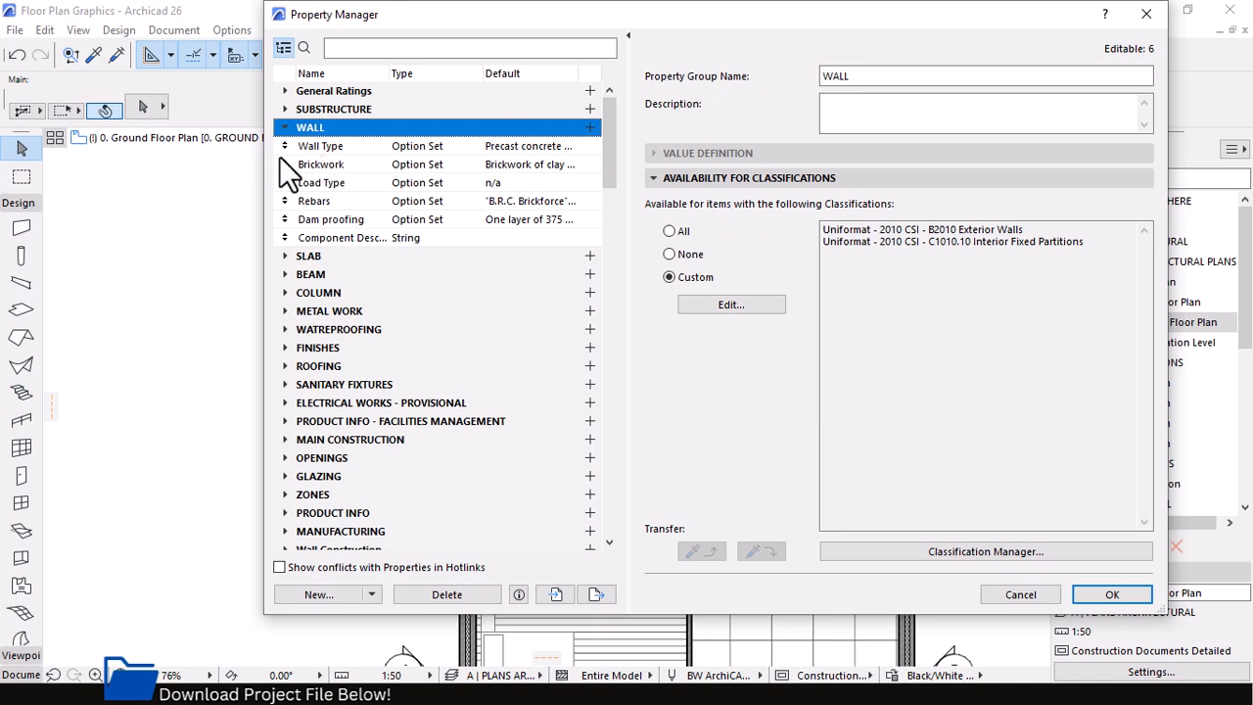
click(329, 148)
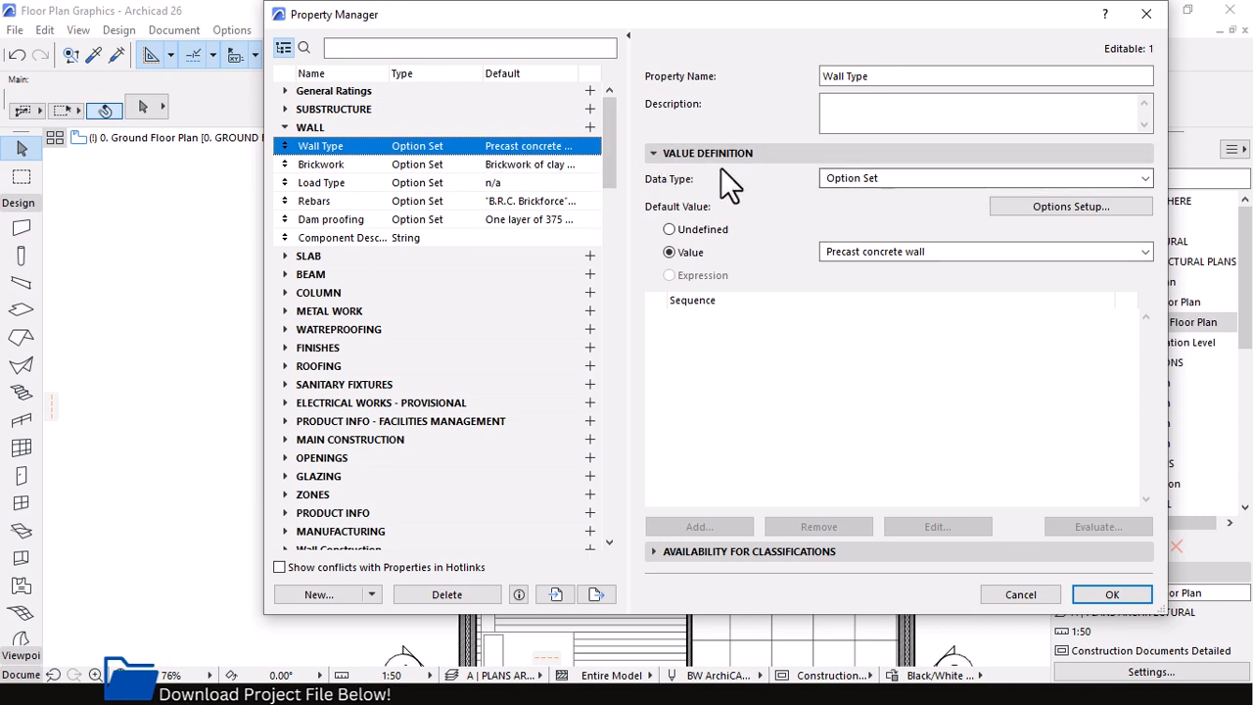
click(895, 177)
click(865, 182)
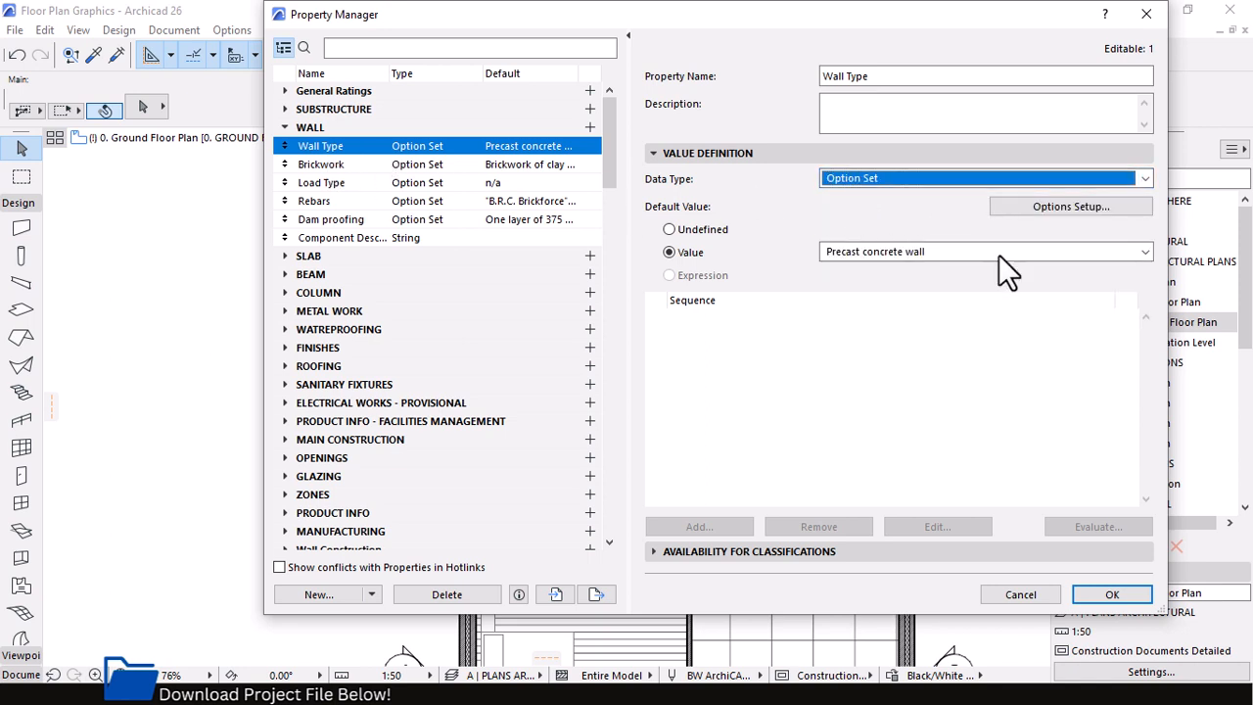
Review the option set and default value choices of the Wall Type property, and leave the Property Manager without changes
click(1075, 209)
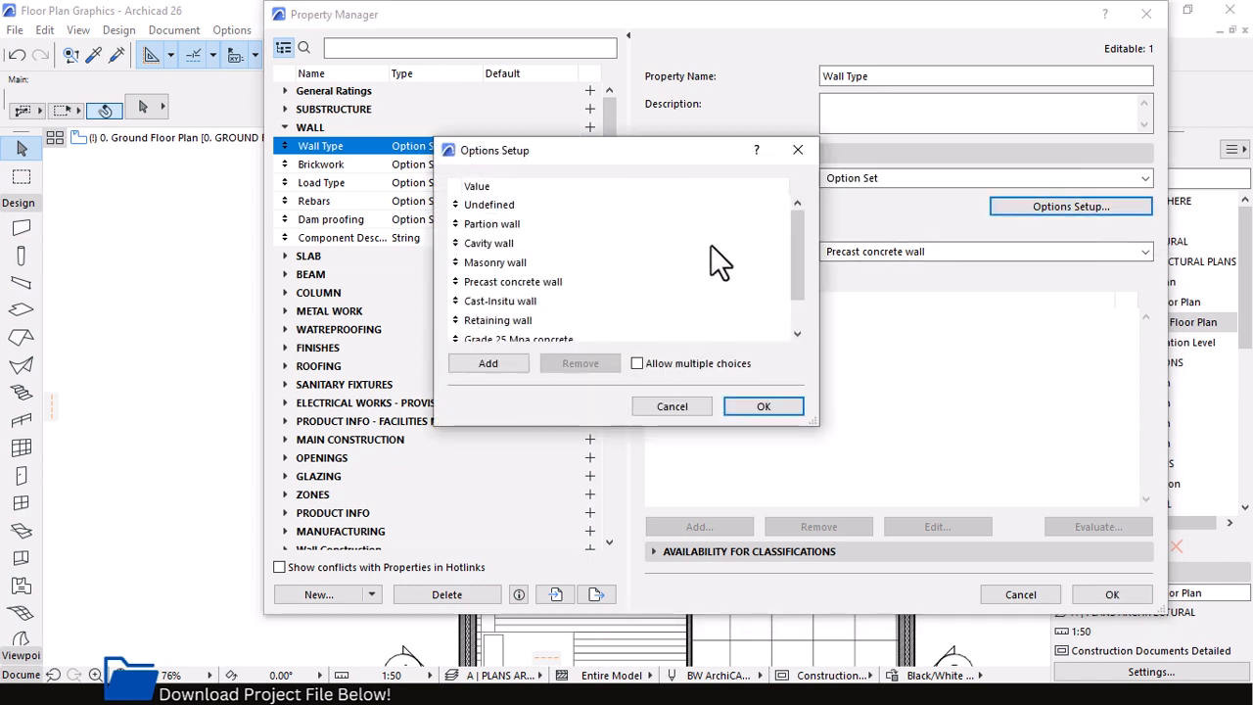
drag(793, 221, 718, 335)
click(671, 405)
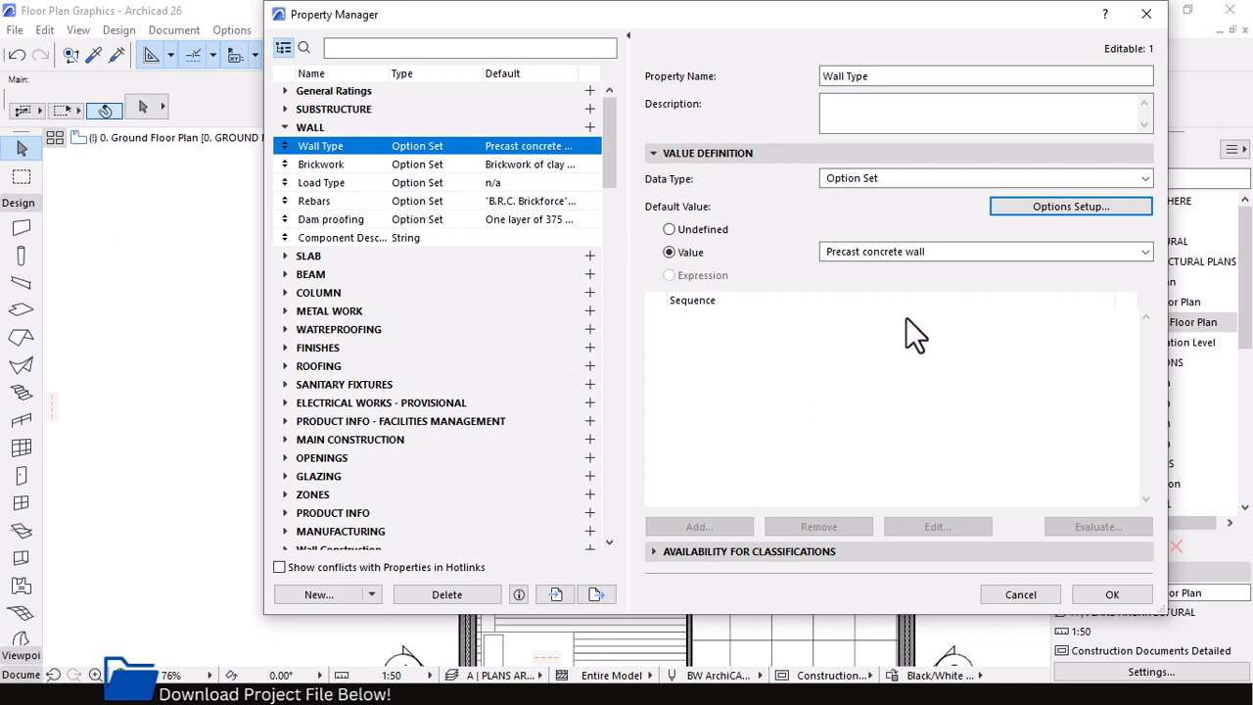
click(903, 255)
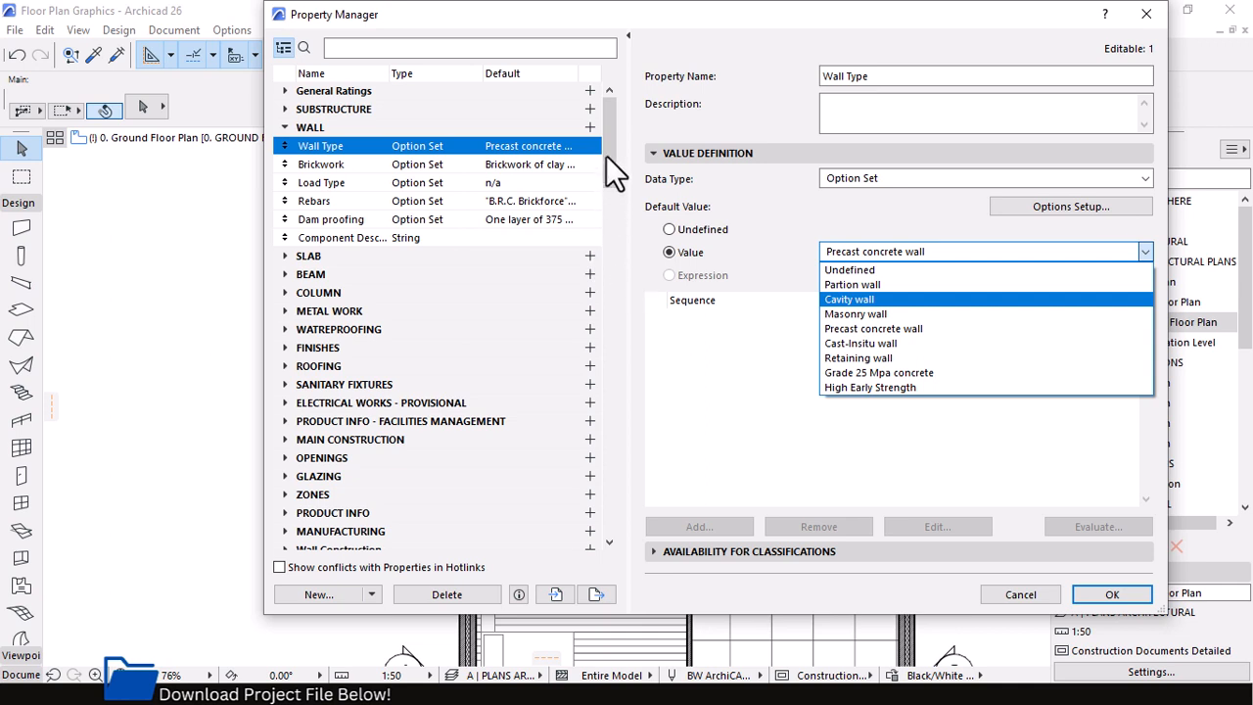
click(662, 120)
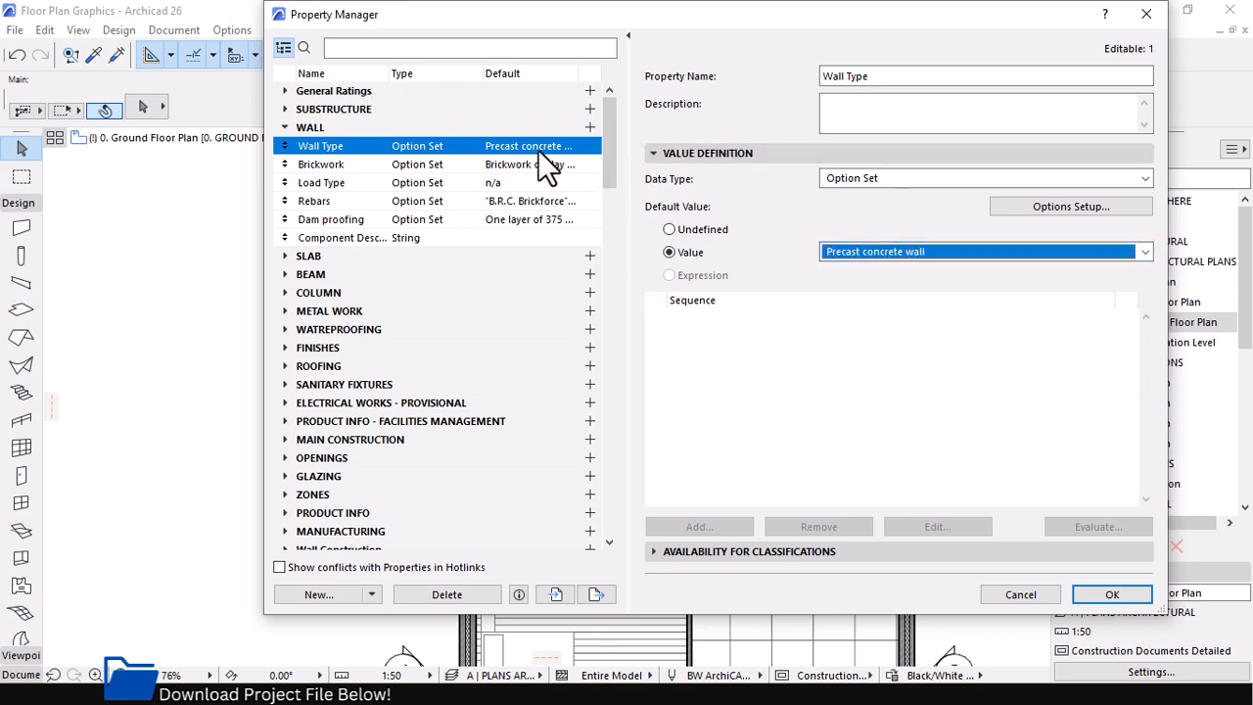
click(1020, 594)
Open the settings of the insulated brick exterior wall beside the small generic wall and show only its classification and properties in an enlarged dialog
scroll(453, 246, up, 5)
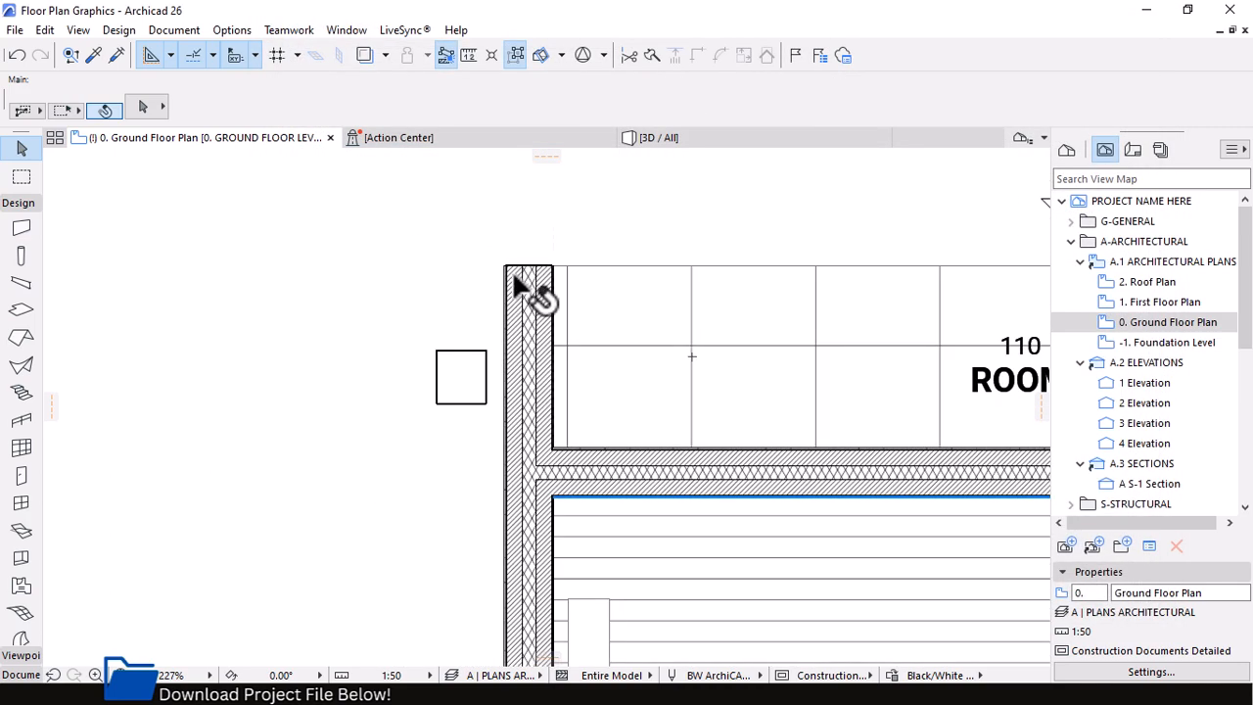
click(517, 284)
click(142, 106)
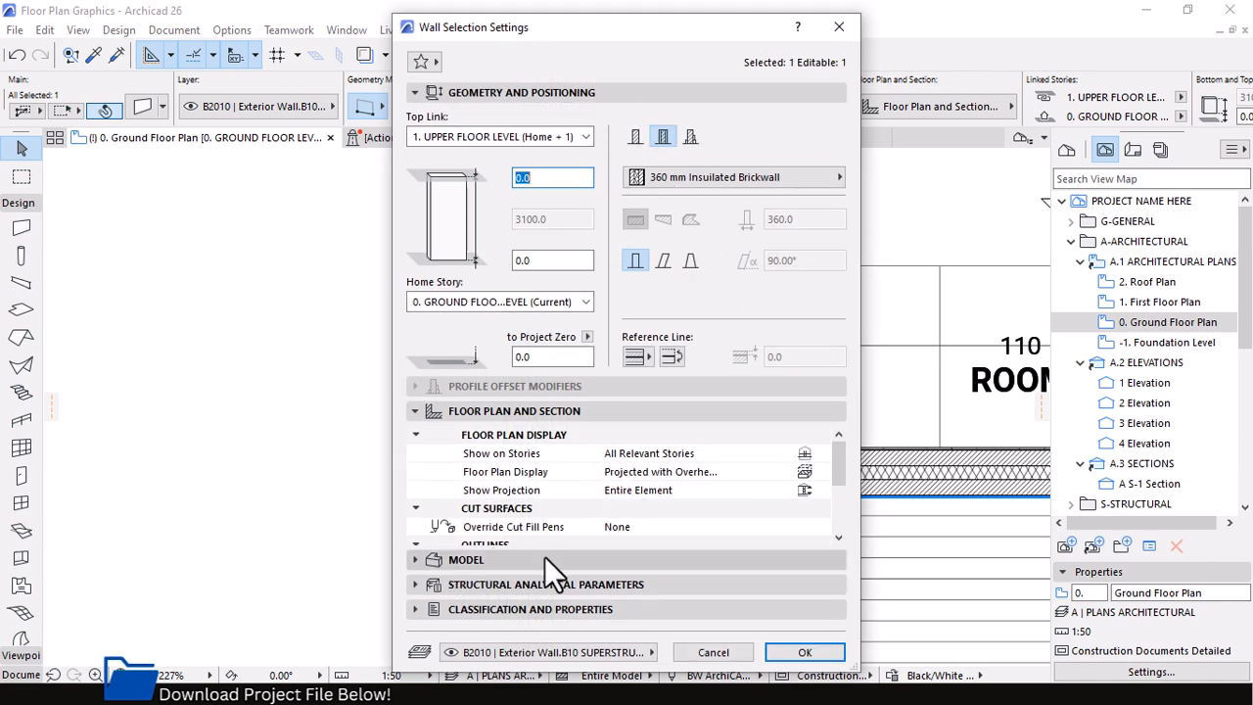
click(414, 411)
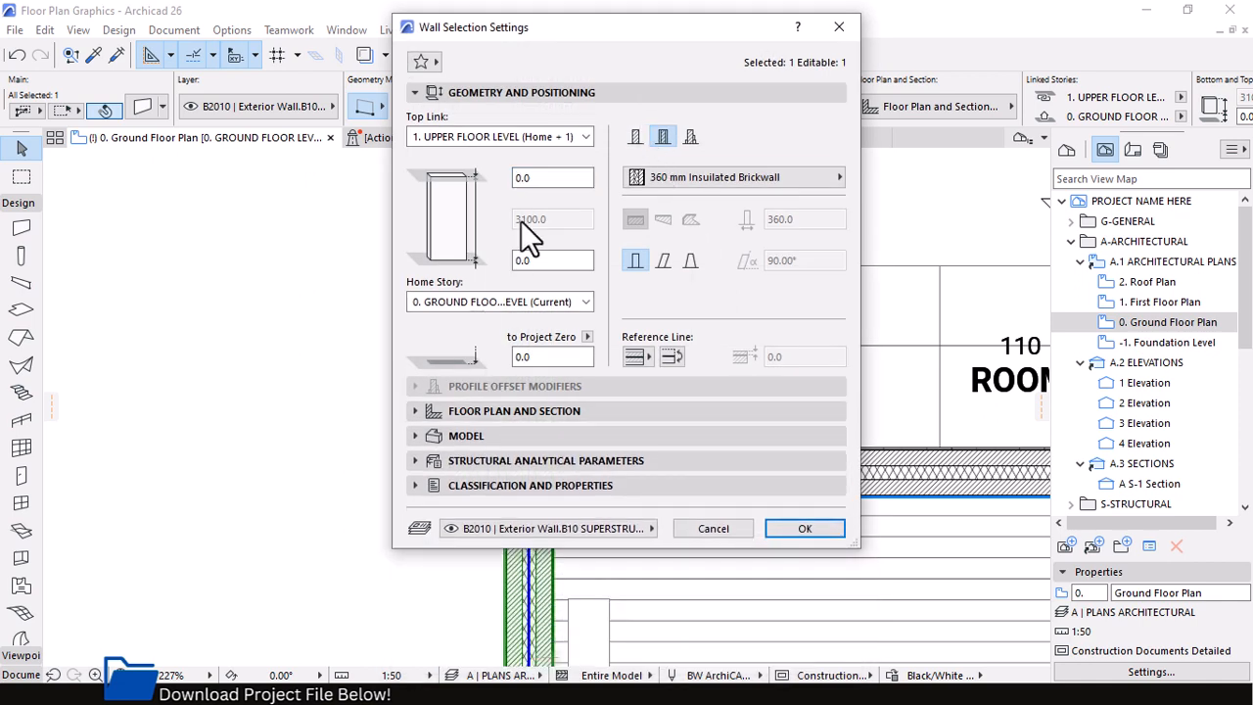
click(411, 94)
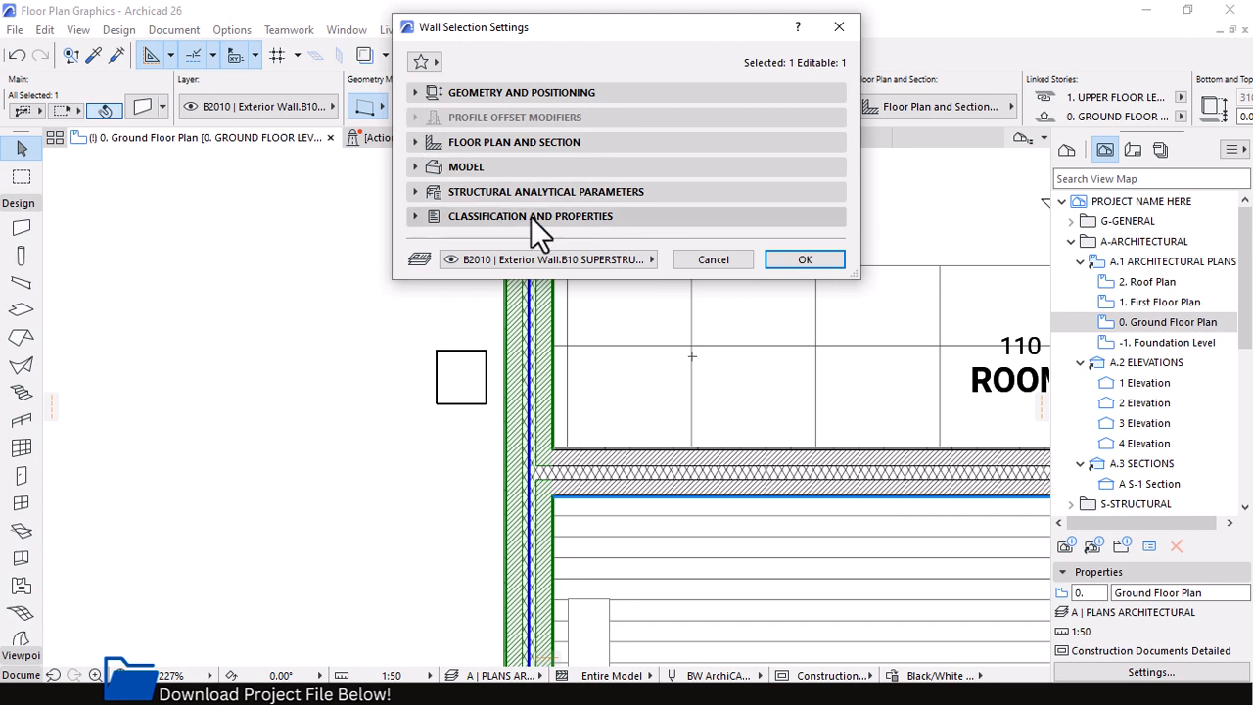
drag(724, 284, 725, 641)
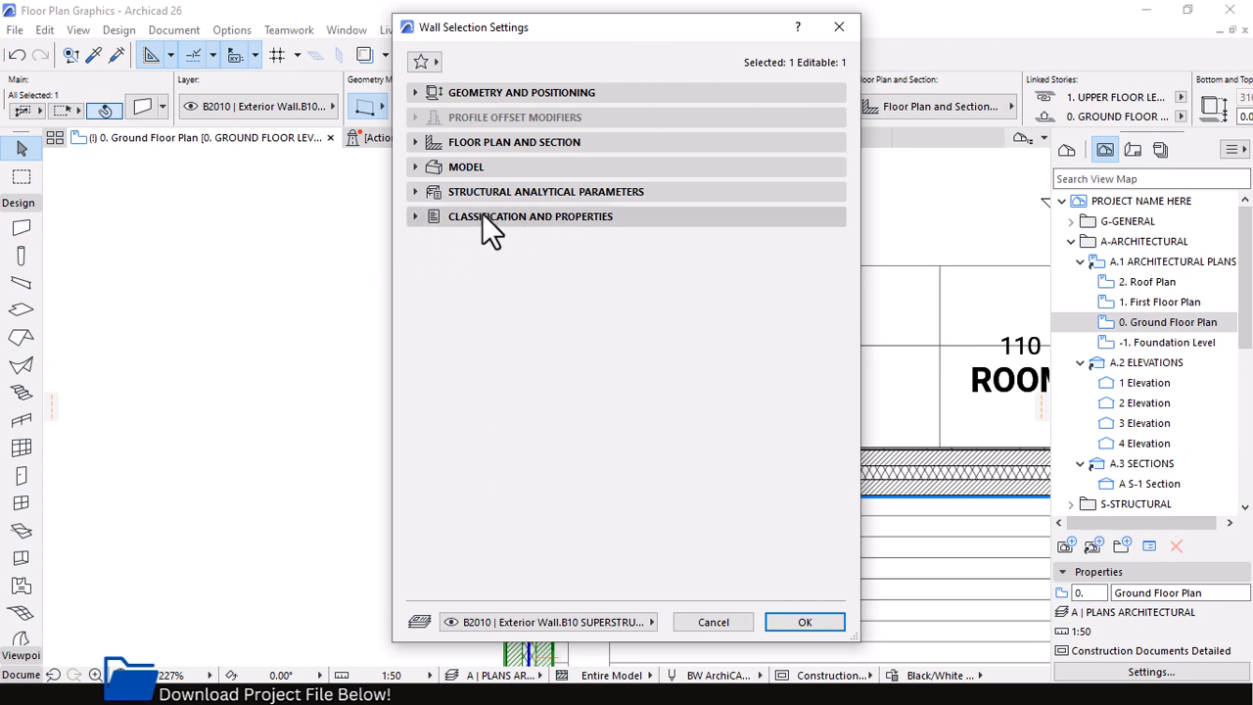
click(416, 218)
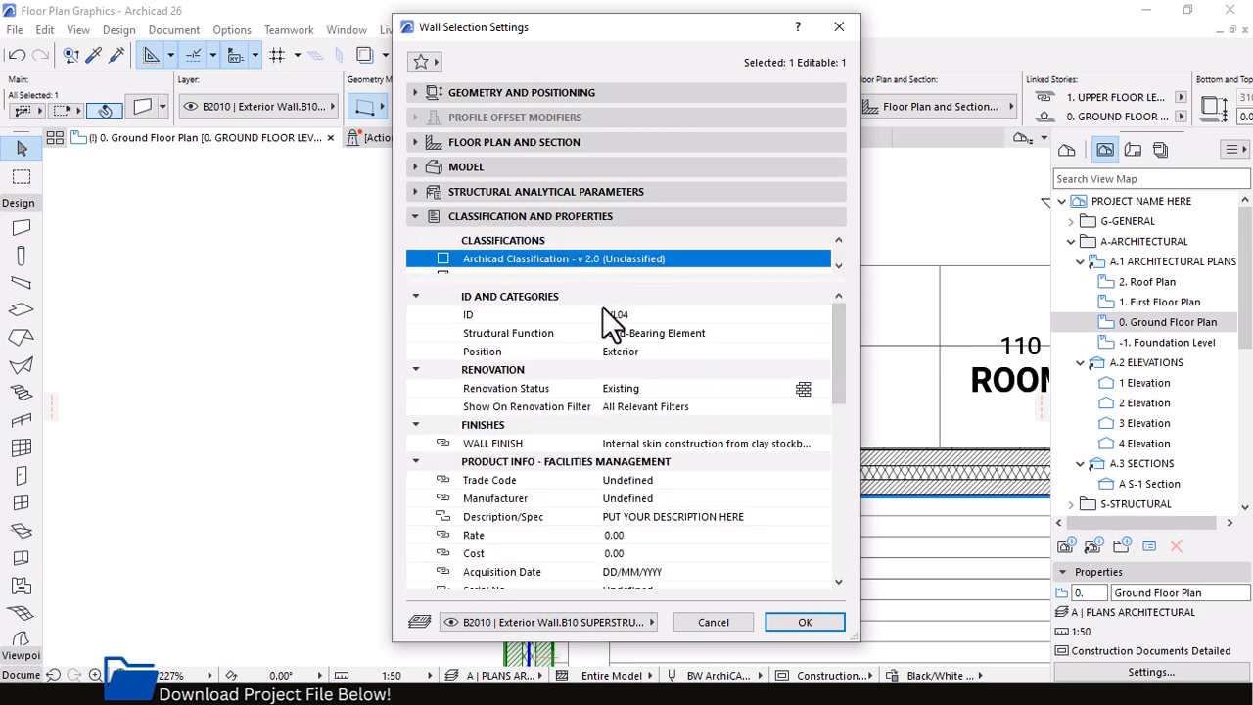
Review the exterior wall's ID, renovation, finishes, product information and brick quantity properties, including the editable Description/Spec text
scroll(534, 242, down, 1)
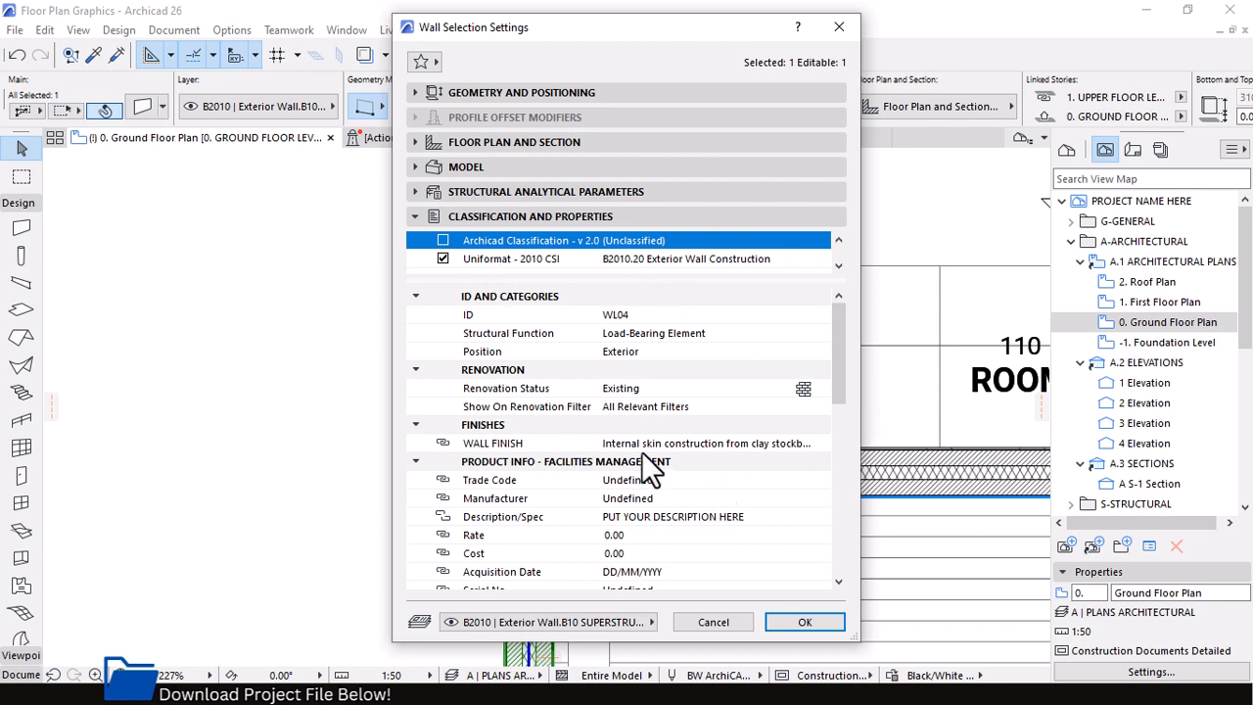
scroll(596, 381, down, 3)
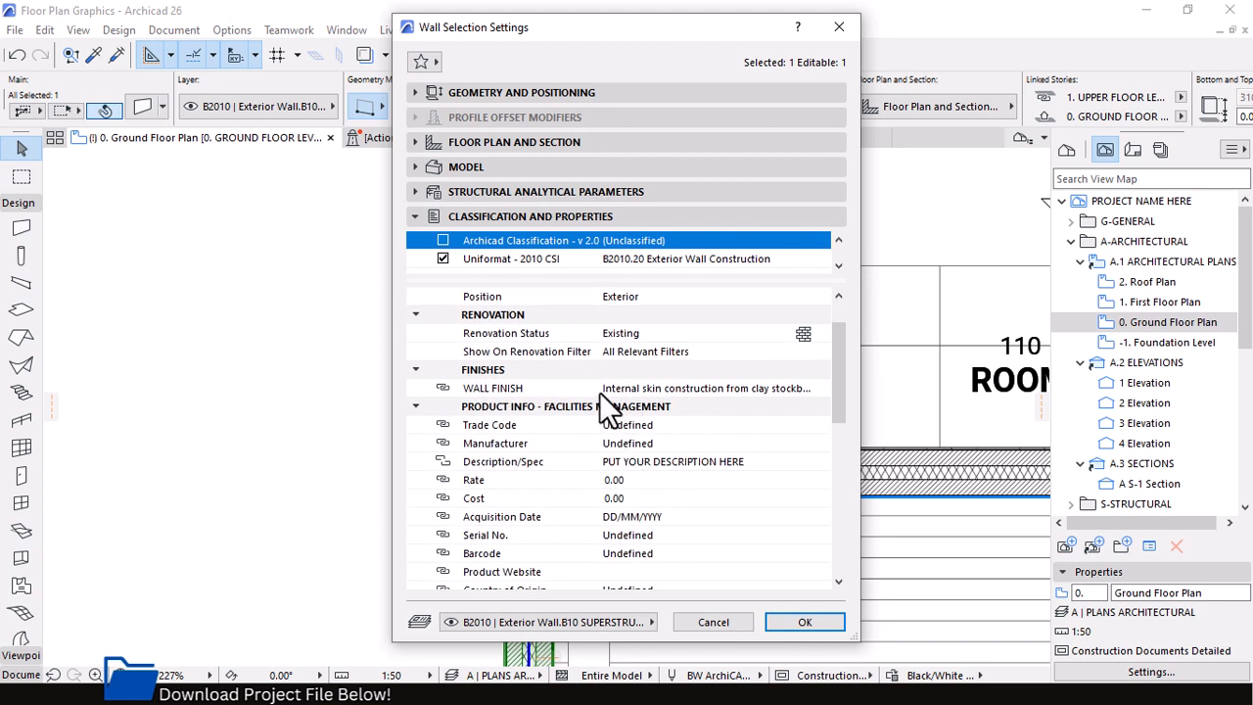
scroll(598, 392, down, 2)
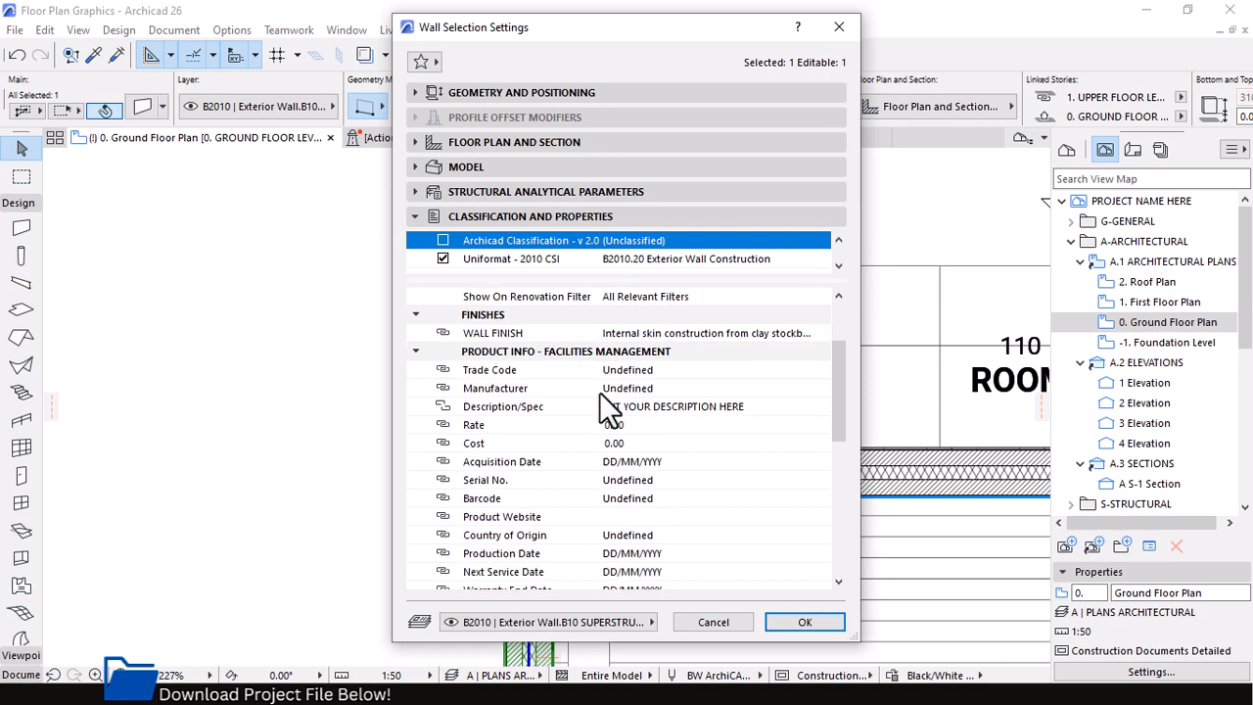
scroll(599, 391, up, 1)
click(645, 408)
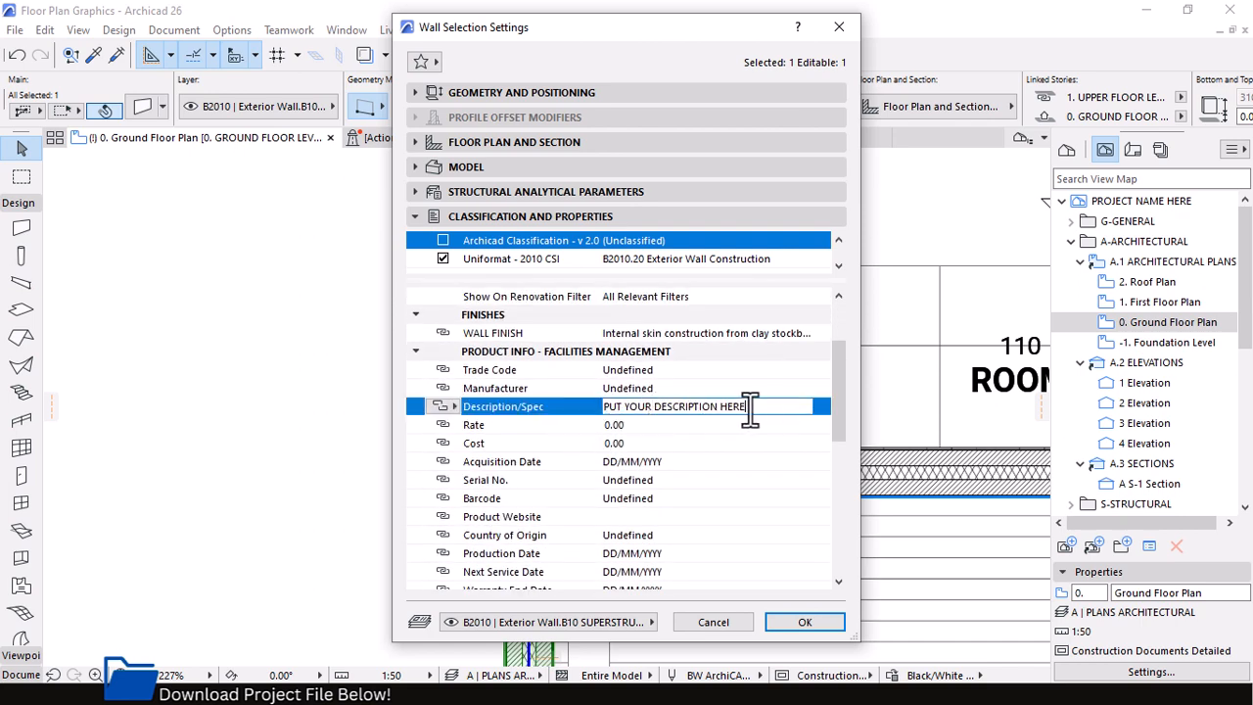
drag(750, 408, 590, 408)
scroll(619, 378, down, 6)
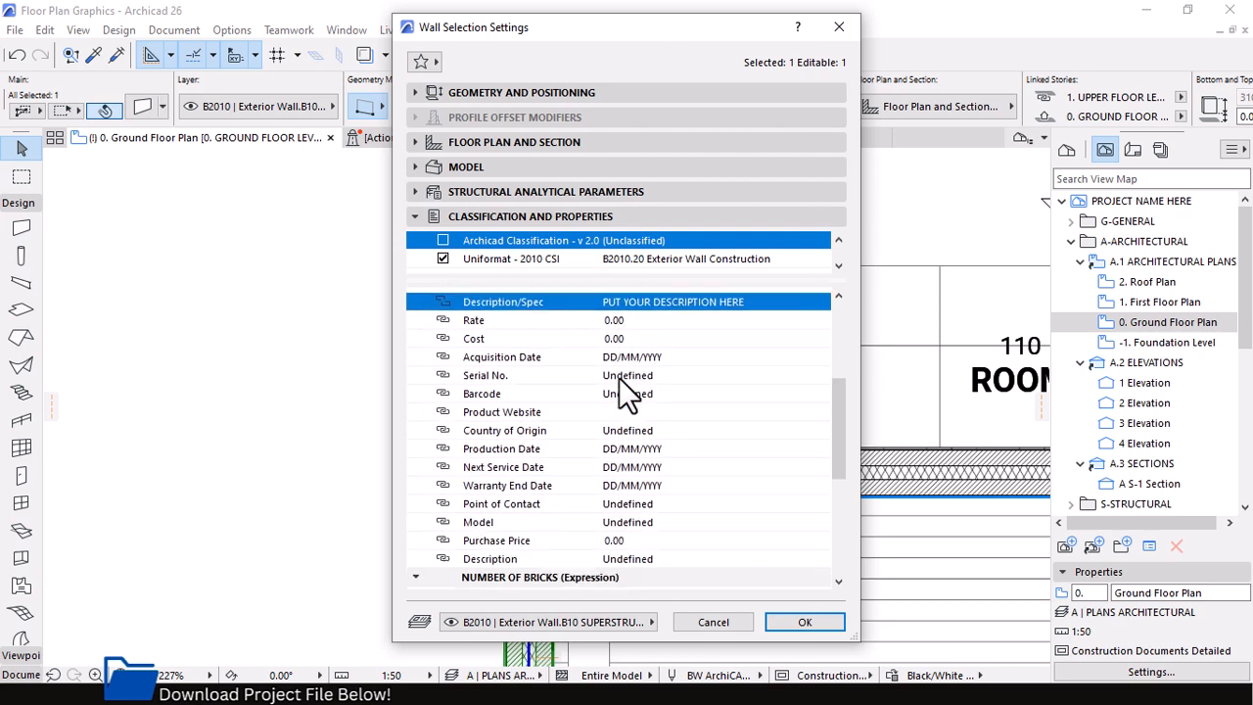
scroll(619, 378, down, 2)
scroll(618, 377, up, 7)
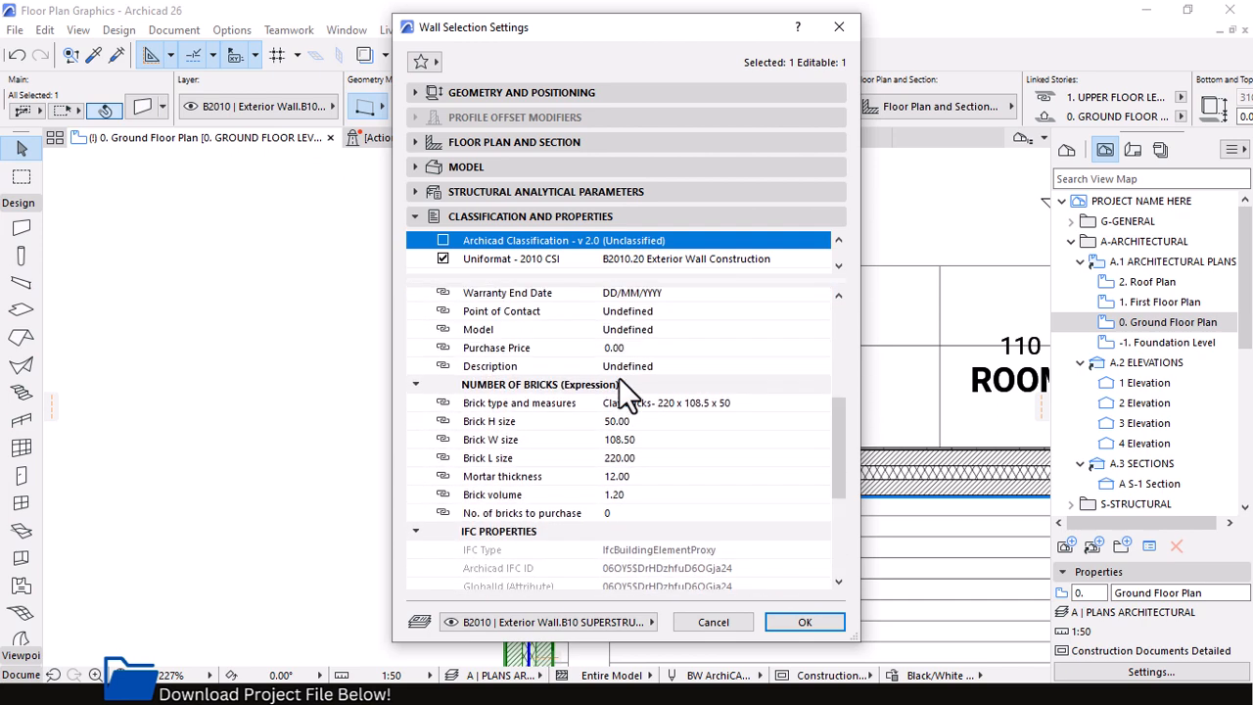
scroll(620, 380, up, 2)
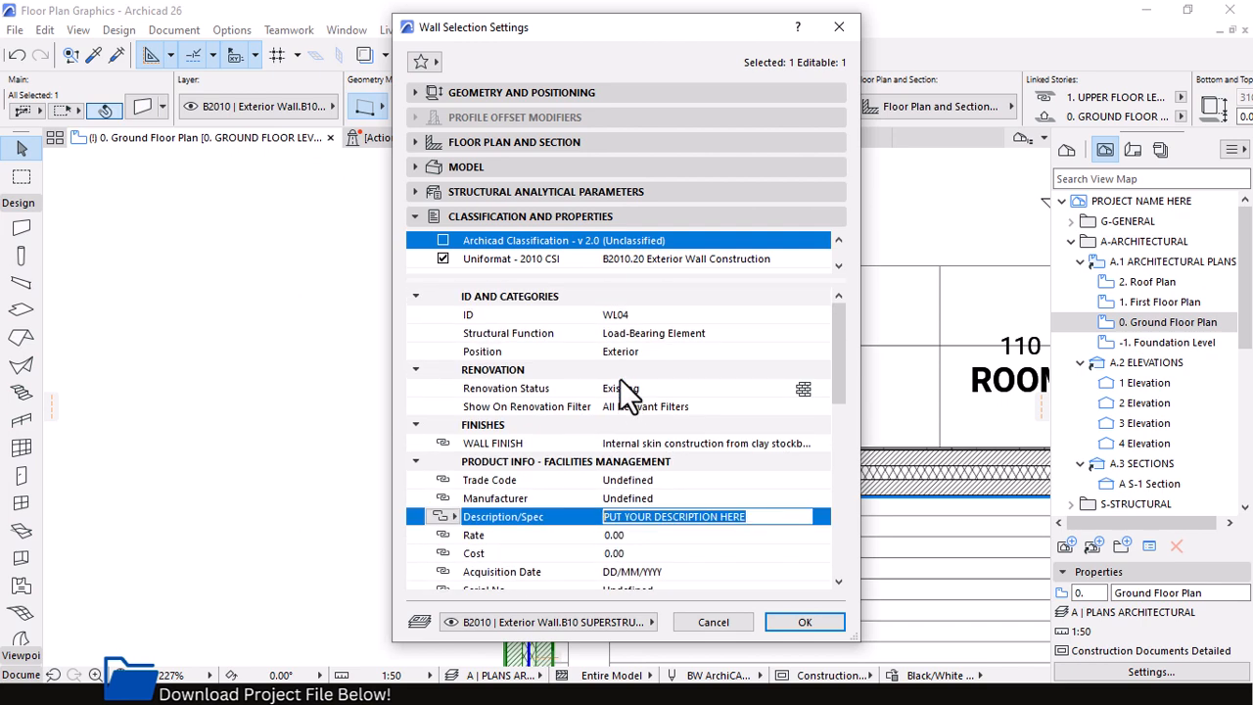
Examine the predefined options of the exterior wall's WALL FINISH property without choosing another one
click(712, 441)
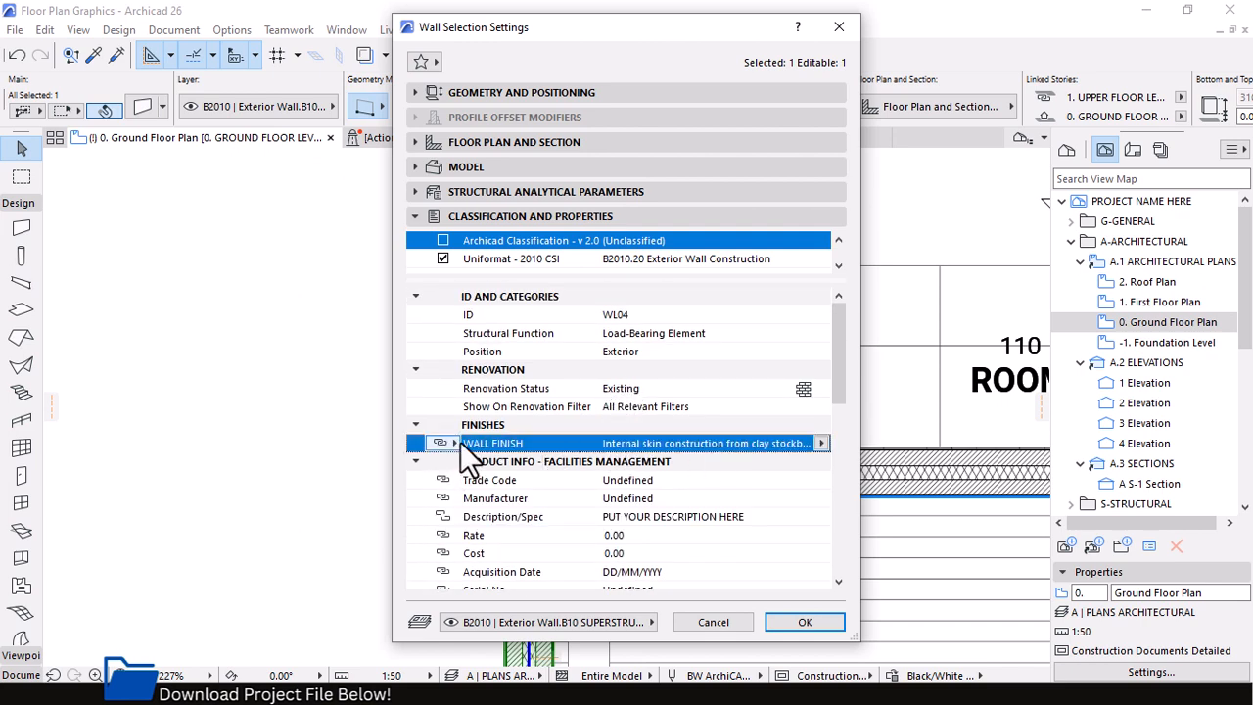
click(820, 443)
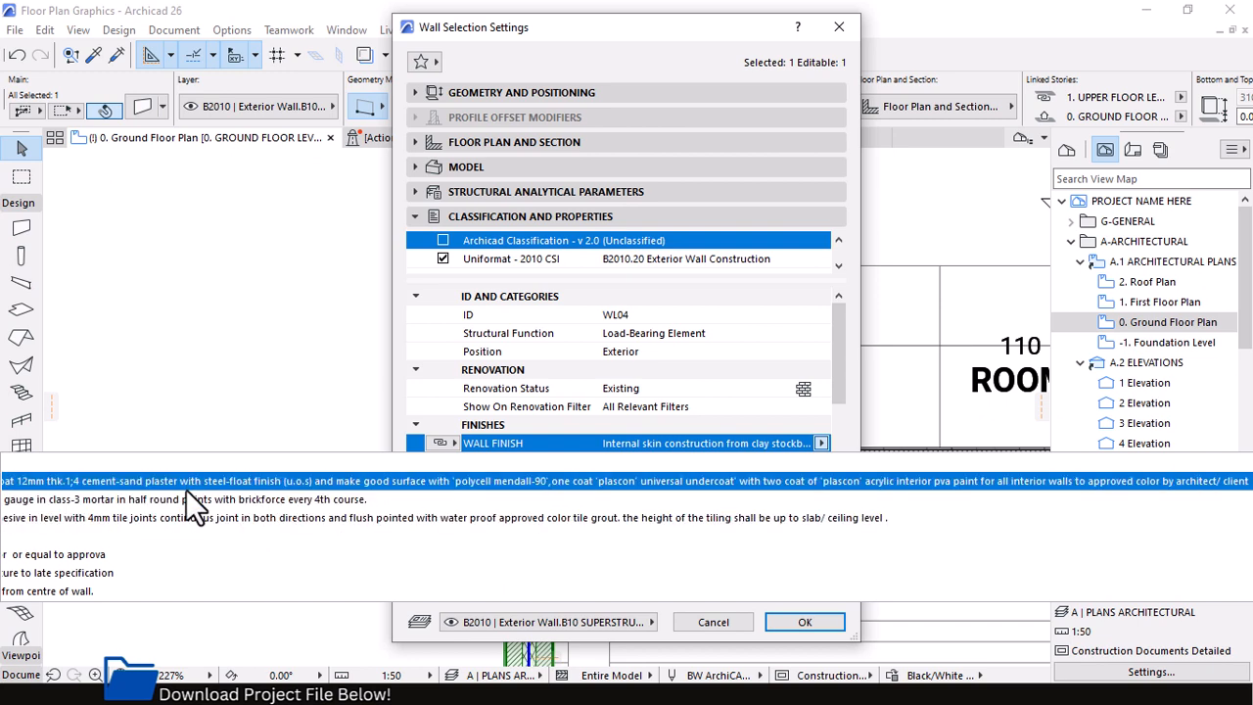
click(861, 421)
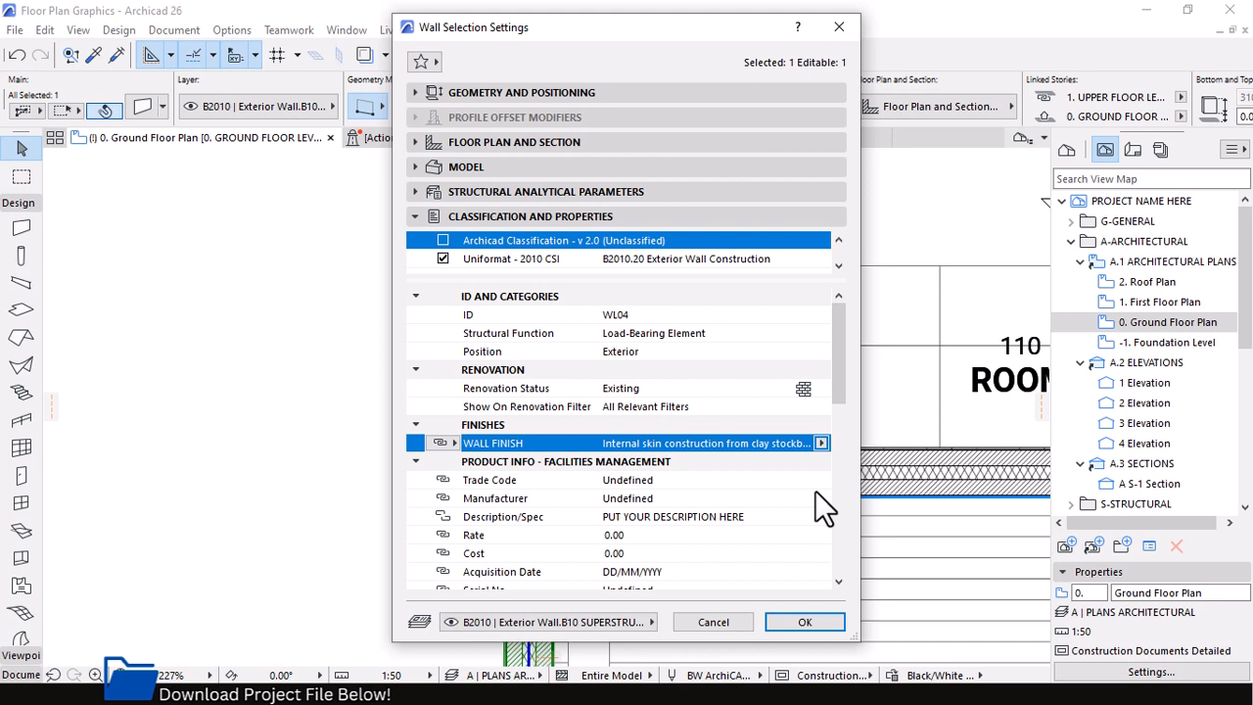
Check the Description/Spec entry again and read through the remaining product information properties of the exterior wall
scroll(704, 513, down, 1)
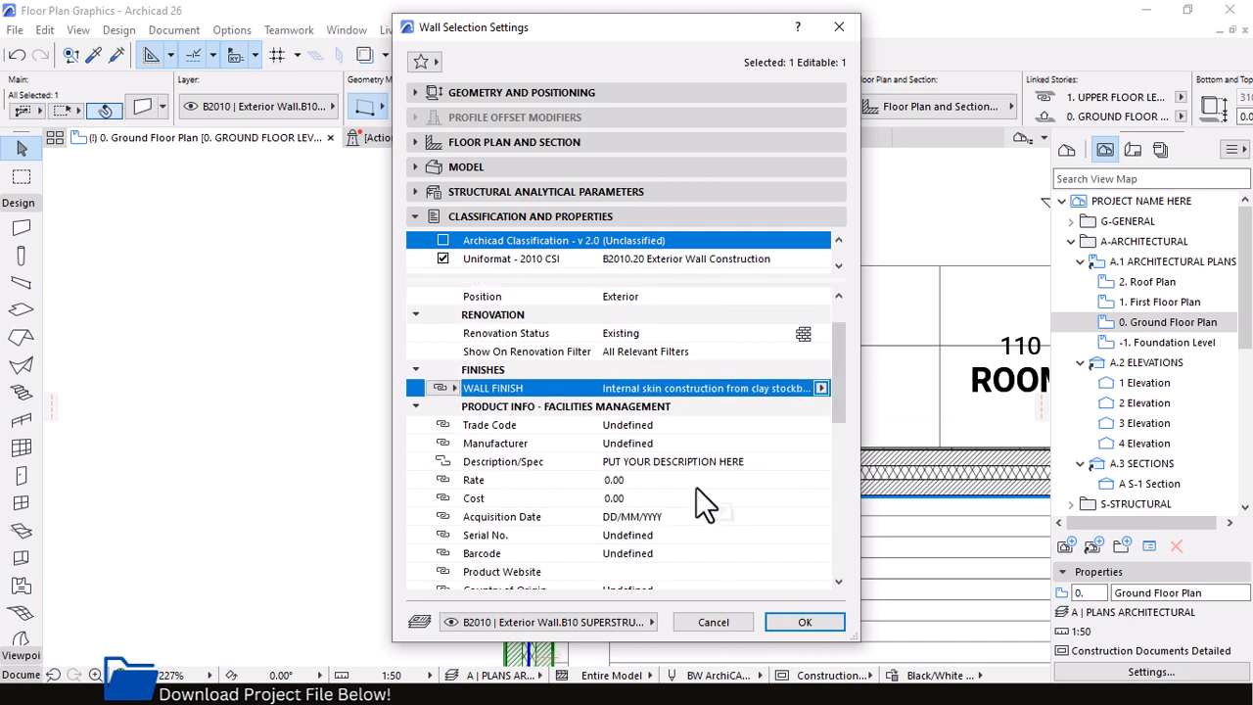
click(649, 469)
drag(749, 463, 577, 476)
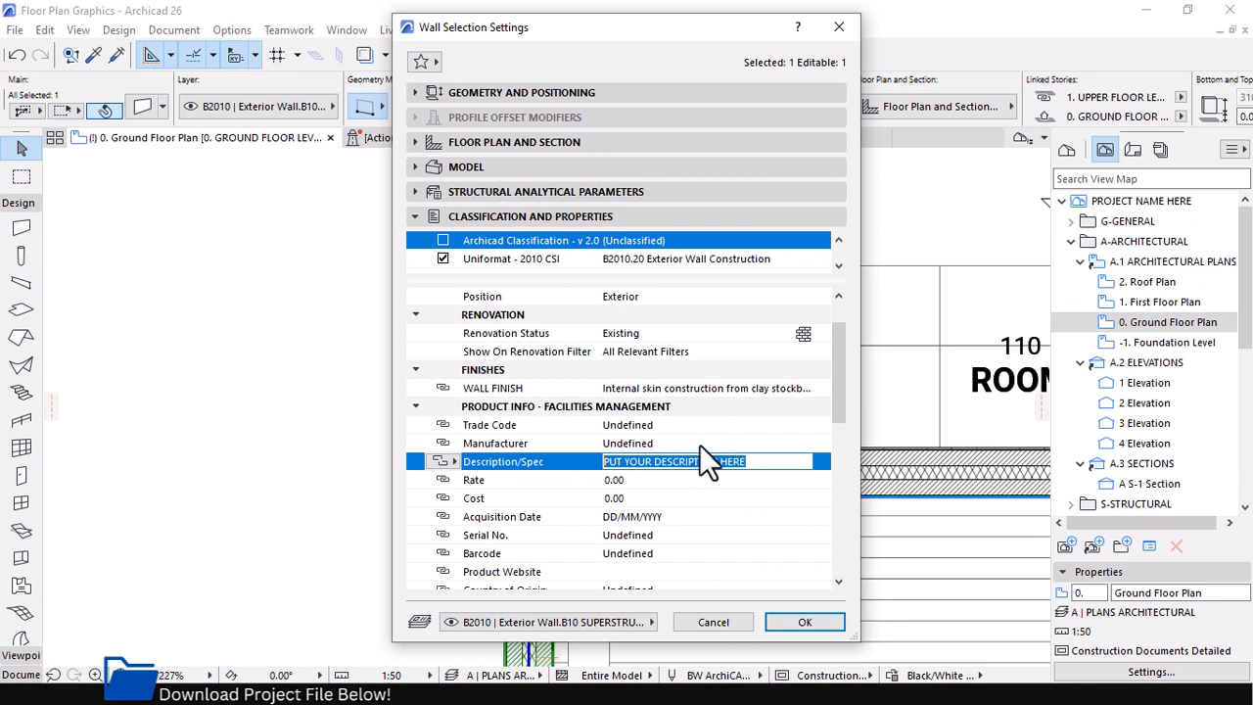
scroll(685, 445, down, 1)
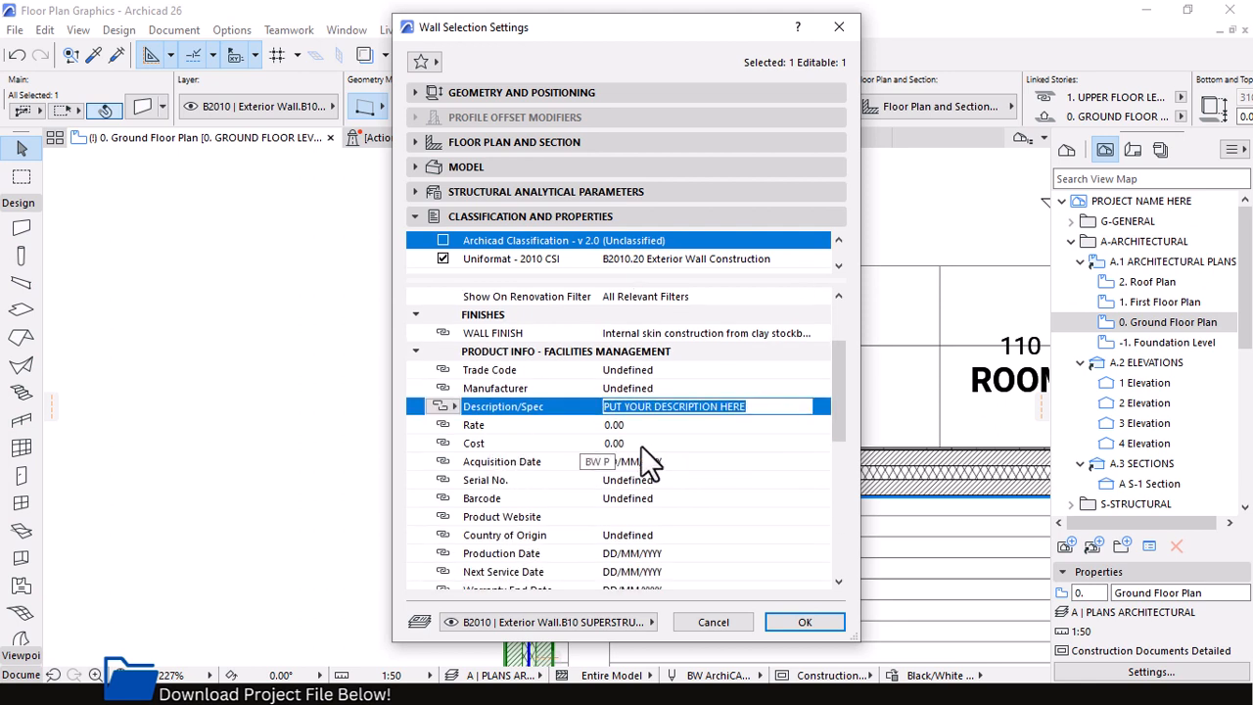
scroll(640, 445, down, 1)
scroll(636, 467, down, 2)
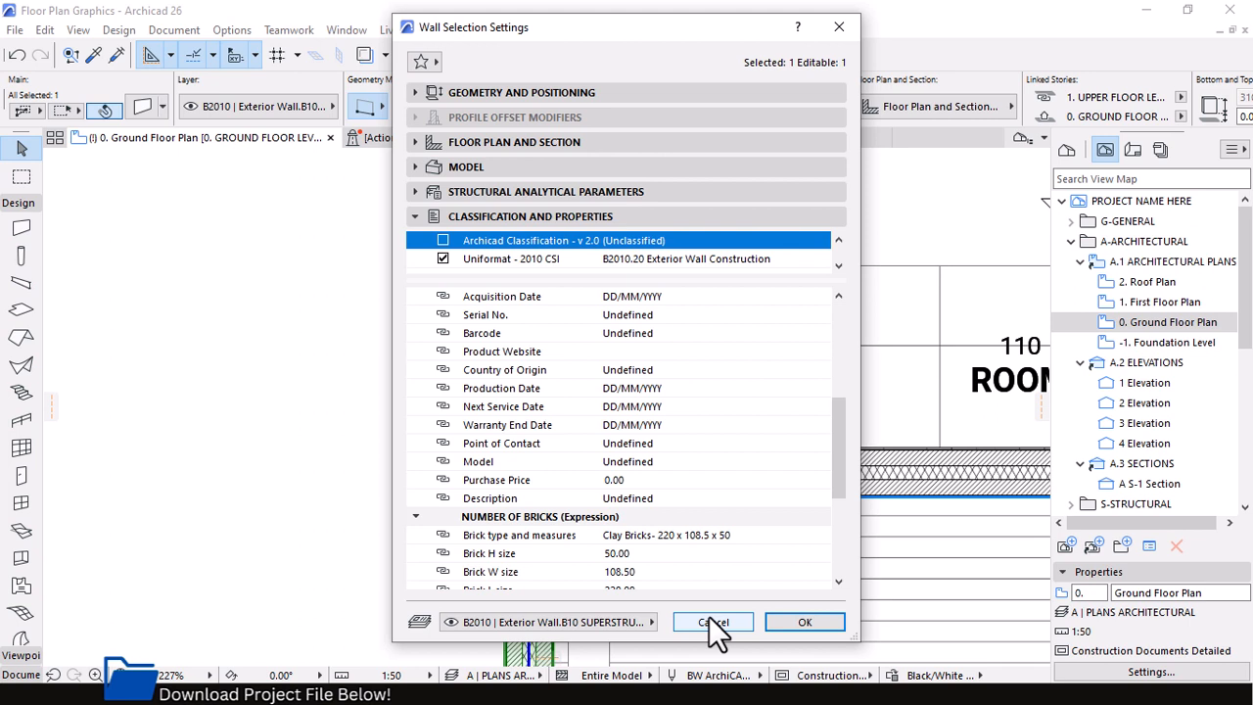
Enlarge the classifications list, inspect the choices for the wall's Uniformat - 2010 CSI classification, and leave the wall settings without changes
drag(573, 281, 573, 431)
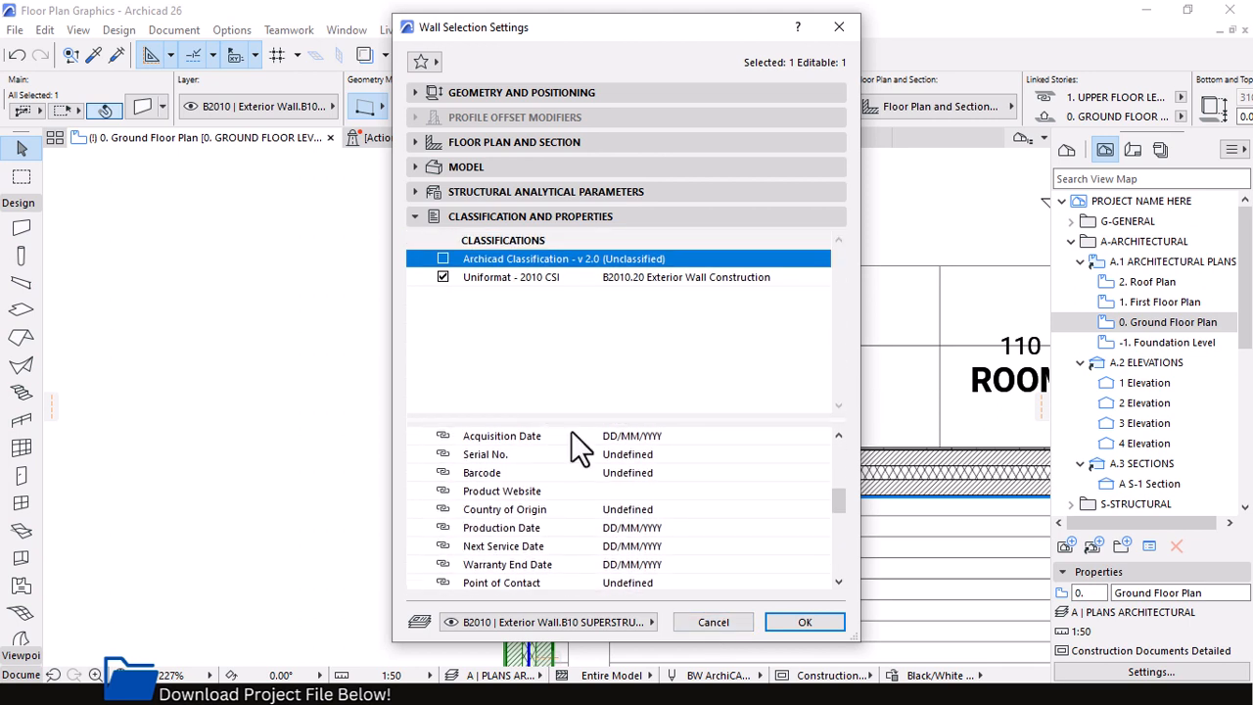
click(538, 279)
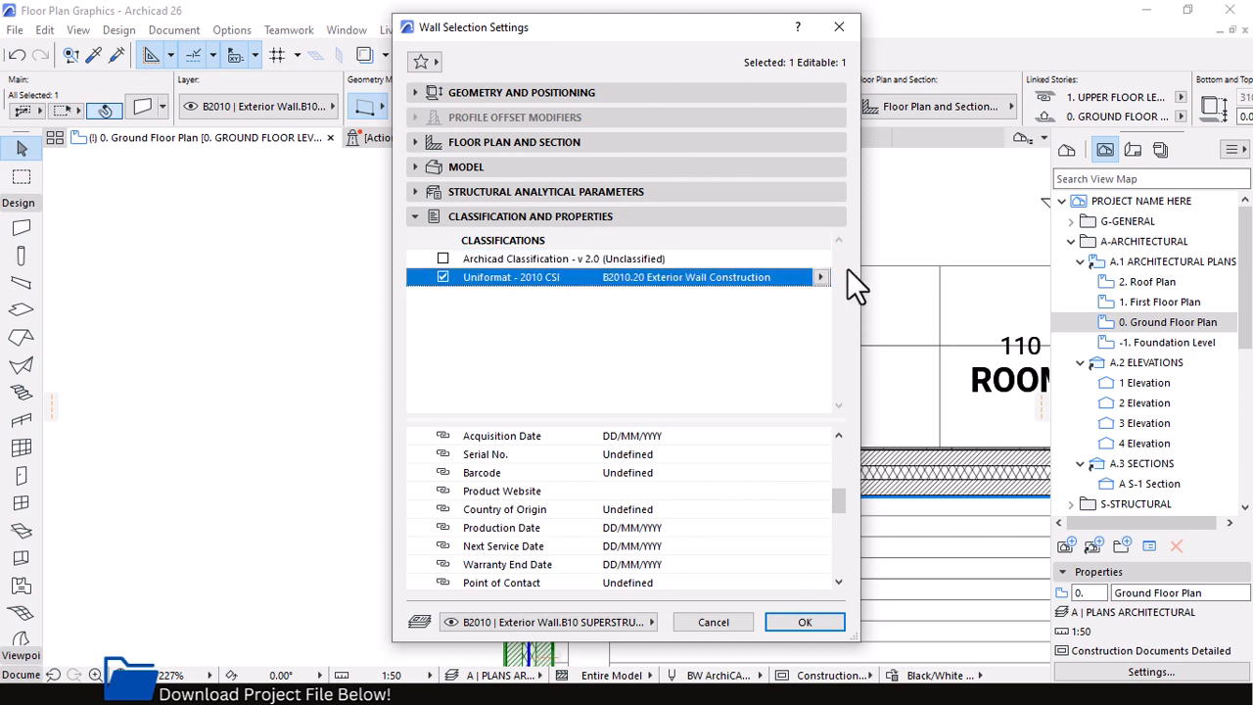
click(821, 278)
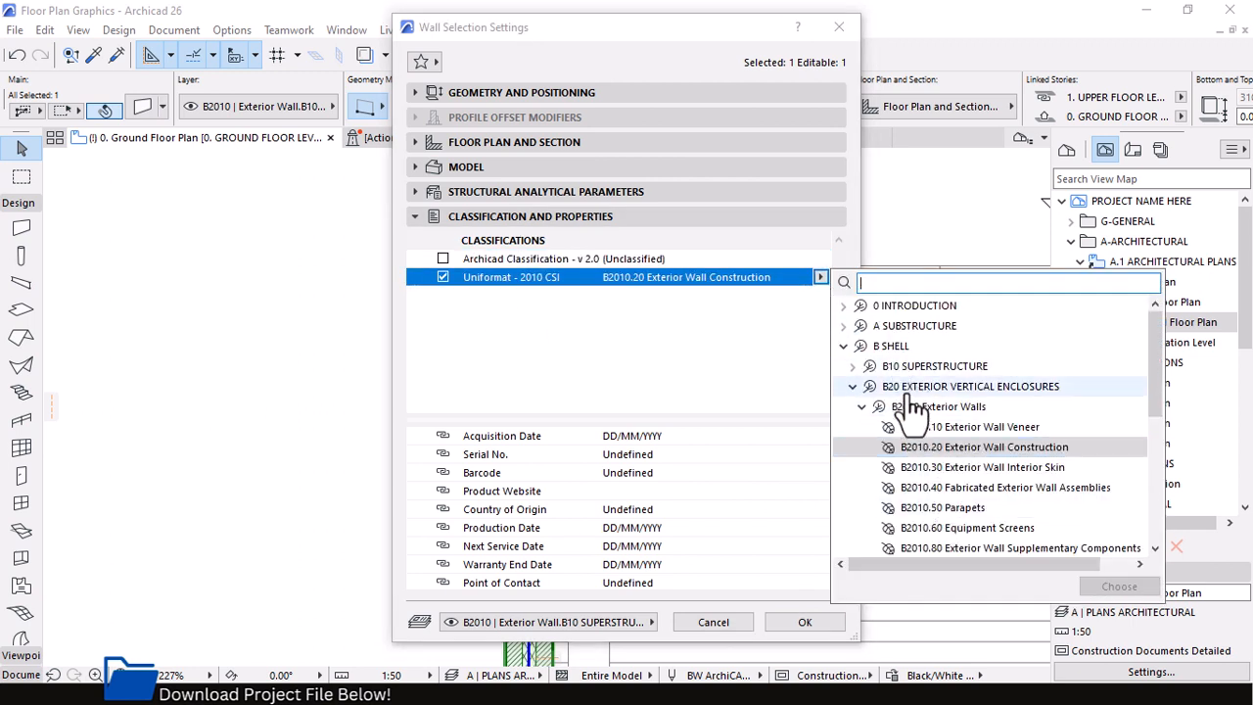
click(824, 30)
click(824, 30)
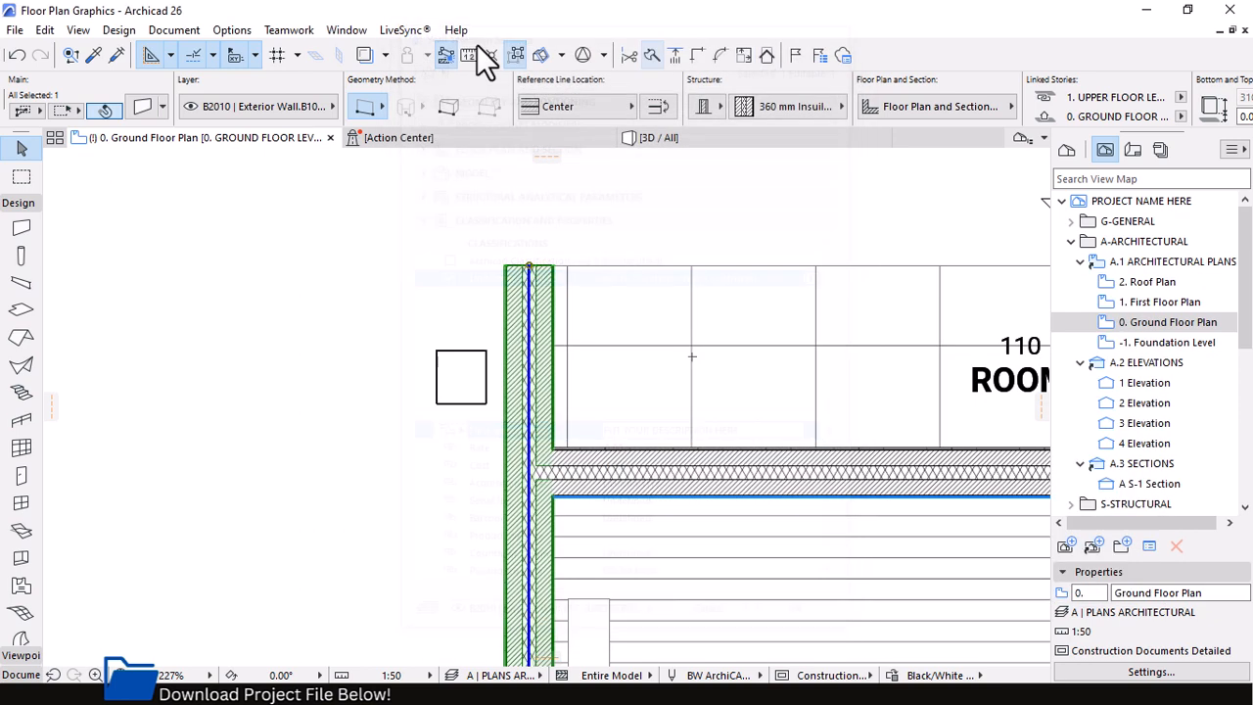
Open the Classification Manager in an enlarged window and look at the main branches of Archicad Classification - v 2.0
click(233, 31)
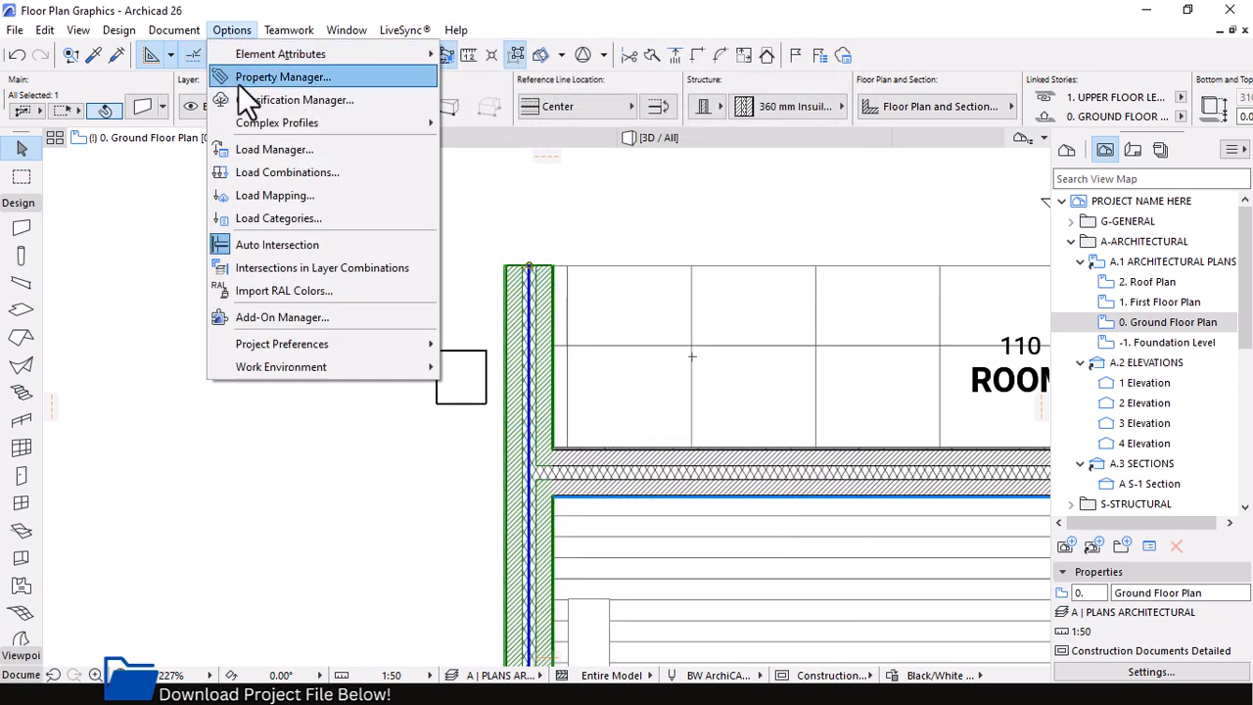
click(303, 102)
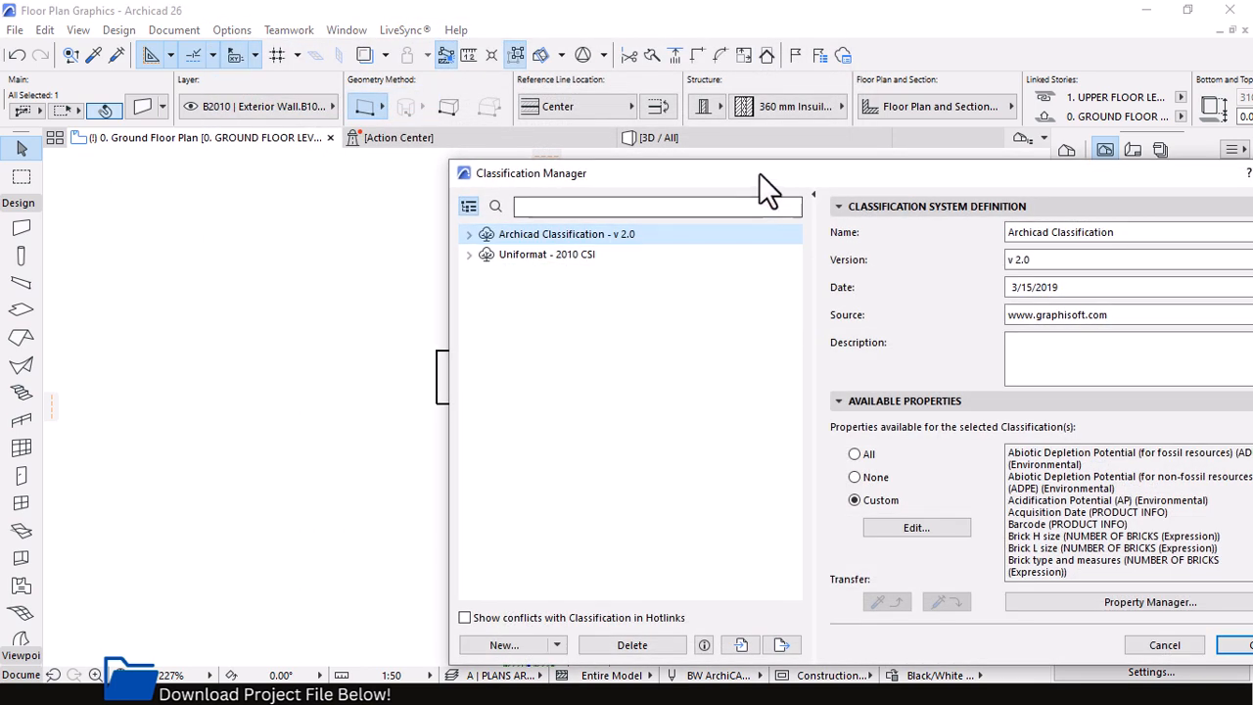
drag(759, 173, 475, 42)
drag(671, 534, 655, 662)
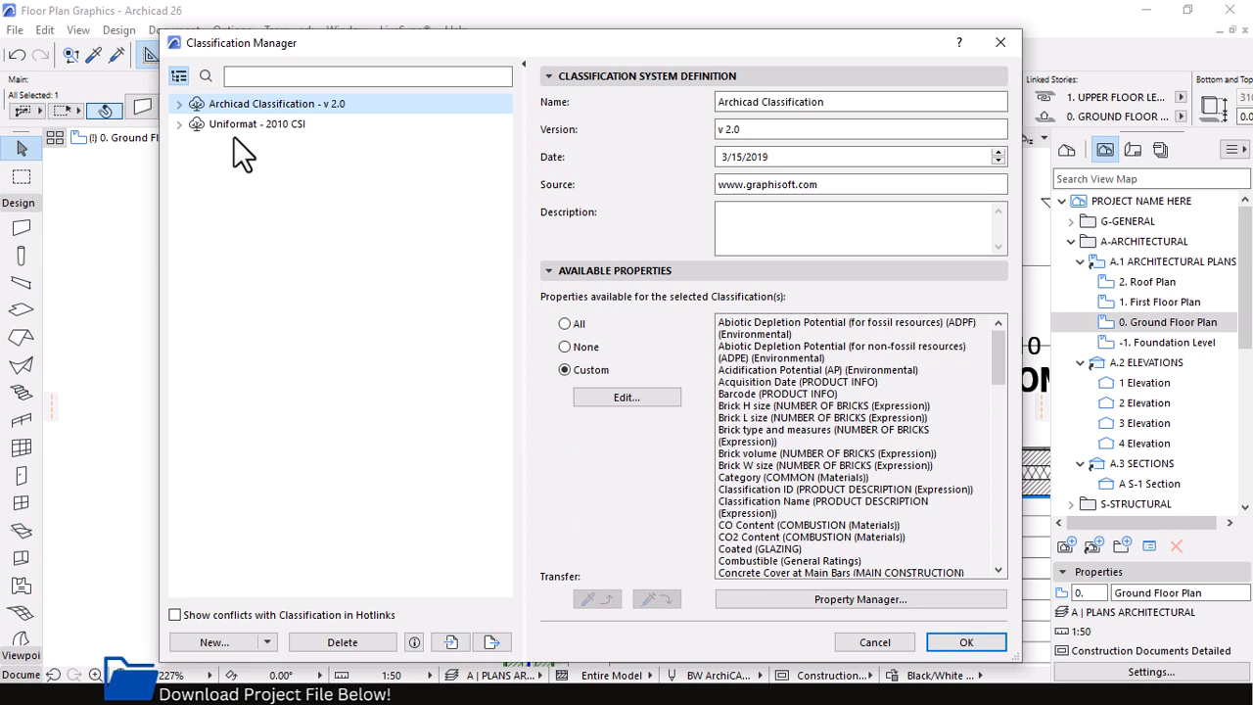
click(179, 103)
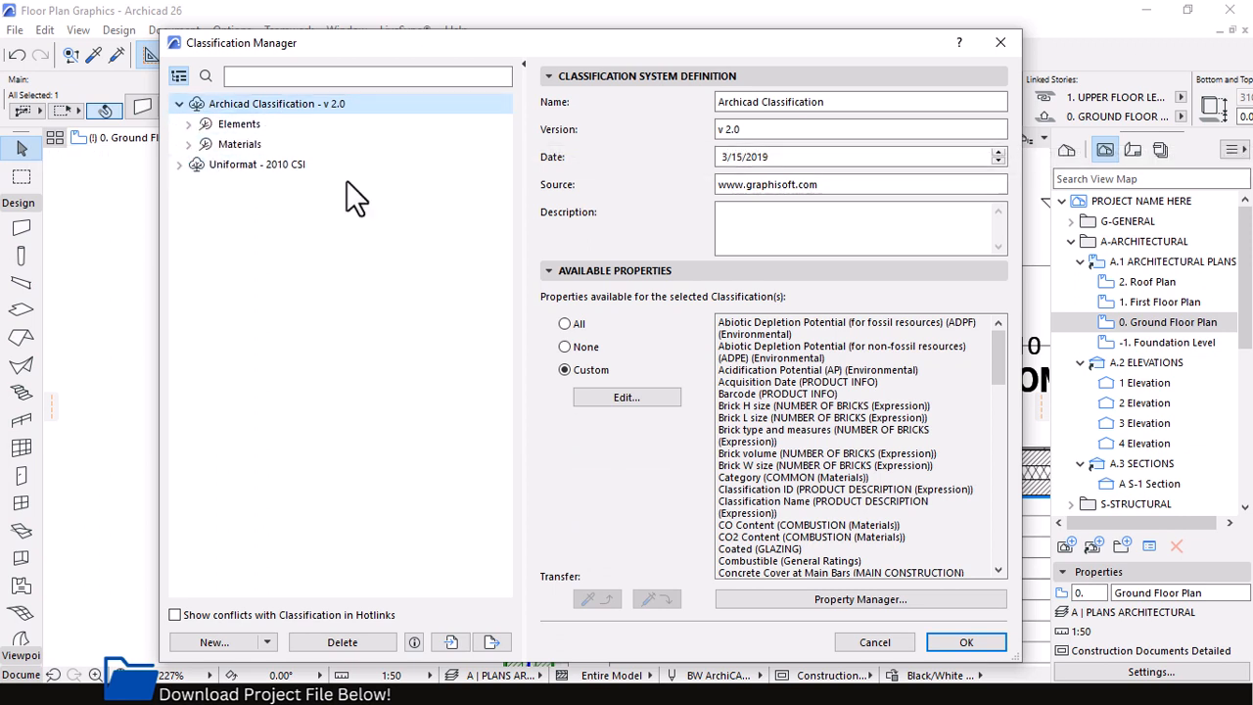
click(179, 104)
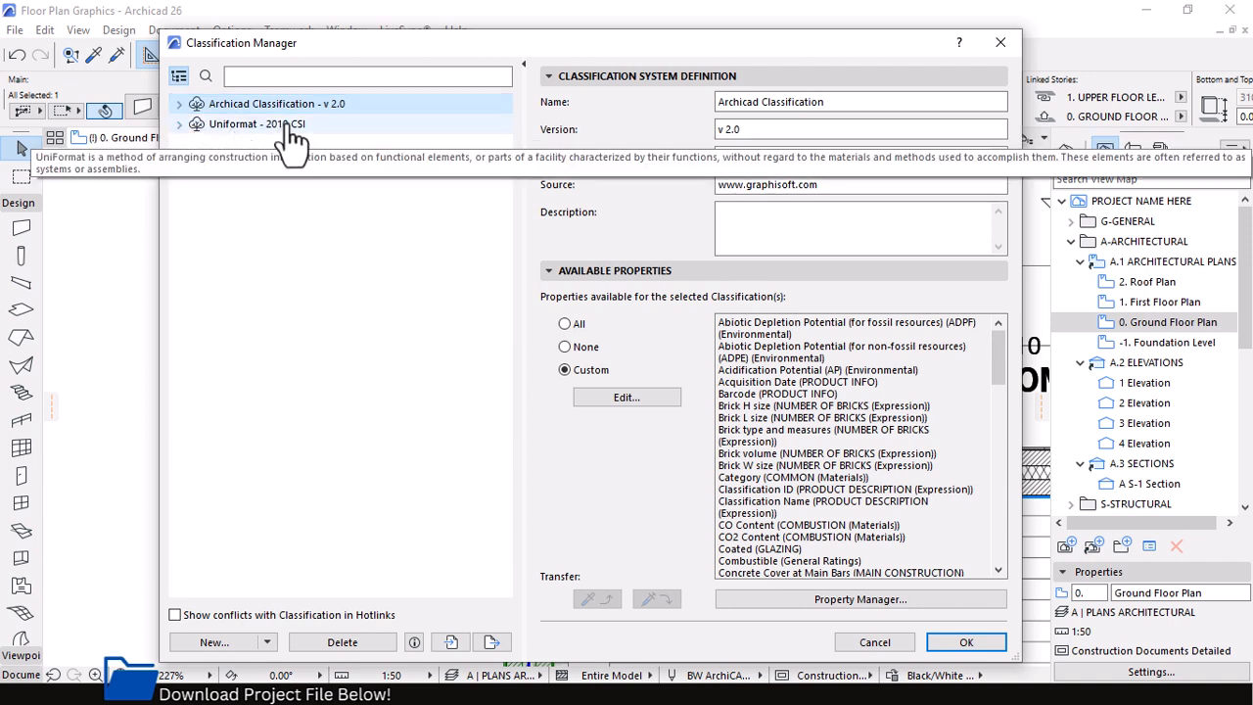
Browse Uniformat - 2010 CSI through B SHELL and B10 SUPERSTRUCTURE, and examine the subitems and available properties of B1010 Floor Construction
click(179, 125)
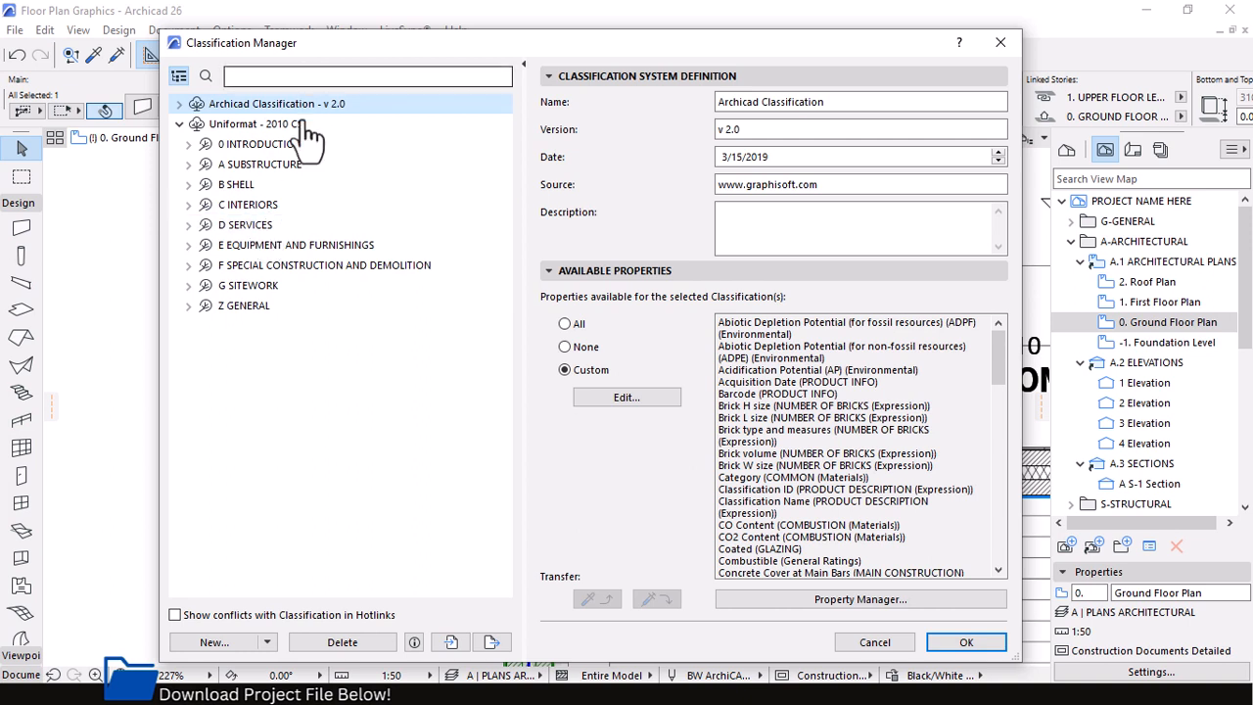
click(189, 185)
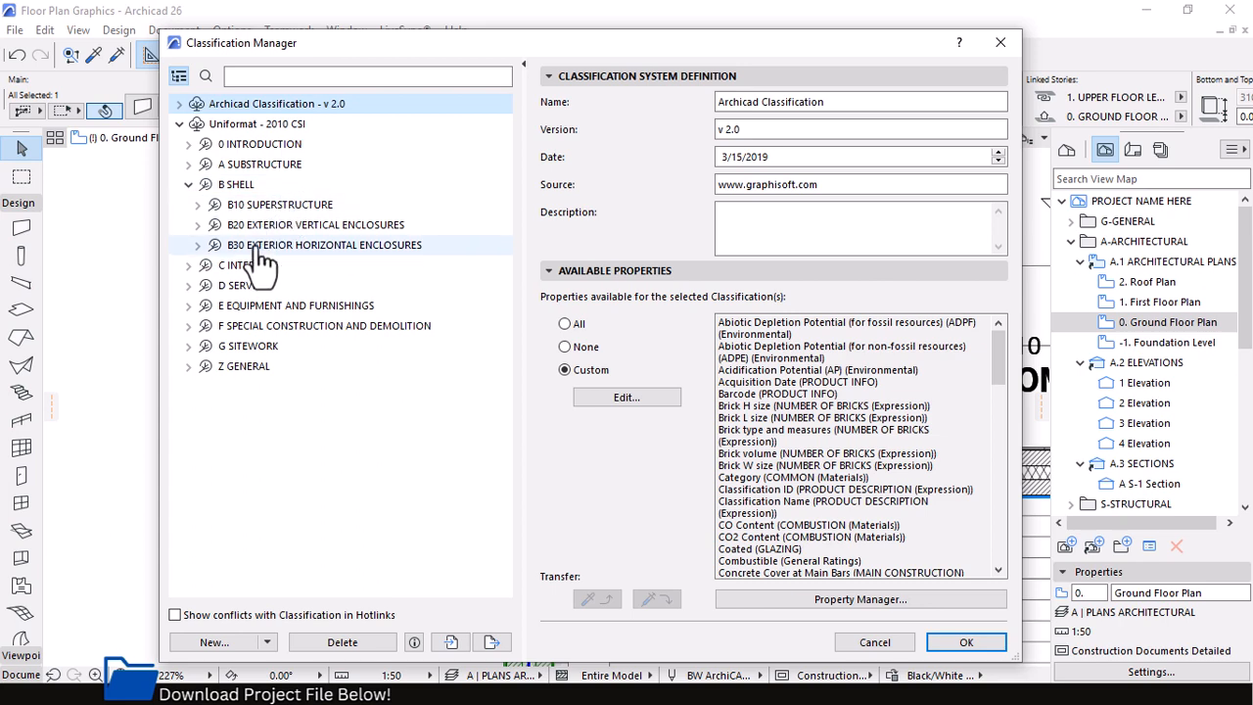
click(198, 204)
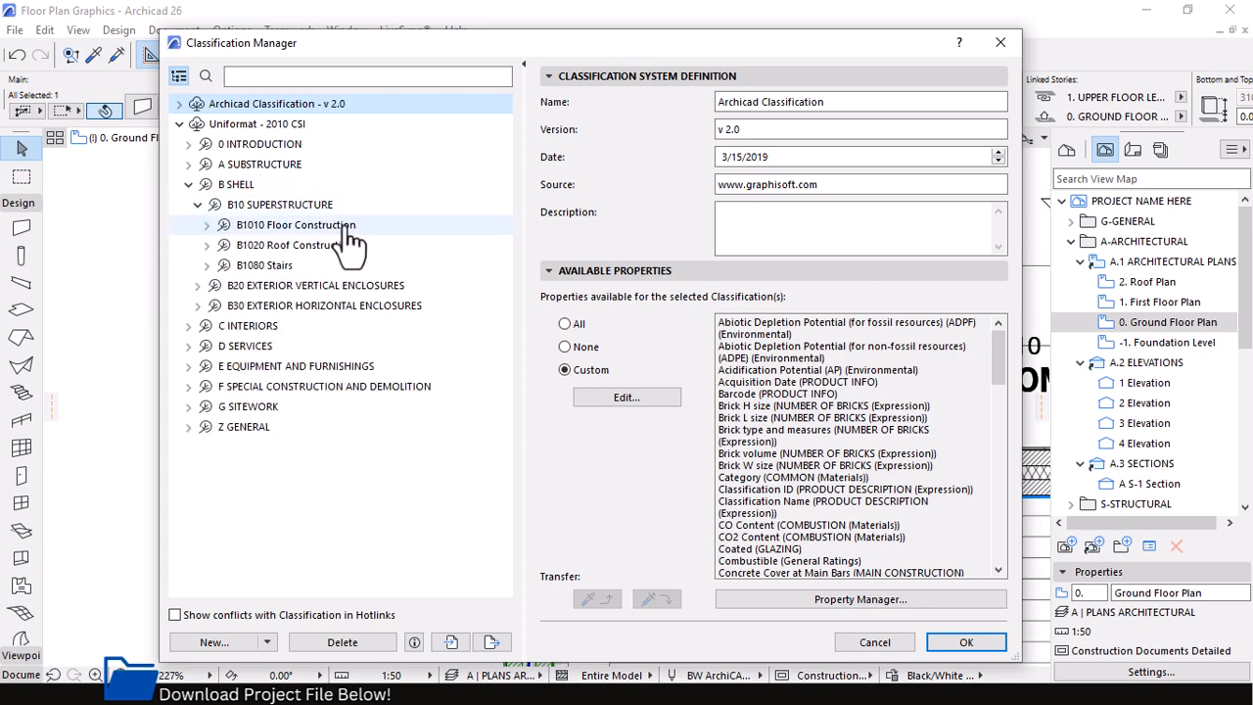
click(260, 225)
click(206, 225)
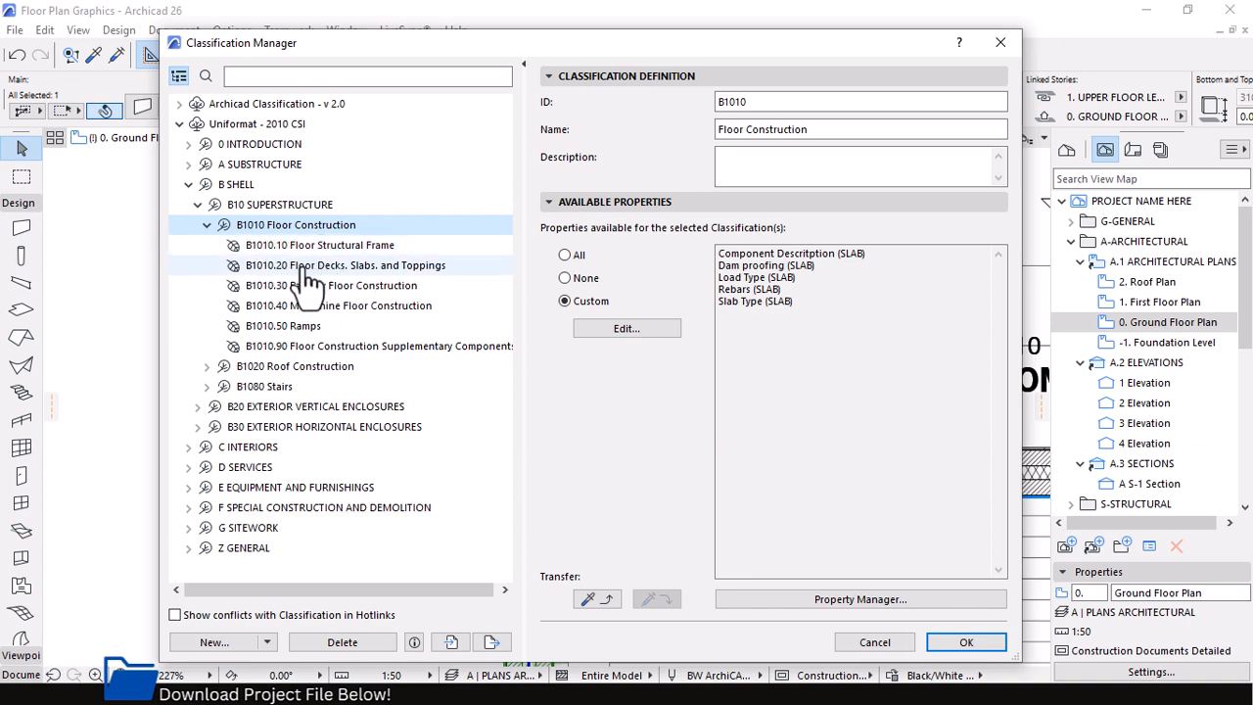
click(206, 225)
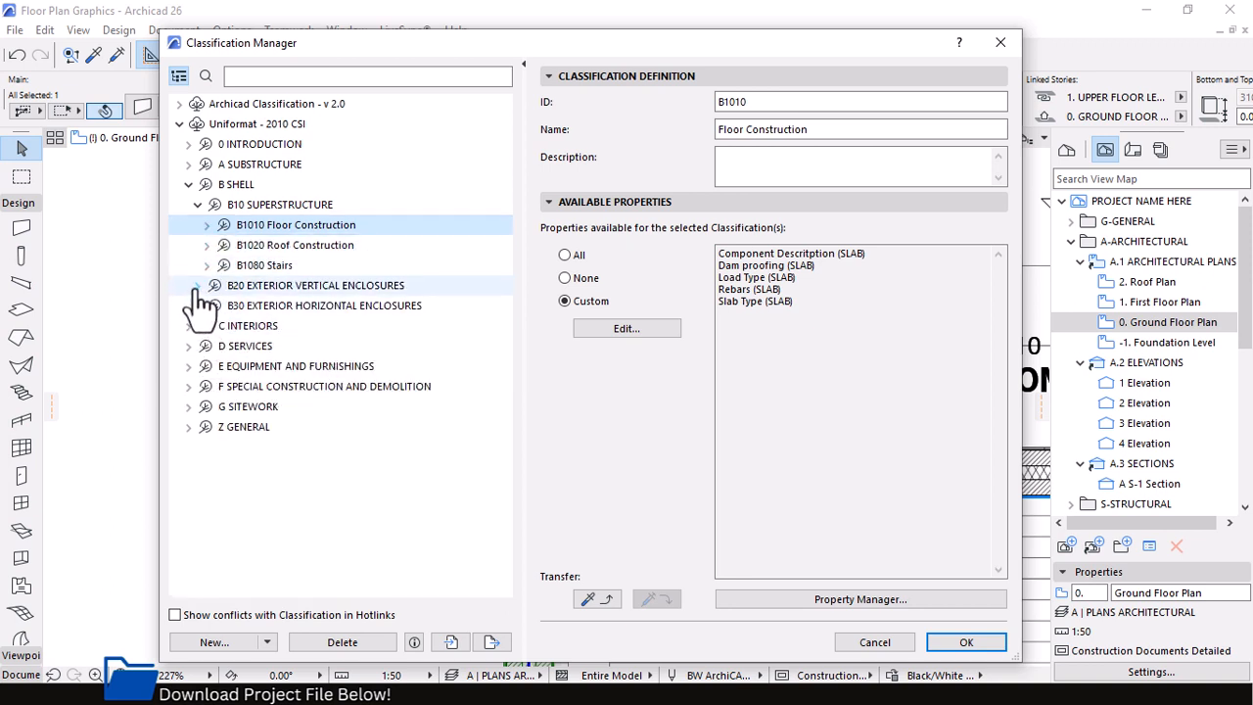
Find B2010.10 Exterior Wall Veneer within B20 EXTERIOR VERTICAL ENCLOSURES and inspect its available properties
click(197, 285)
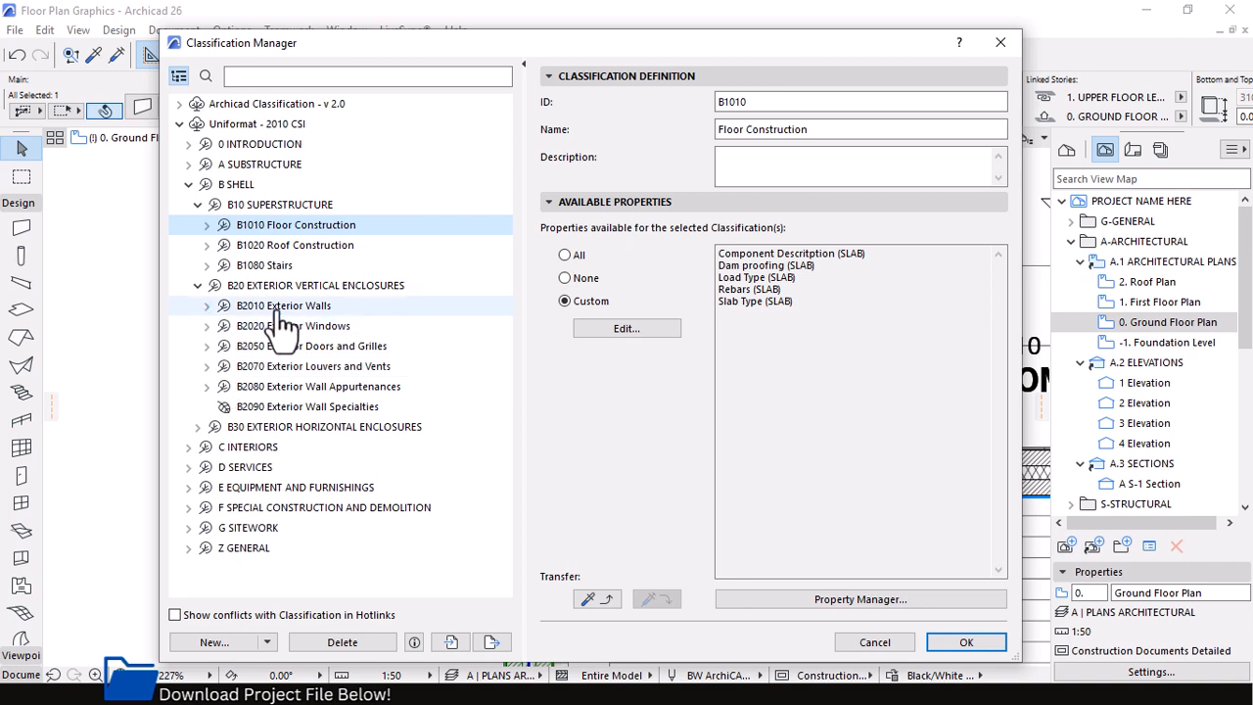
click(206, 306)
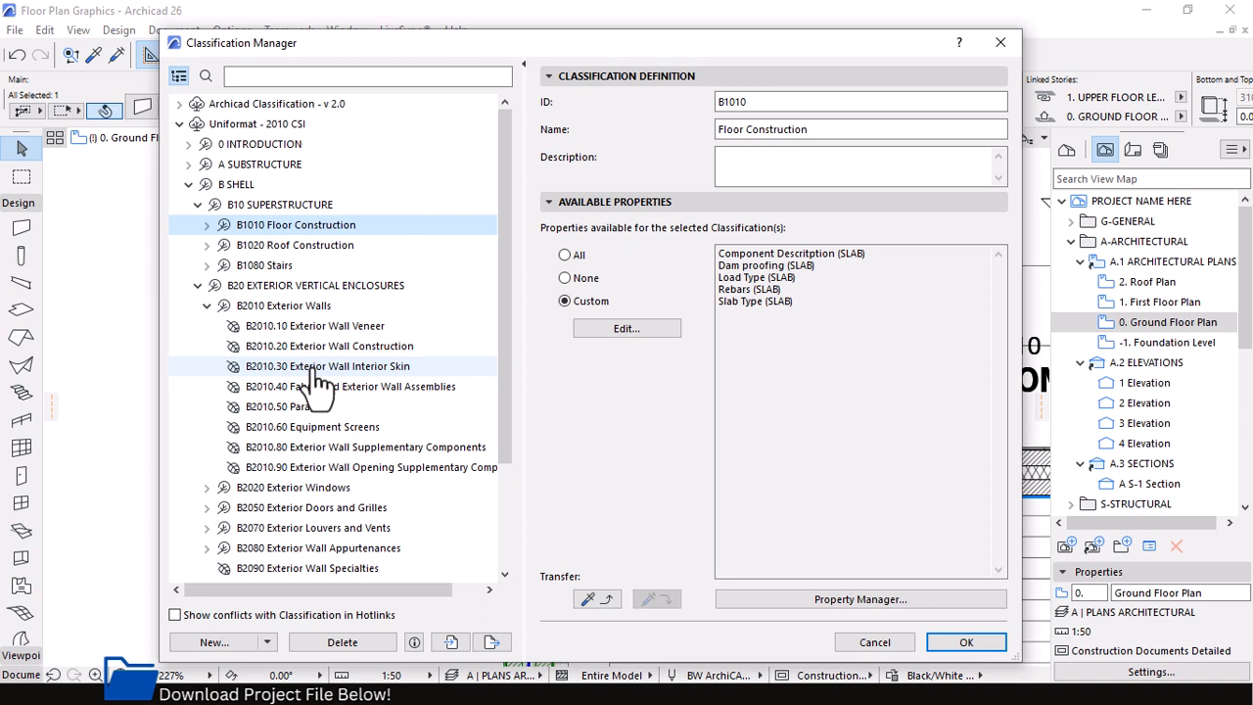
click(293, 328)
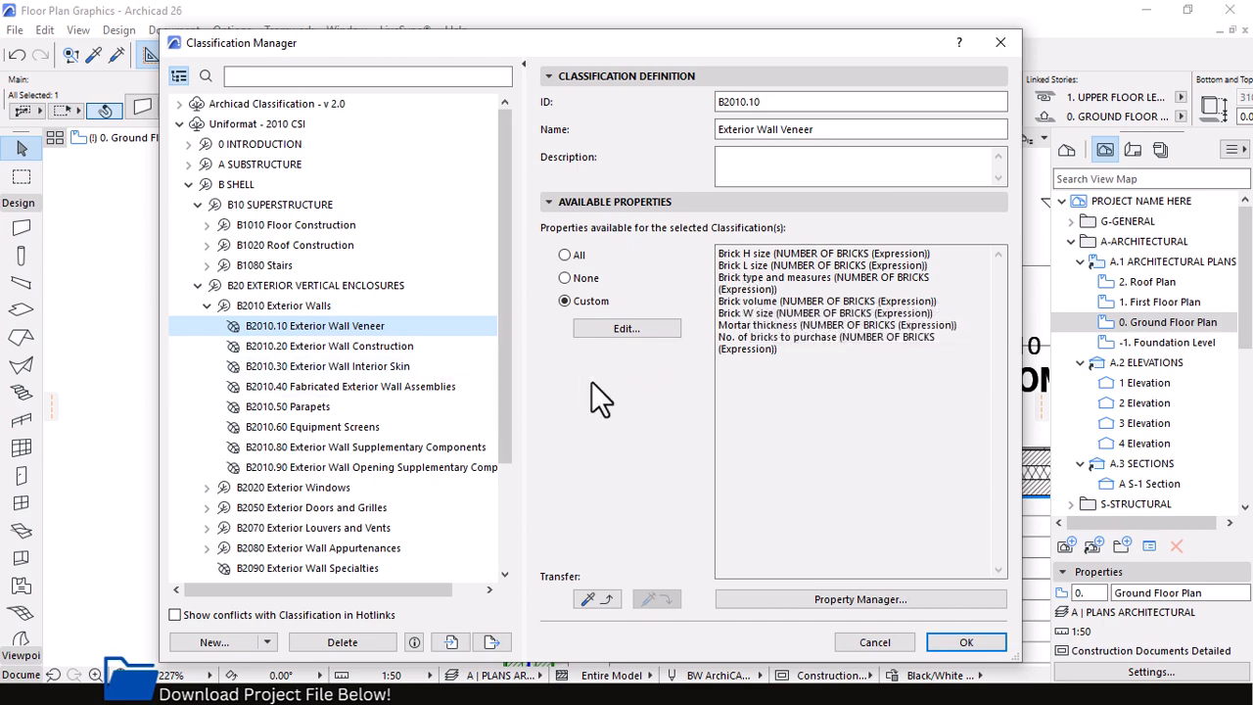
Try making all properties available for Exterior Wall Veneer, restore the custom selection, and close the Classification Manager
click(565, 256)
mouse_move(995, 273)
mouse_down()
mouse_move(1007, 556)
mouse_move(982, 381)
mouse_move(990, 267)
mouse_up()
scroll(780, 443, down, 1)
scroll(780, 444, down, 7)
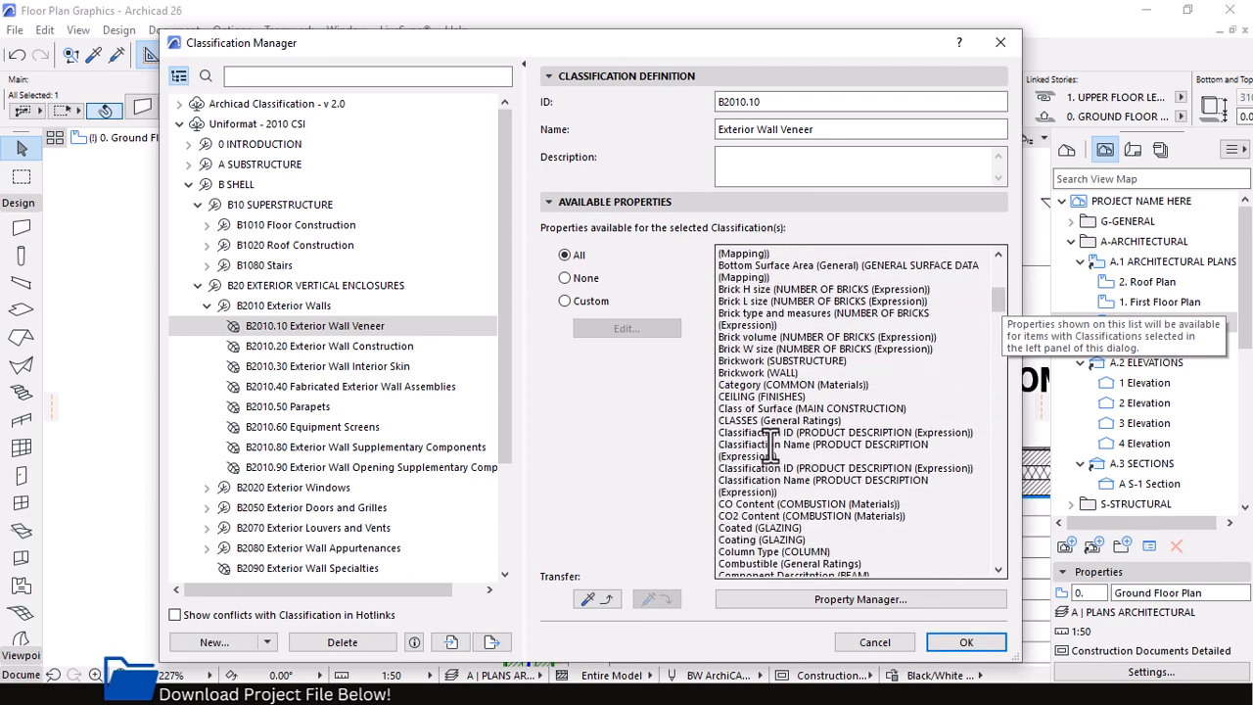
click(565, 301)
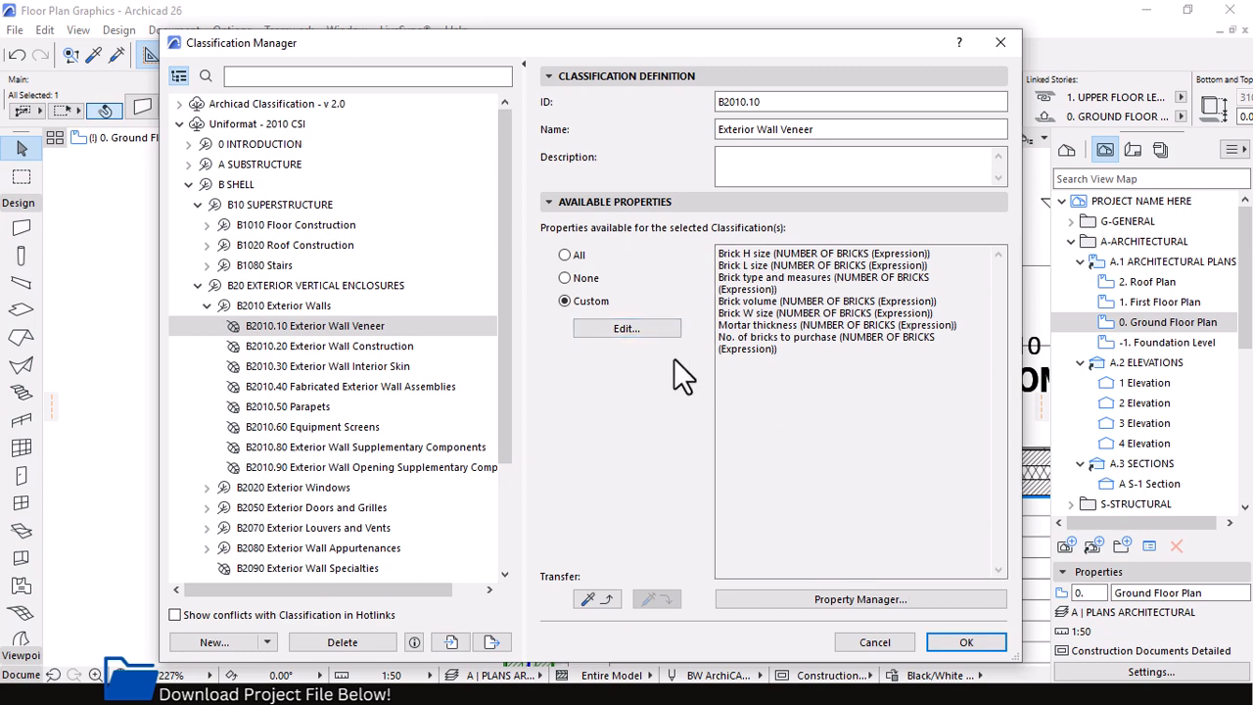
click(1000, 42)
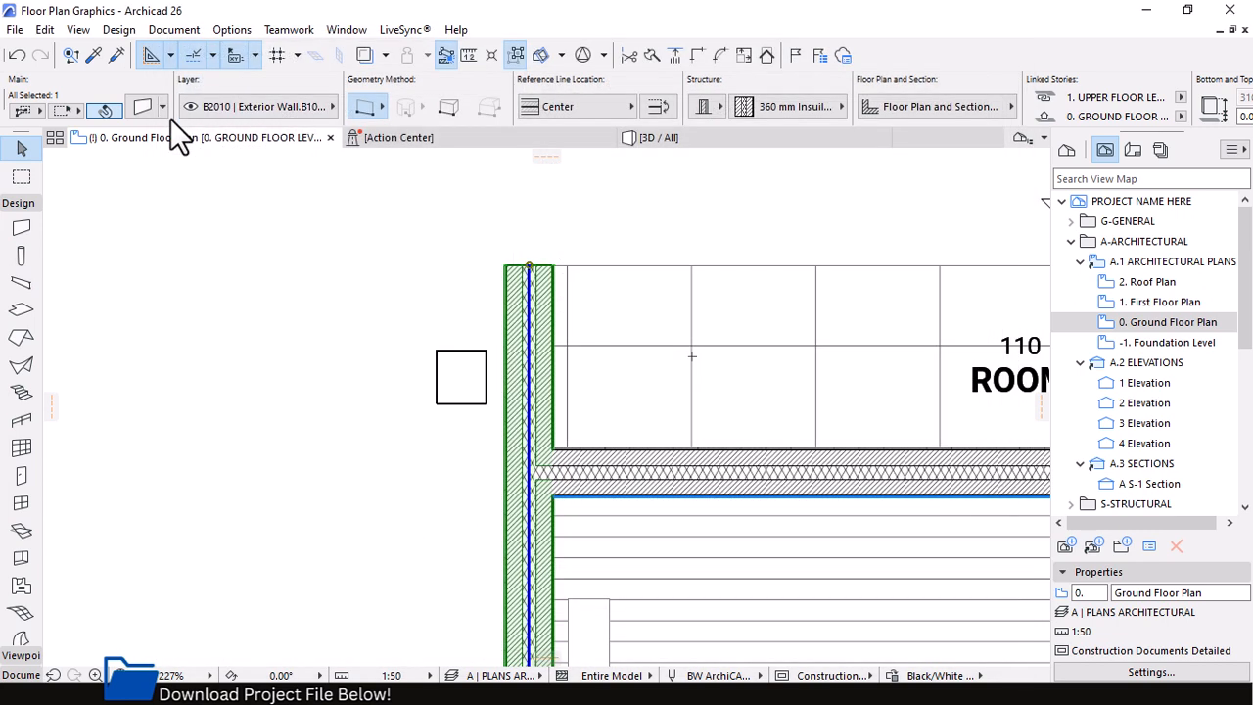
Examine the PRODUCT INFO group and its Description/Spec definition in the Property Manager, leaving without changes
click(232, 30)
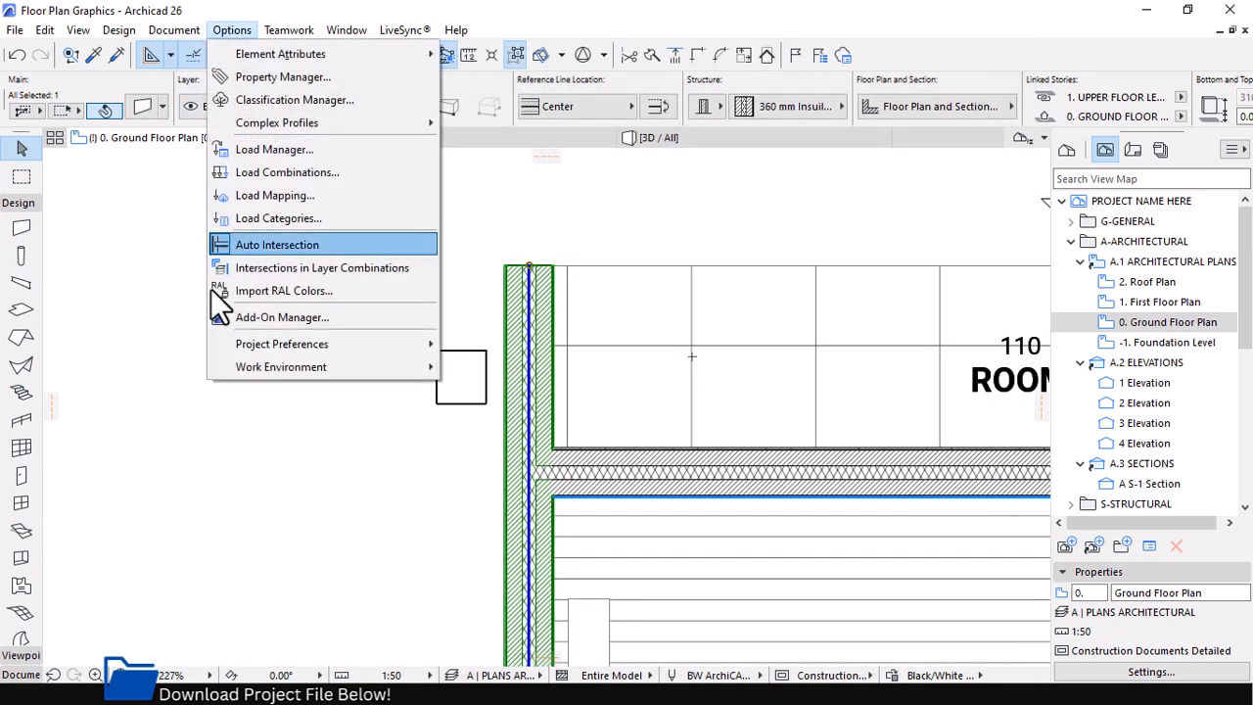
click(293, 77)
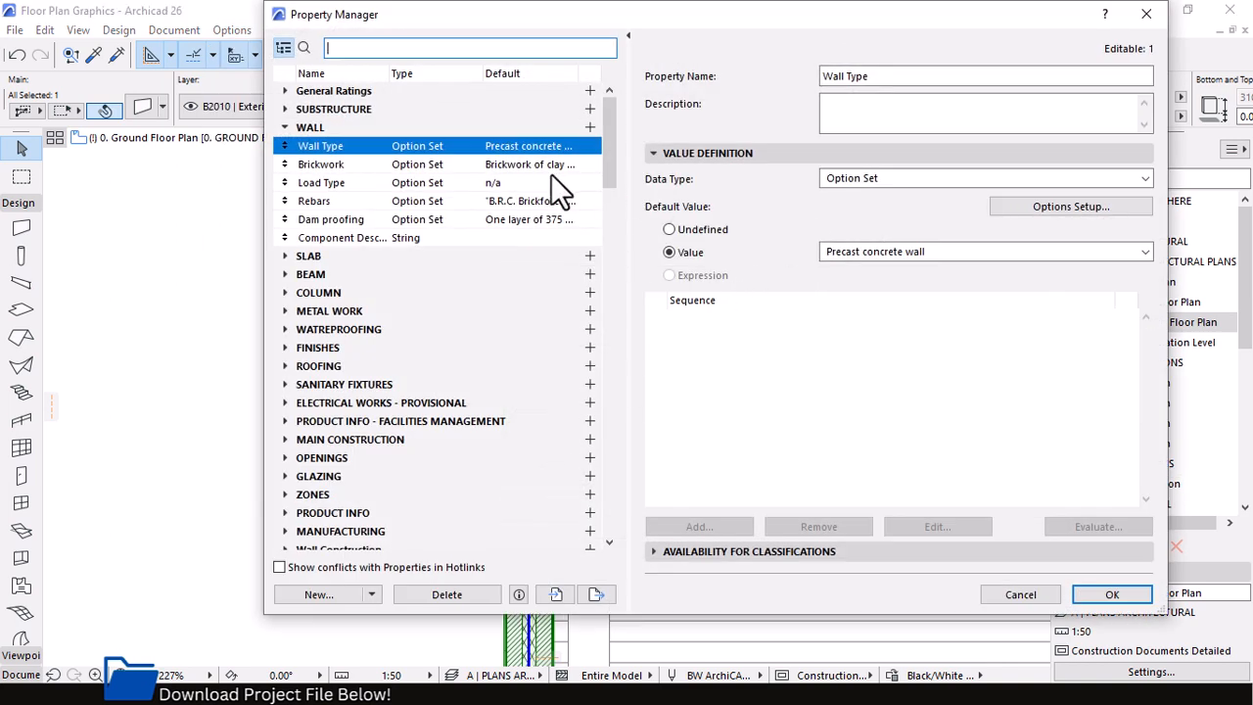
click(285, 126)
click(285, 125)
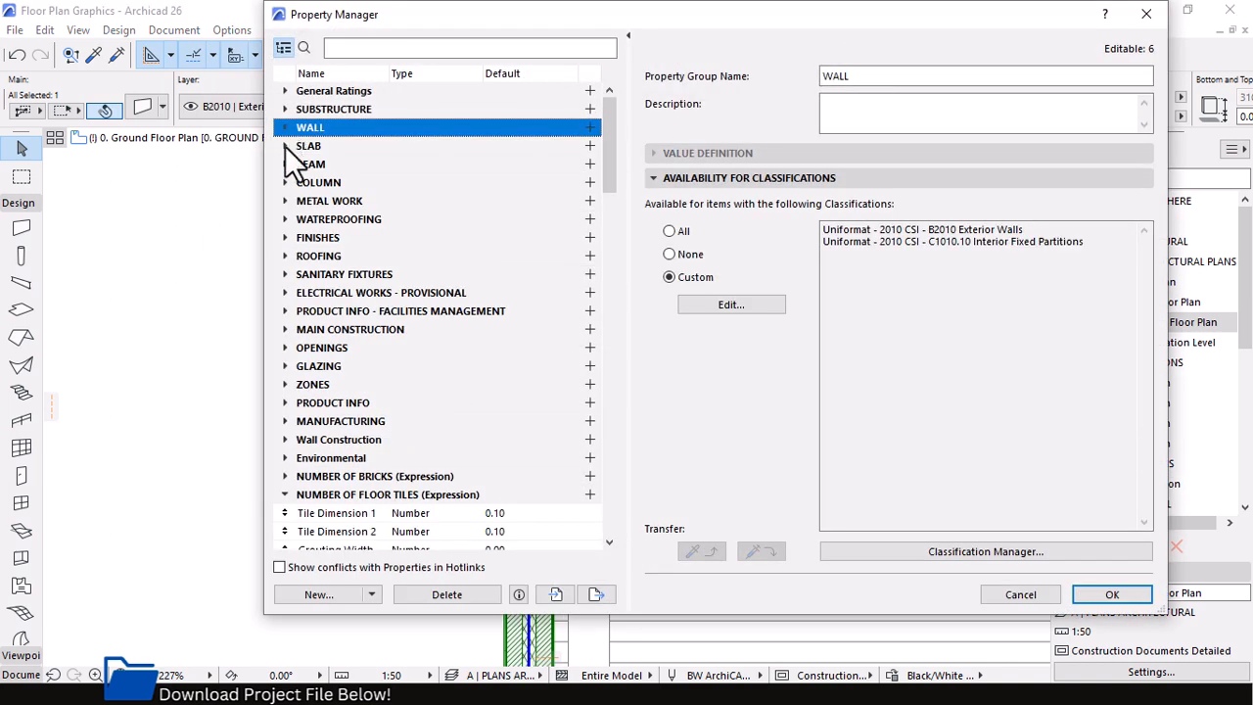
click(283, 402)
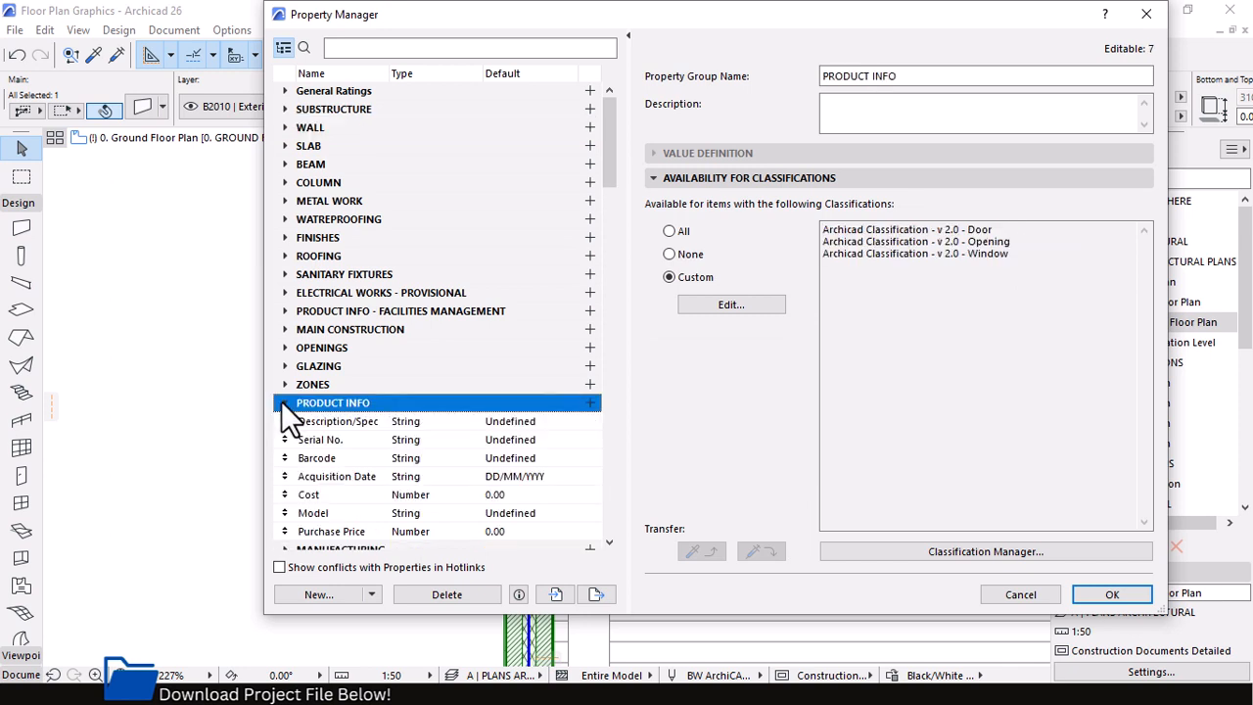
scroll(372, 416, down, 3)
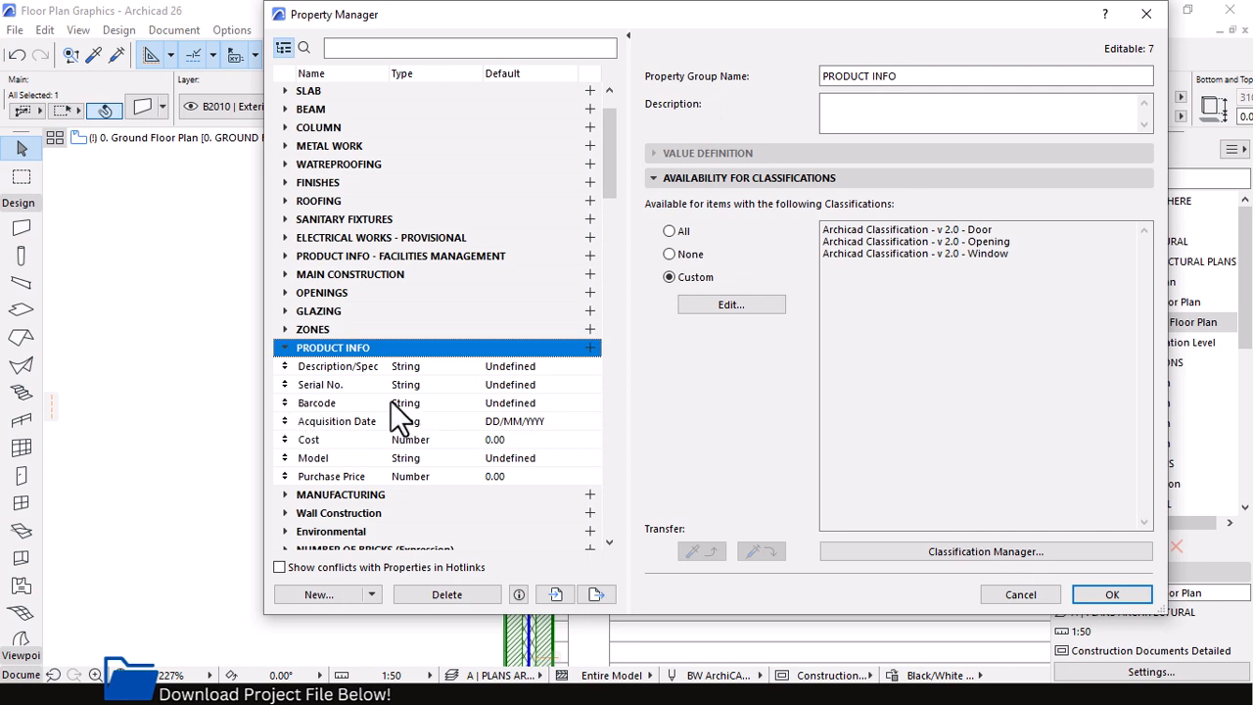
click(392, 369)
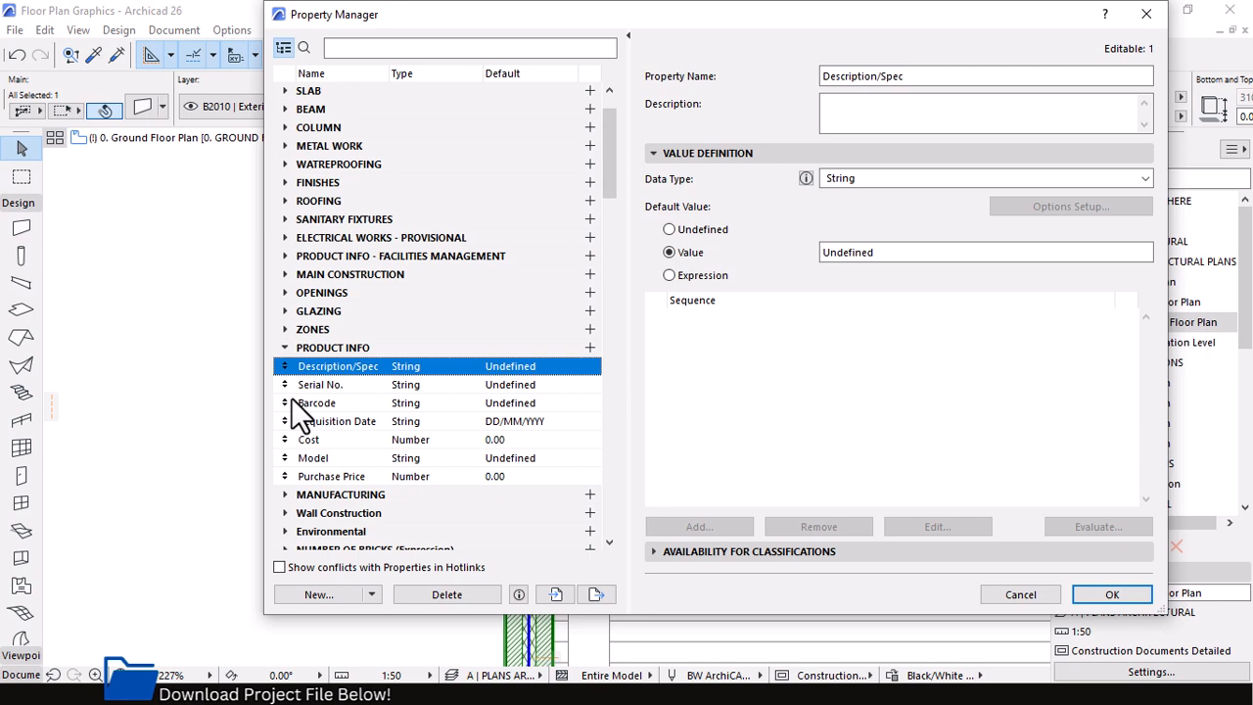
click(1019, 594)
Make the whole PRODUCT INFO property group available for the B2010.10 Exterior Wall Veneer classification and save the classification changes
click(241, 37)
click(288, 100)
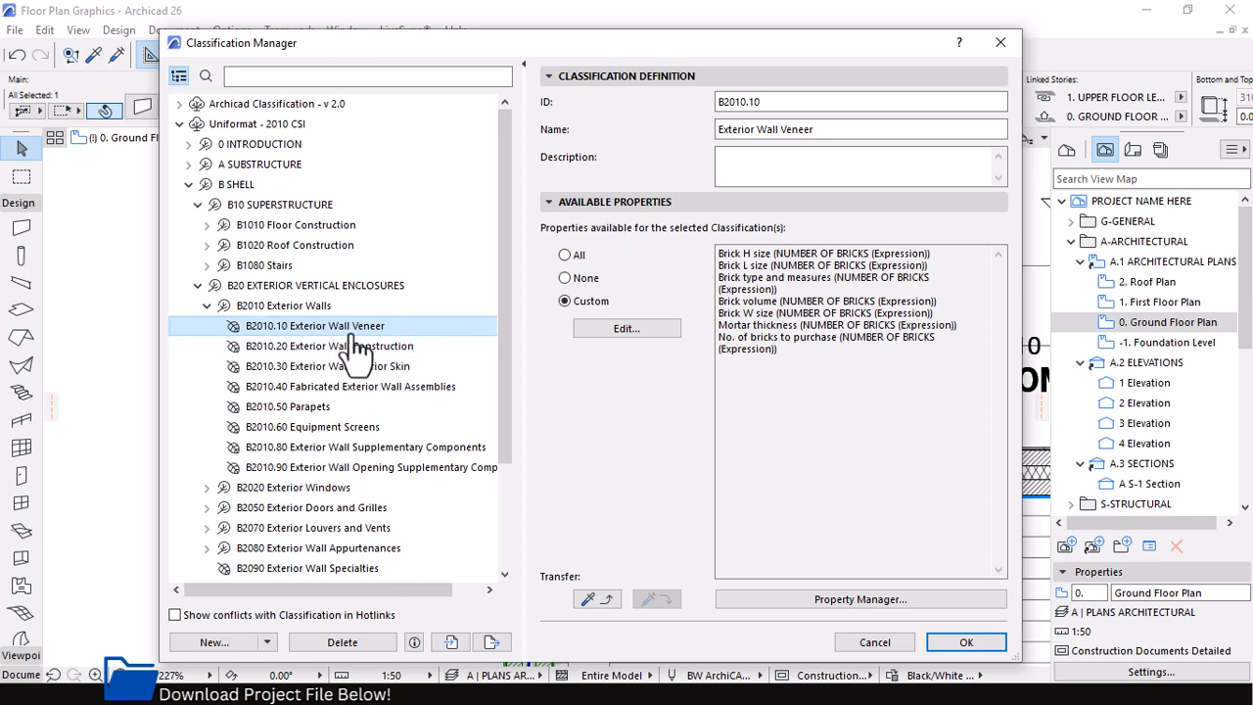
click(656, 331)
scroll(609, 378, down, 3)
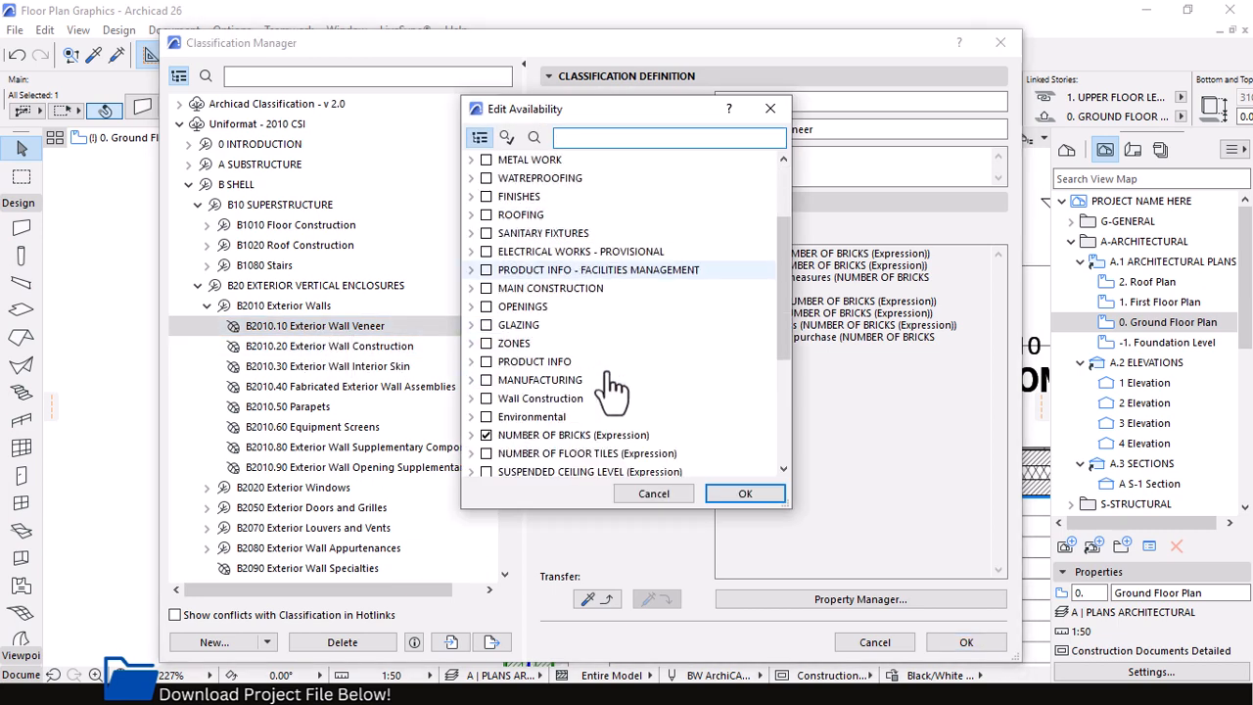
click(472, 307)
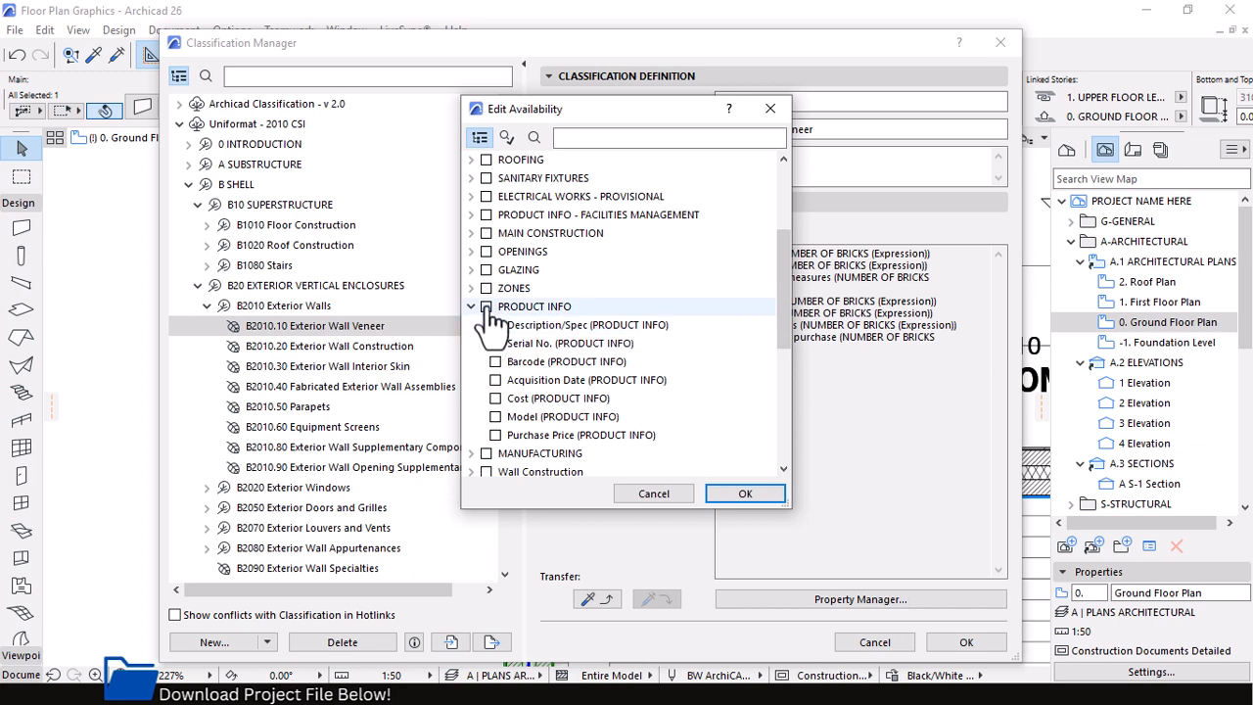
click(486, 307)
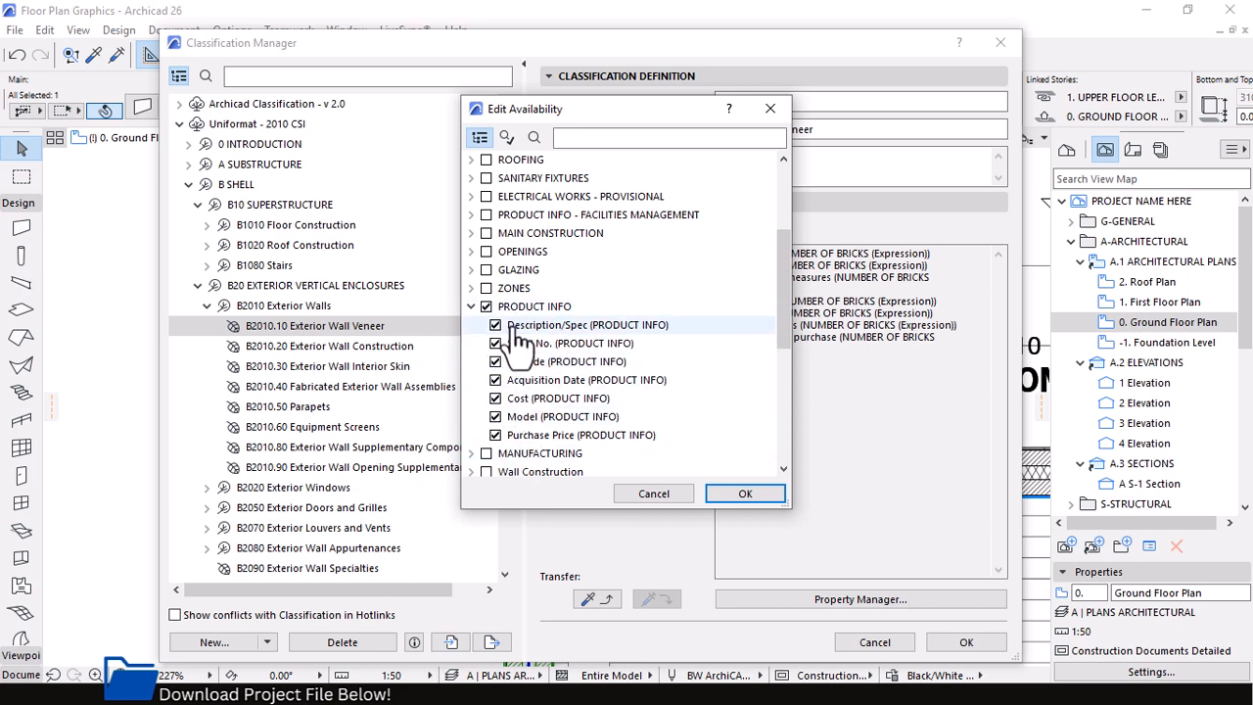
click(738, 492)
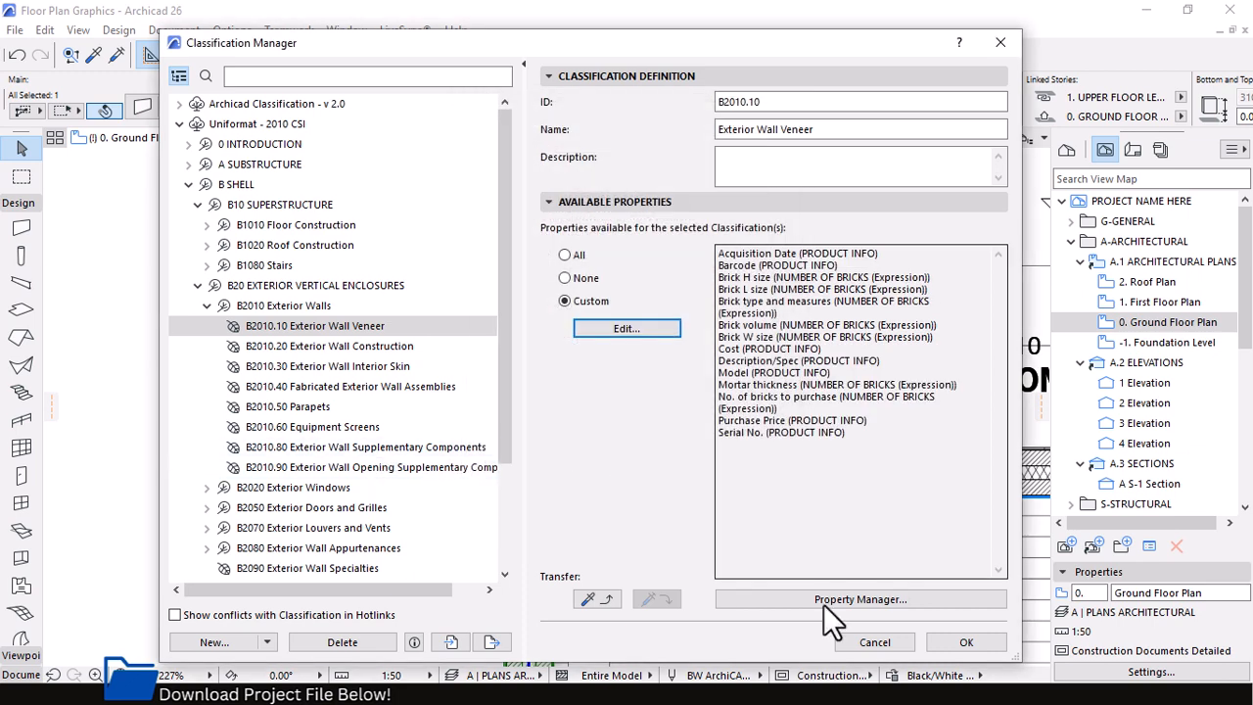
click(963, 642)
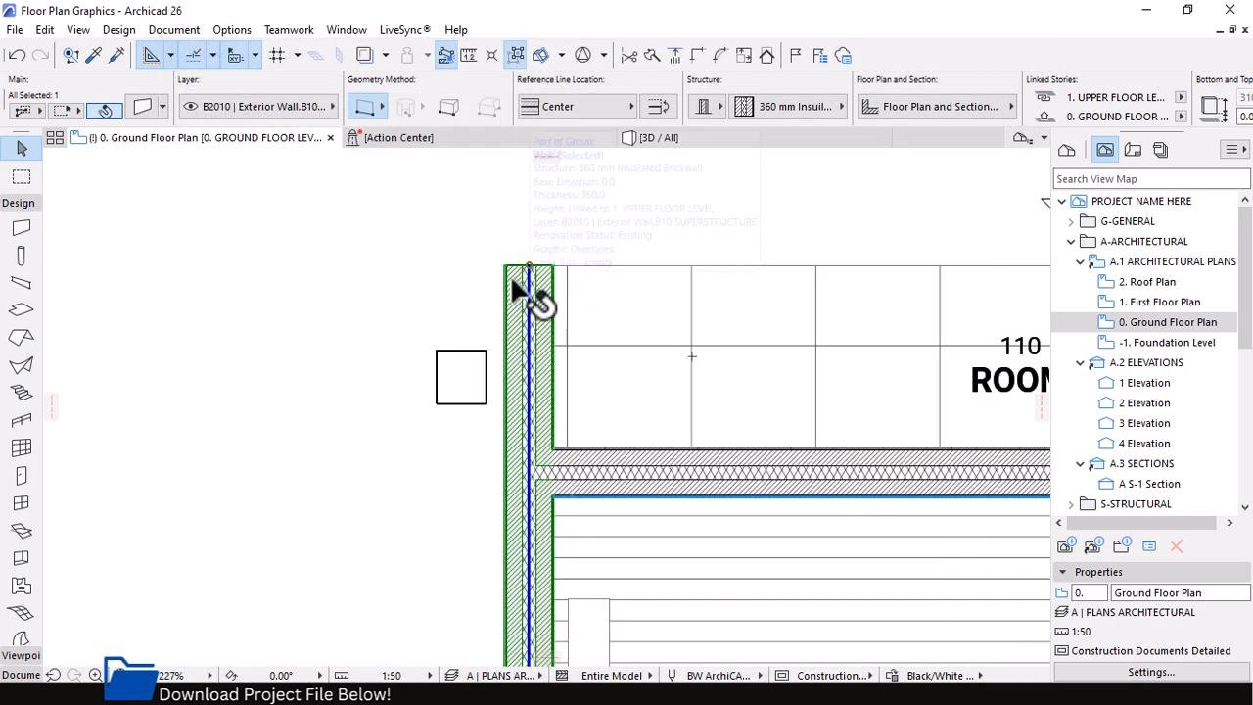
Change the selected exterior wall's Uniformat - 2010 CSI classification to B2010.10 Exterior Wall Veneer
click(142, 110)
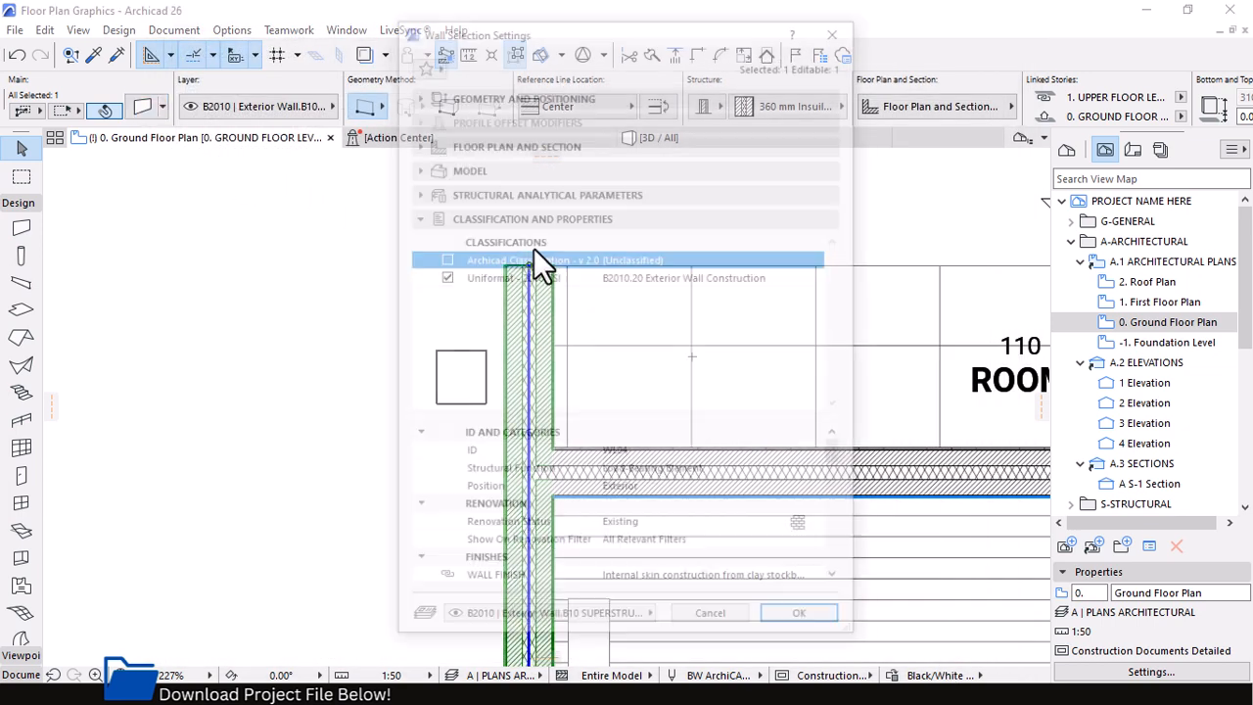
click(773, 279)
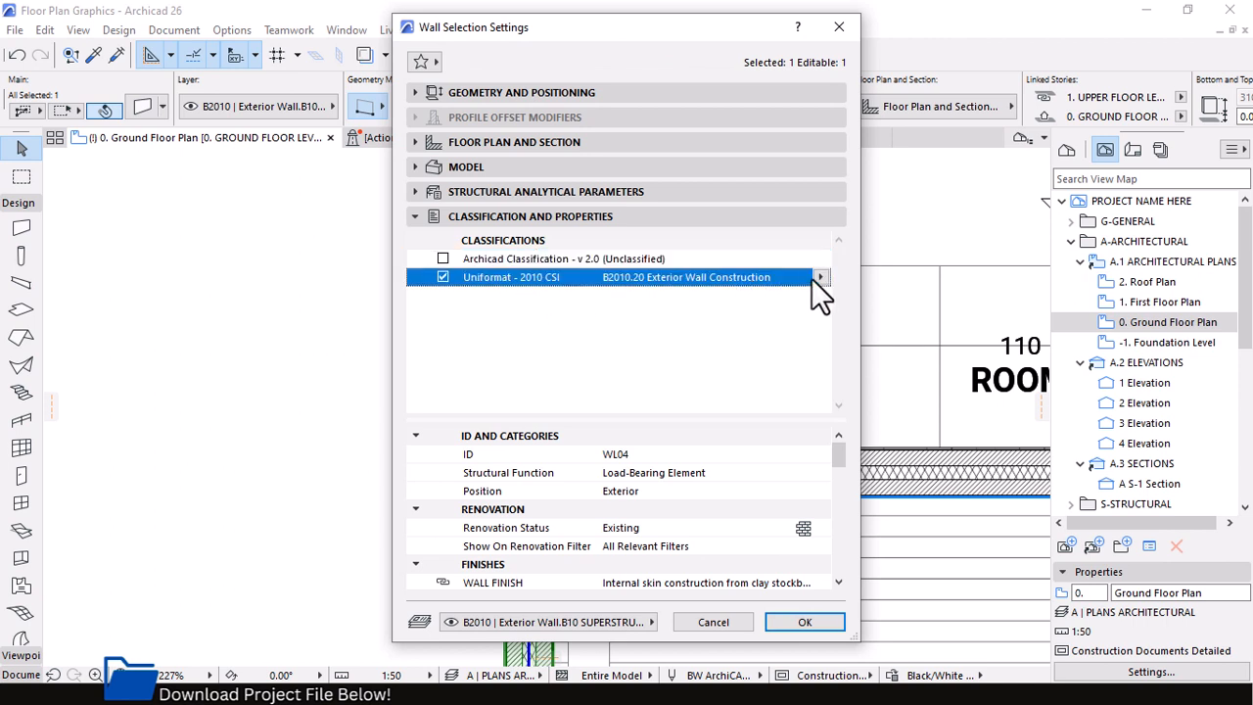
click(818, 277)
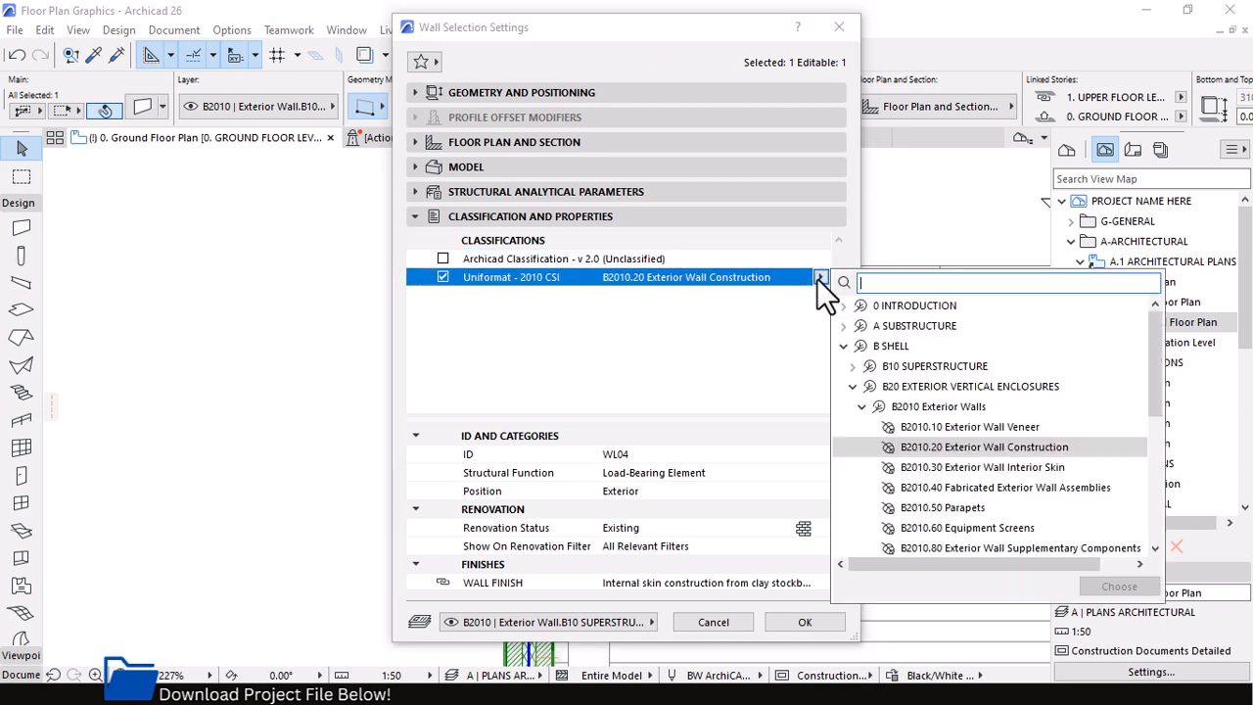
click(937, 426)
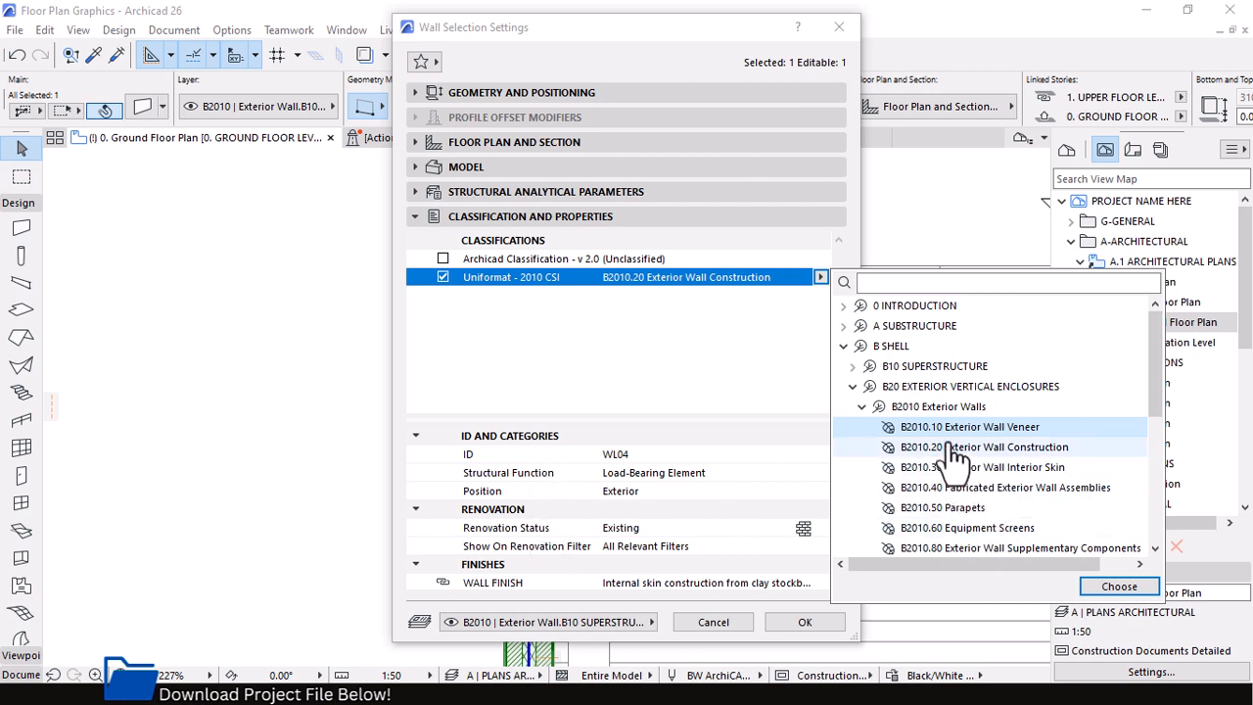
click(1089, 587)
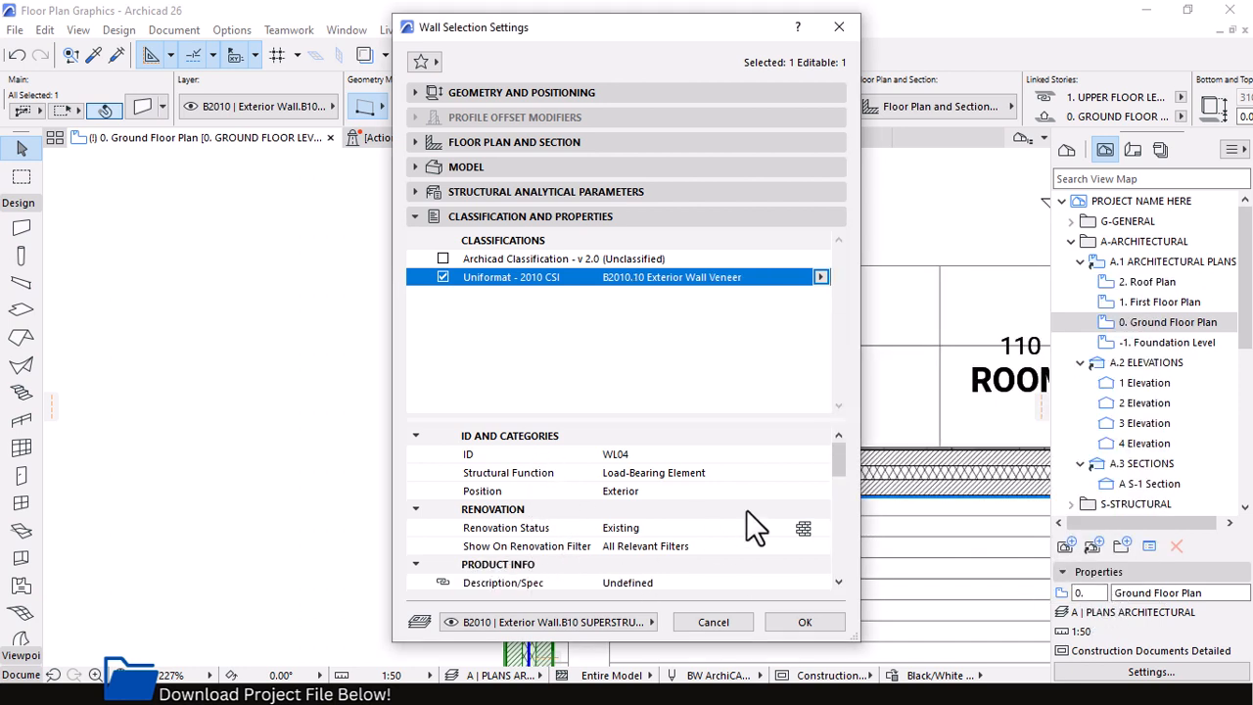
Fill in the wall's Description/Spec property under PRODUCT INFO as "230mm Burned Clay bricks plasterd on both side painted m,m.,..."
mouse_move(830, 463)
mouse_down()
mouse_move(834, 496)
mouse_move(829, 484)
mouse_up()
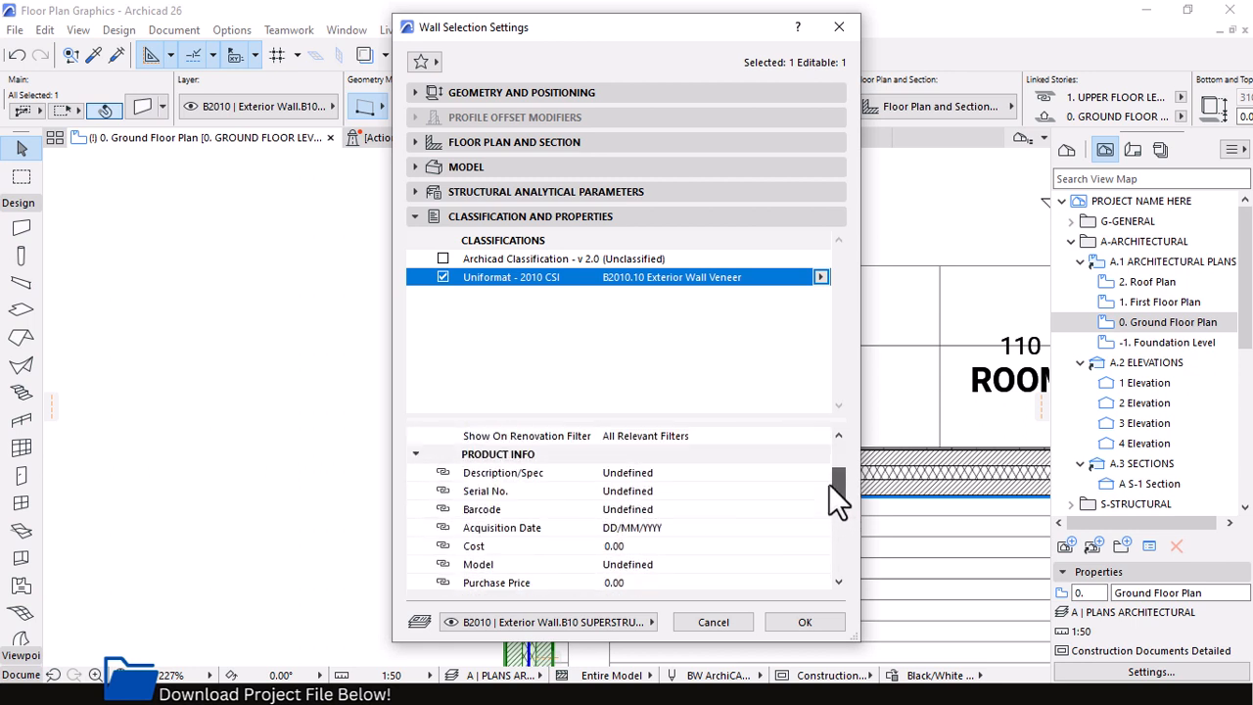
click(634, 473)
drag(719, 480, 523, 487)
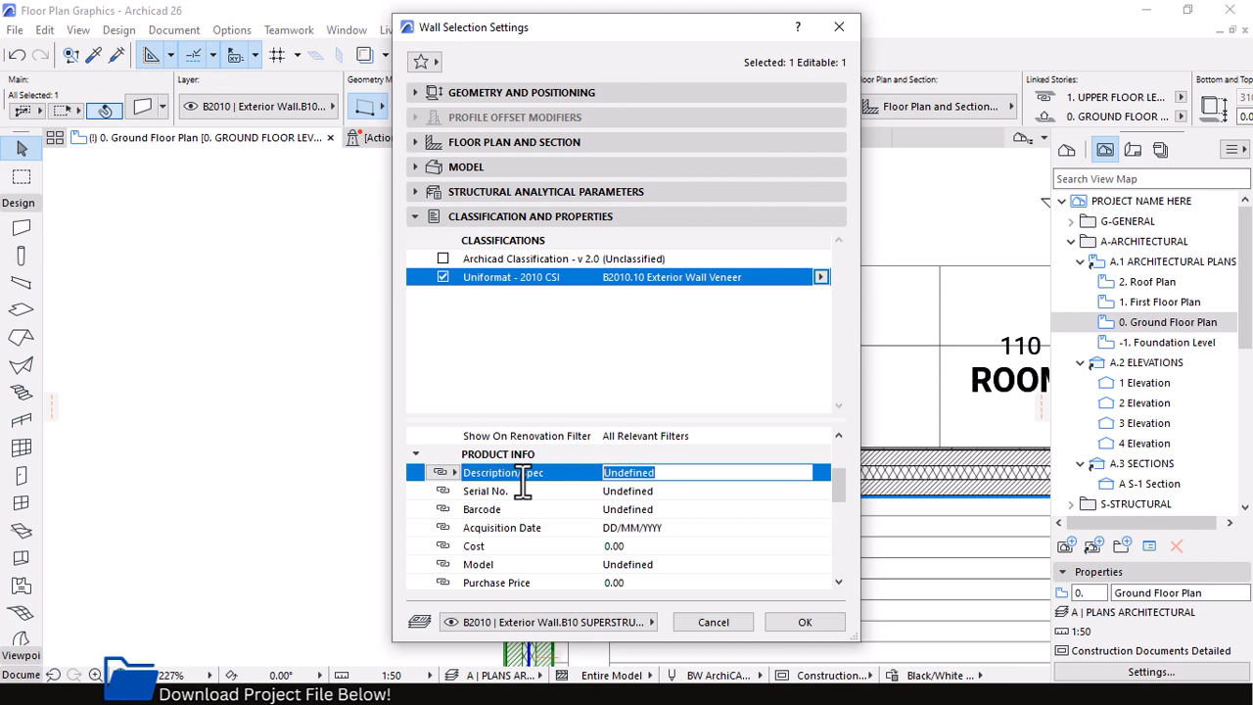
text(230mm)
key(BackSpace)
key(BackSpace)
key(BackSpace)
key(BackSpace)
text(une)
key(BackSpace)
key(BackSpace)
text(rd)
key(BackSpace)
key(BackSpace)
key(BackSpace)
key(BackSpace)
text(rned C)
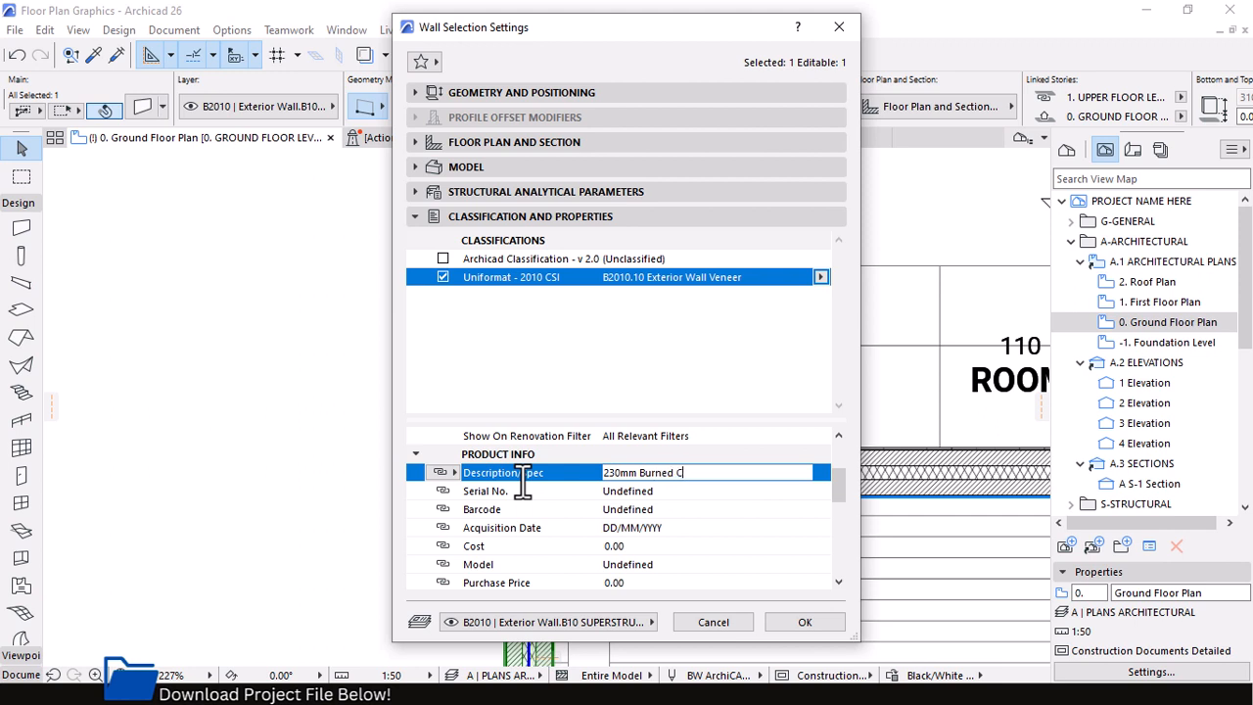
text(lay brick)
text(s plast)
text(erd on both)
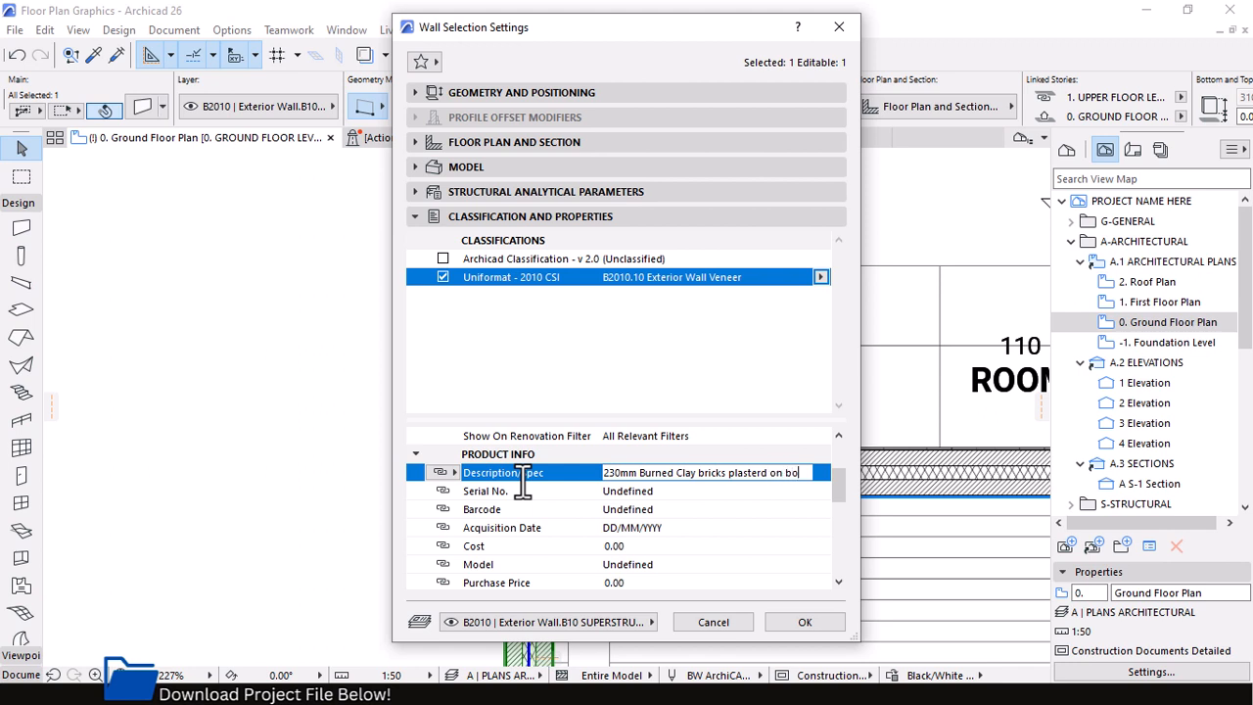
text( sid)
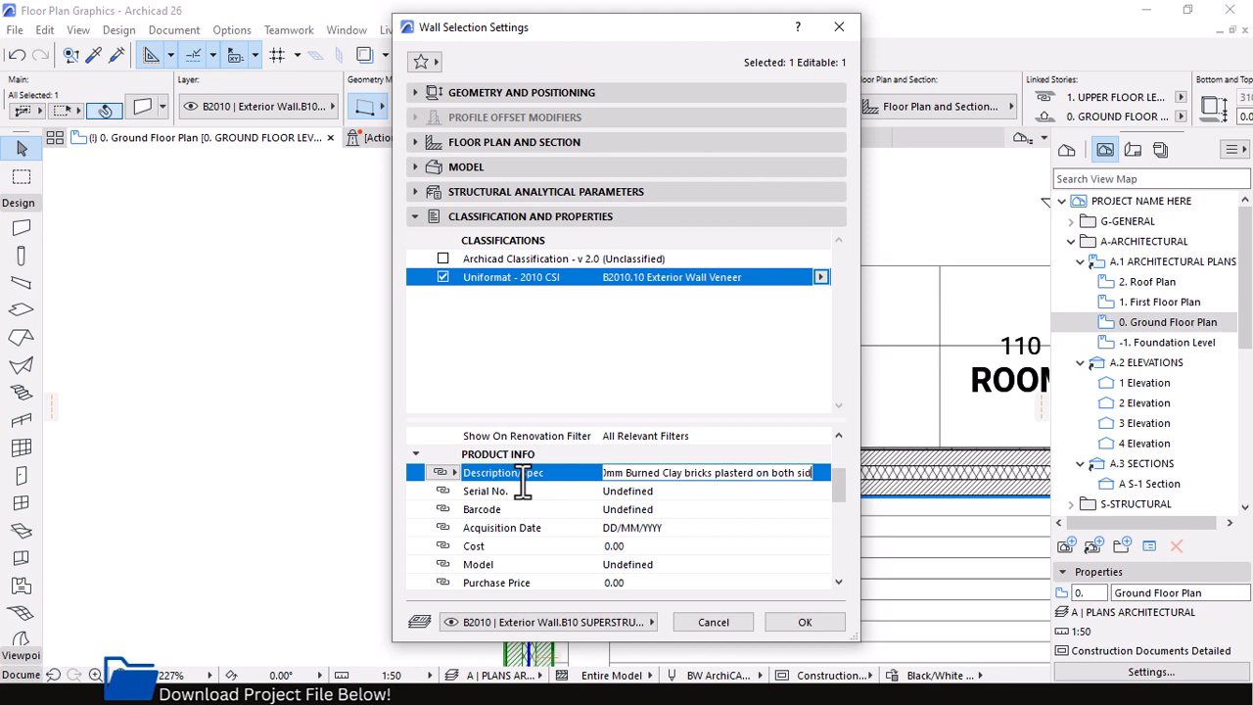
text(e fini)
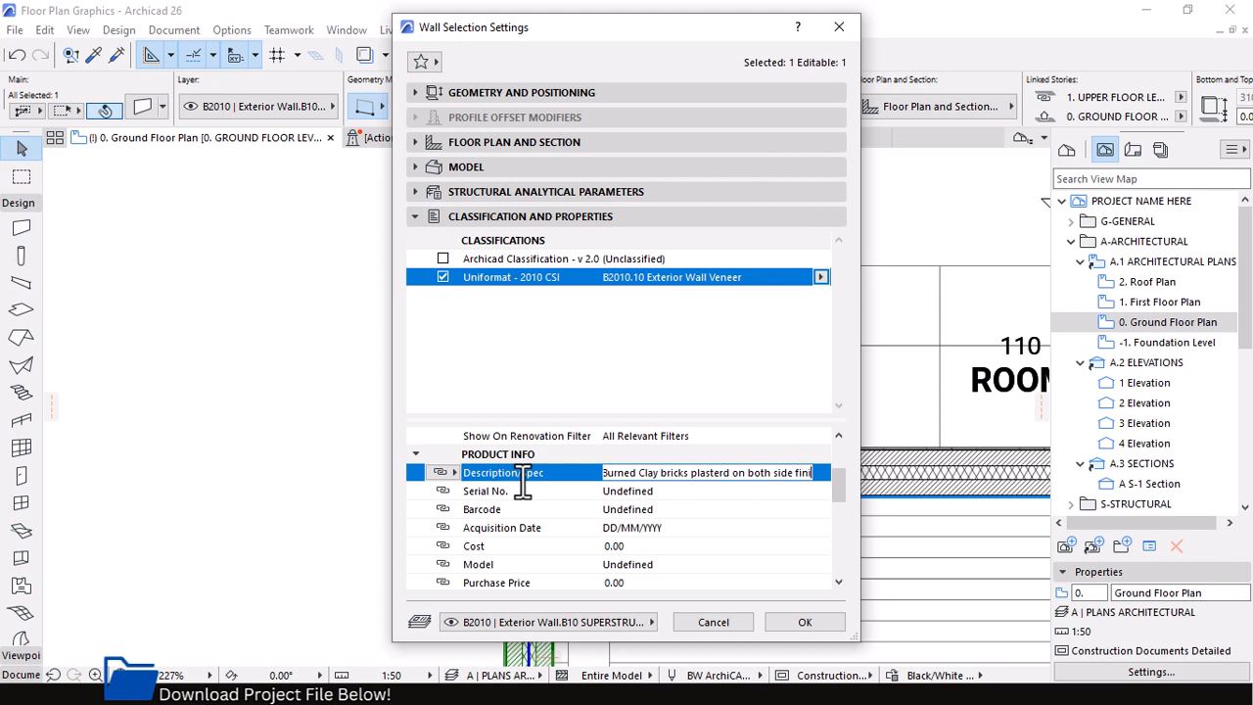
key(BackSpace)
key(BackSpace)
text(nted m)
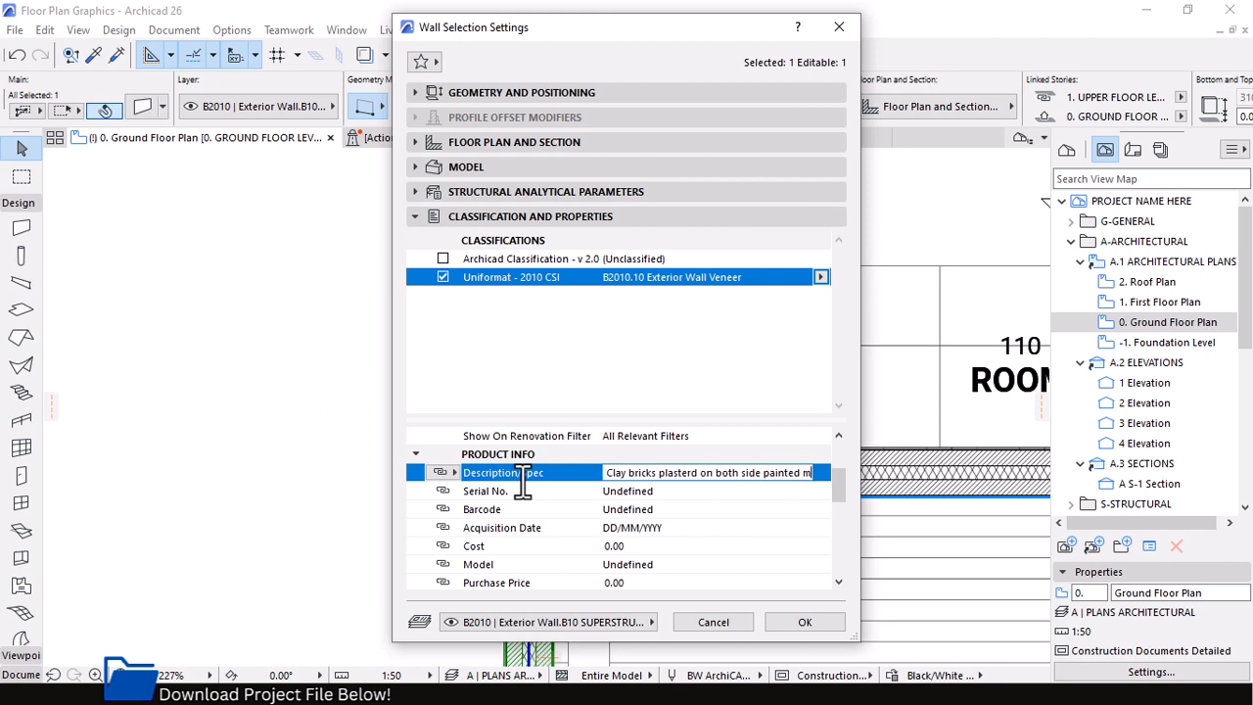
text(,m.,...)
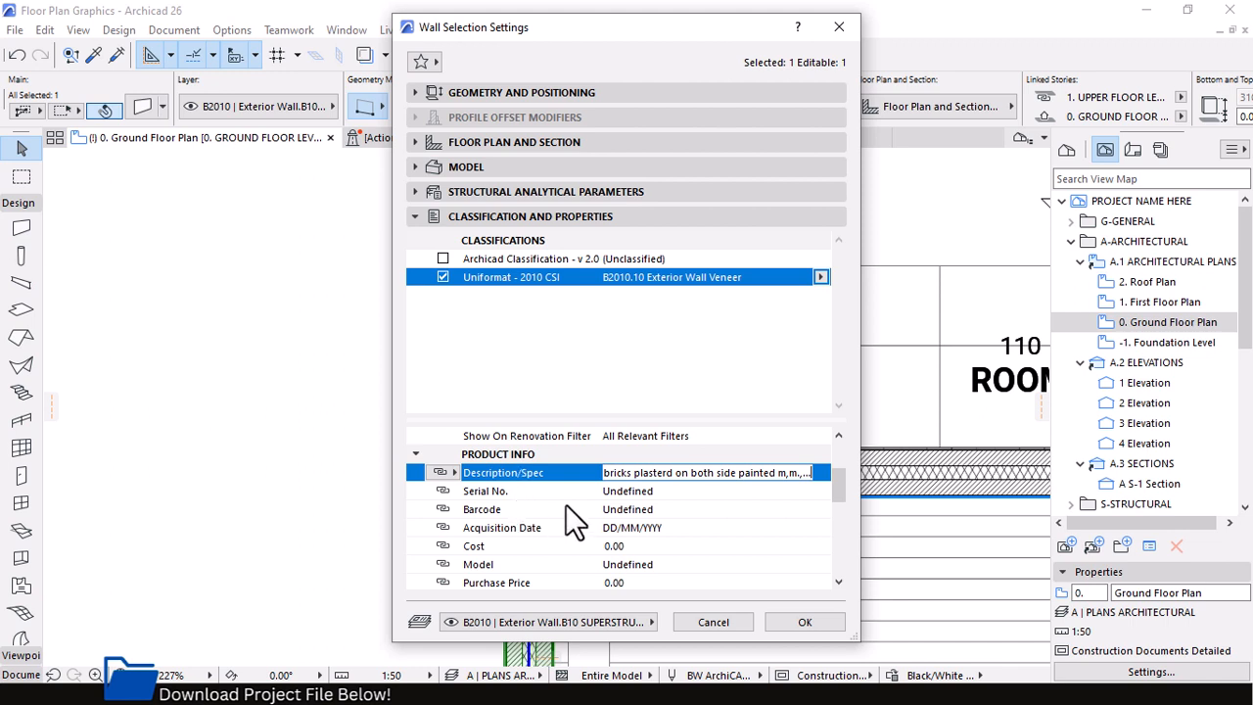
Set both the Serial No. and Barcode properties to 01132 and apply the wall settings
click(615, 490)
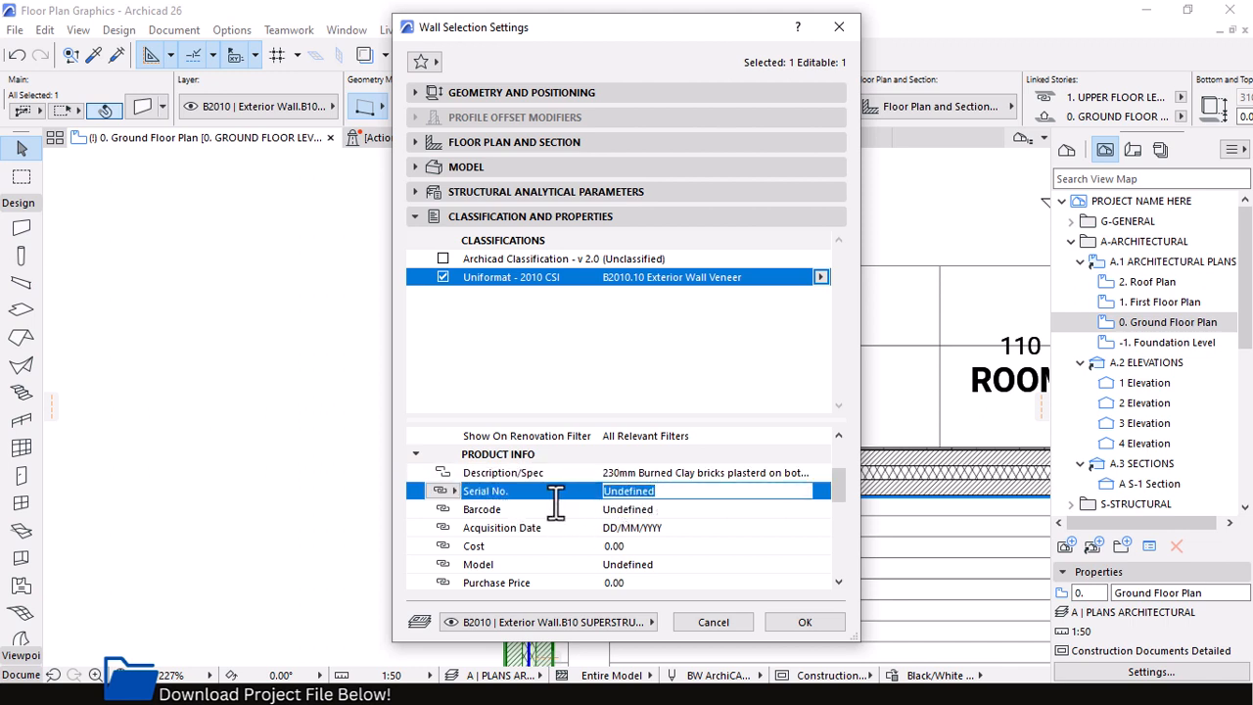
text(01132)
click(670, 510)
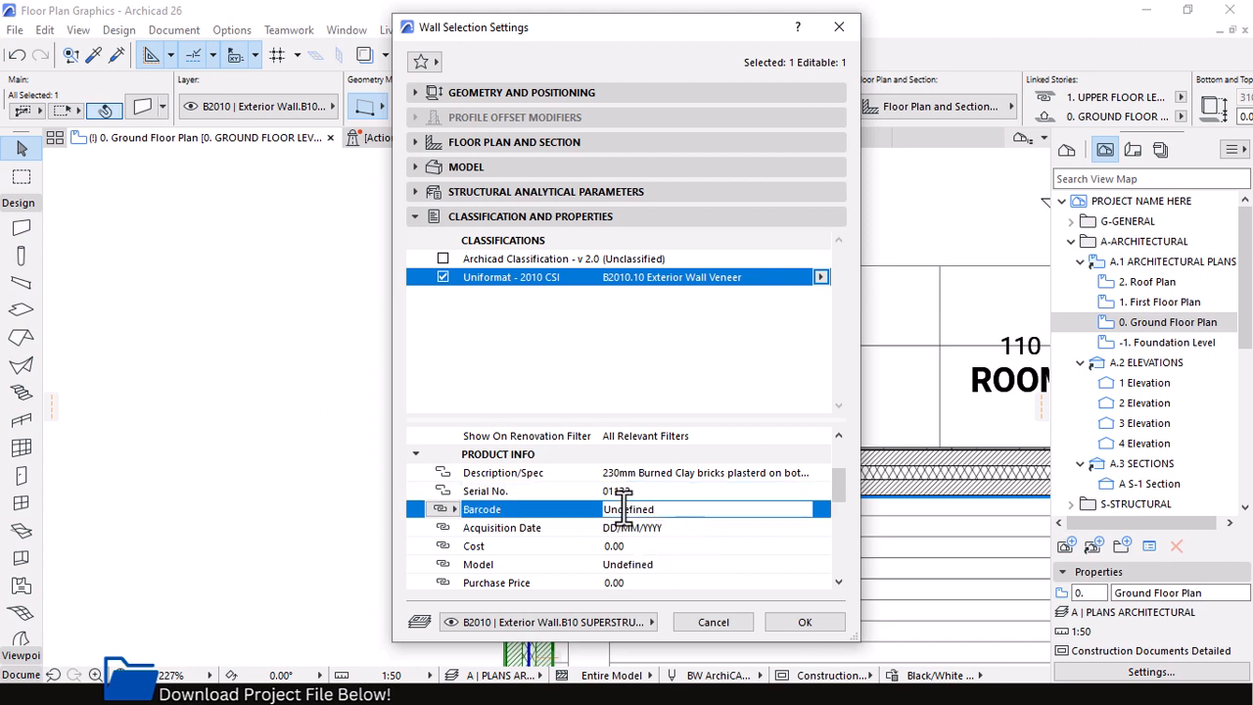
click(654, 496)
click(685, 510)
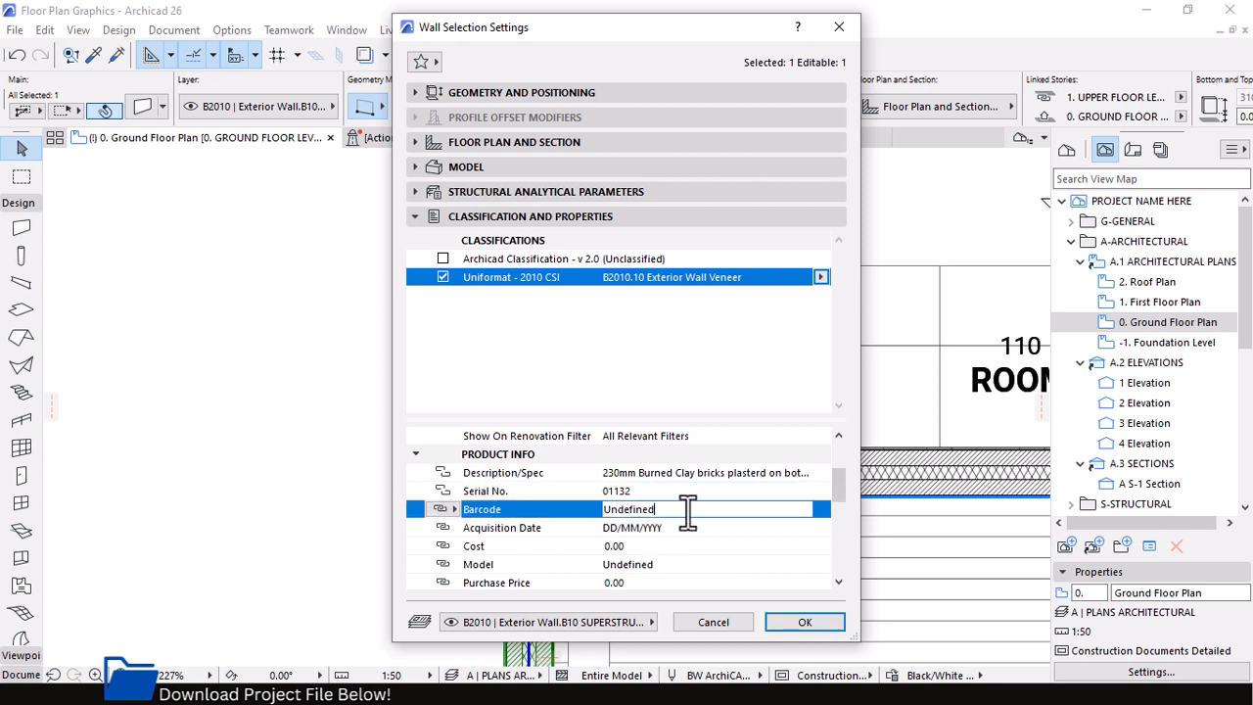
text(01132)
click(666, 528)
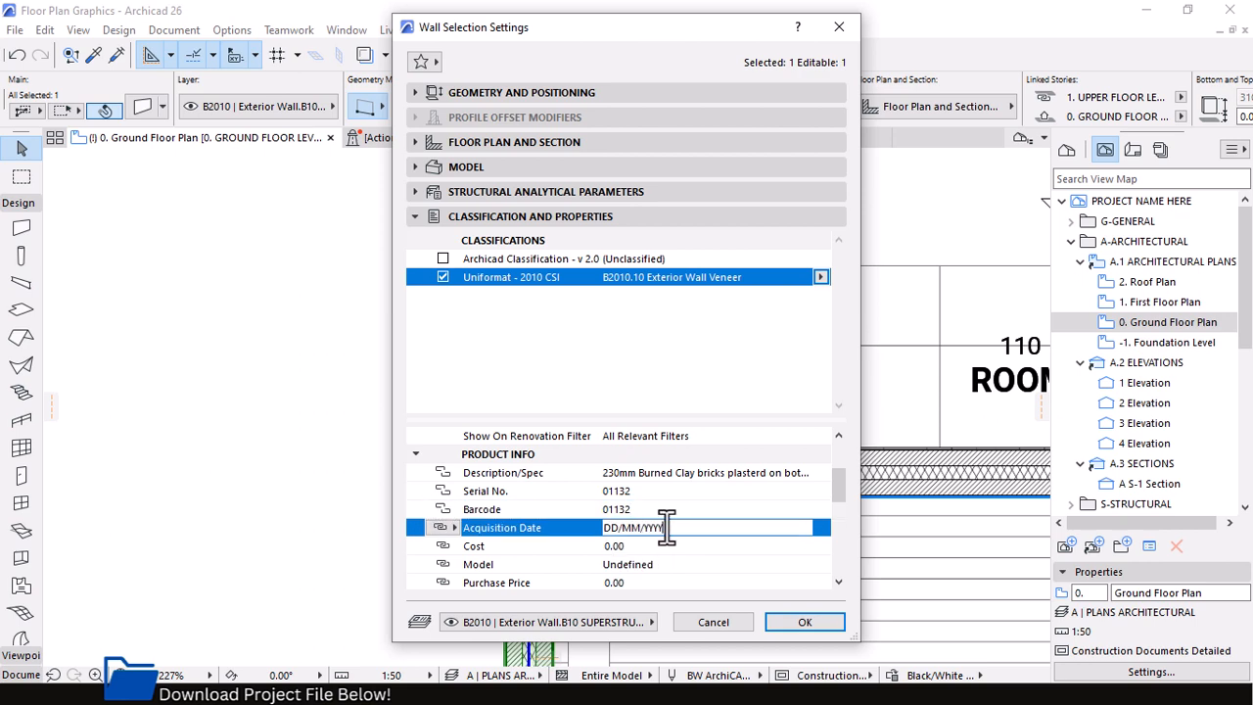
scroll(525, 496, down, 3)
click(631, 491)
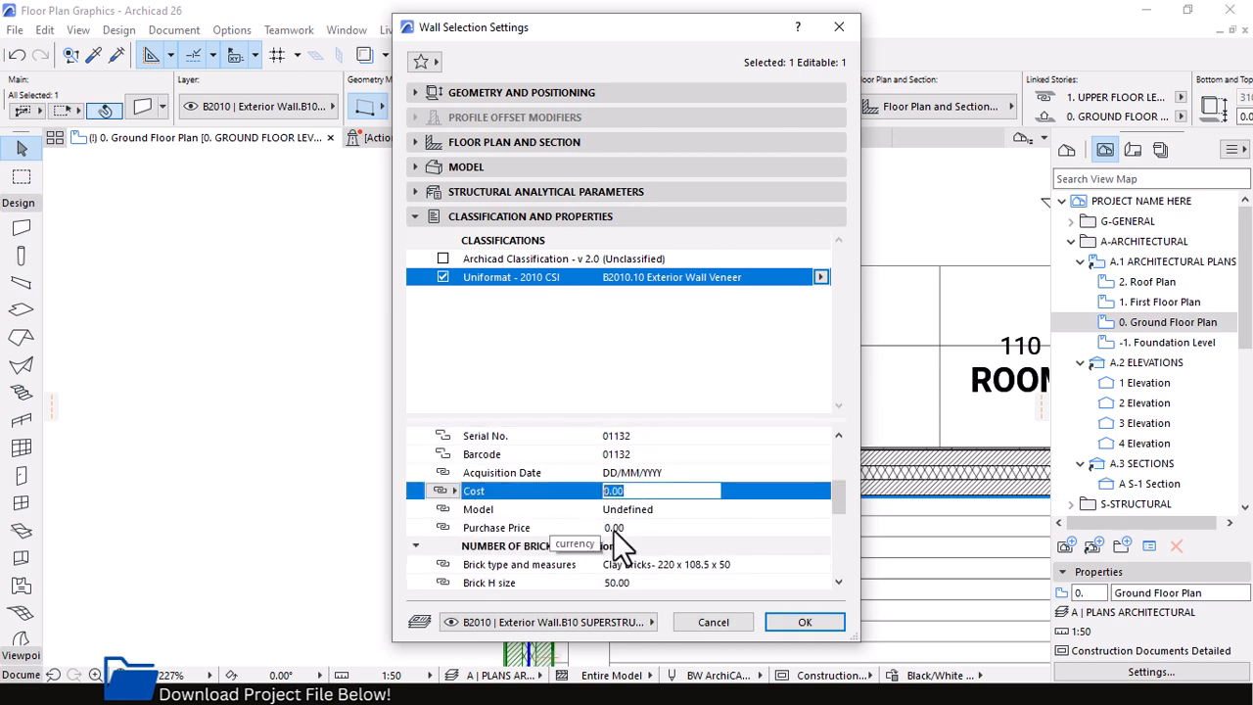
click(795, 624)
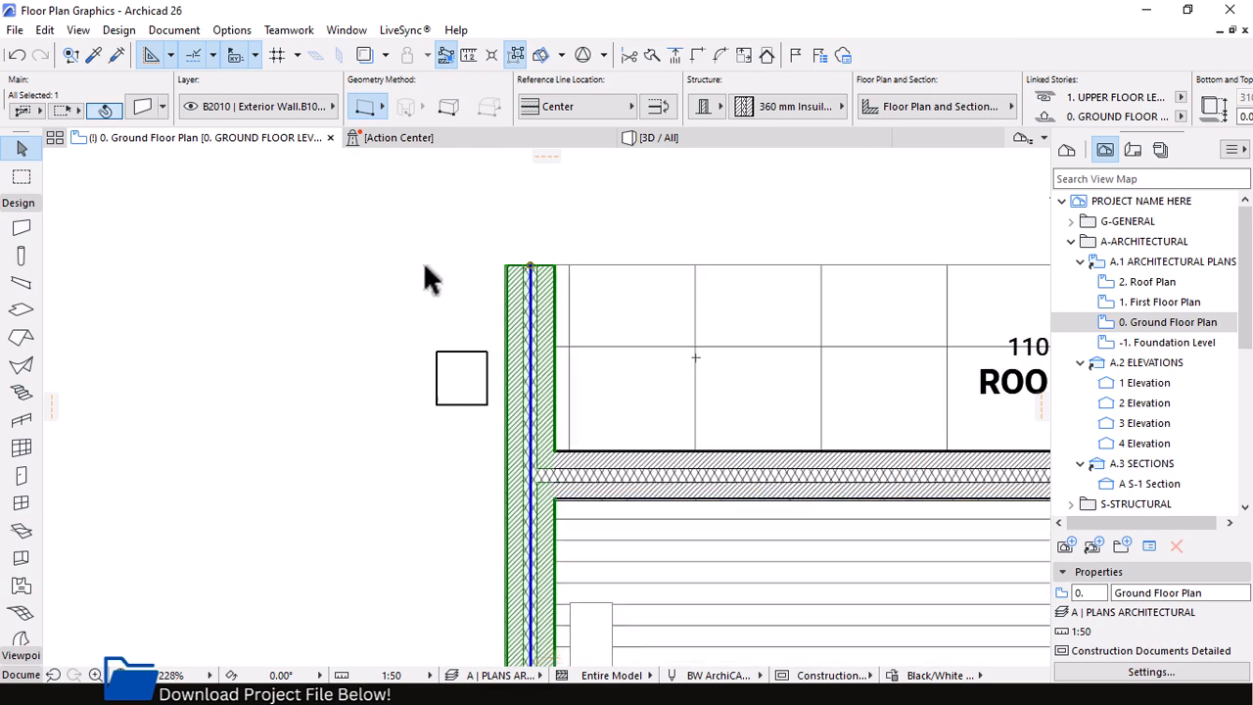
Deselect the wall, activate the Label tool and set its default label type to Text / Autotext
scroll(423, 261, up, 3)
scroll(713, 281, down, 5)
scroll(617, 251, up, 5)
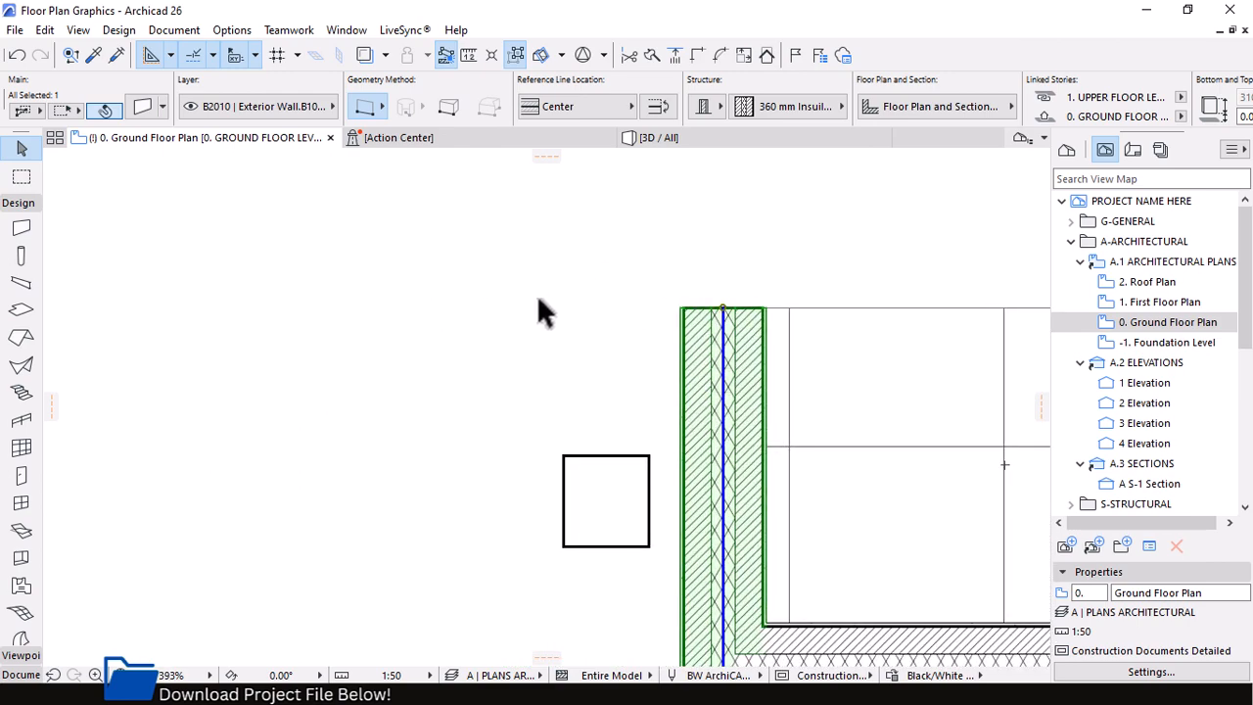
click(522, 314)
click(18, 203)
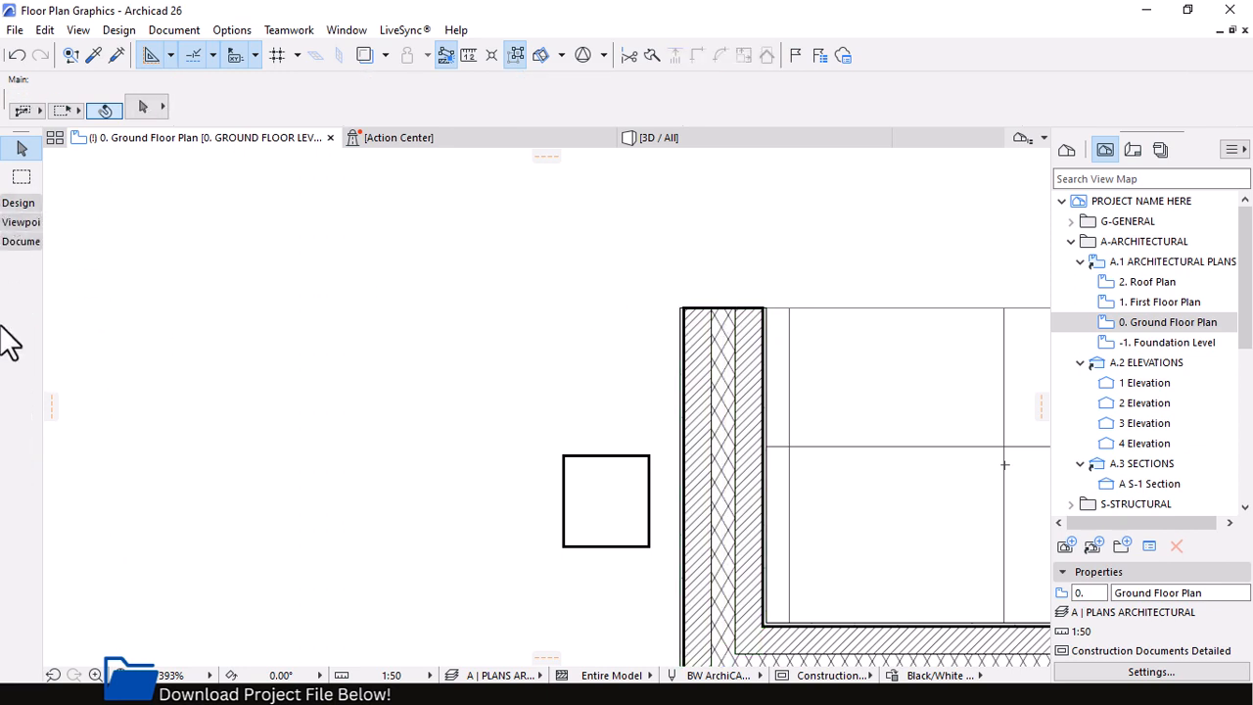
click(17, 241)
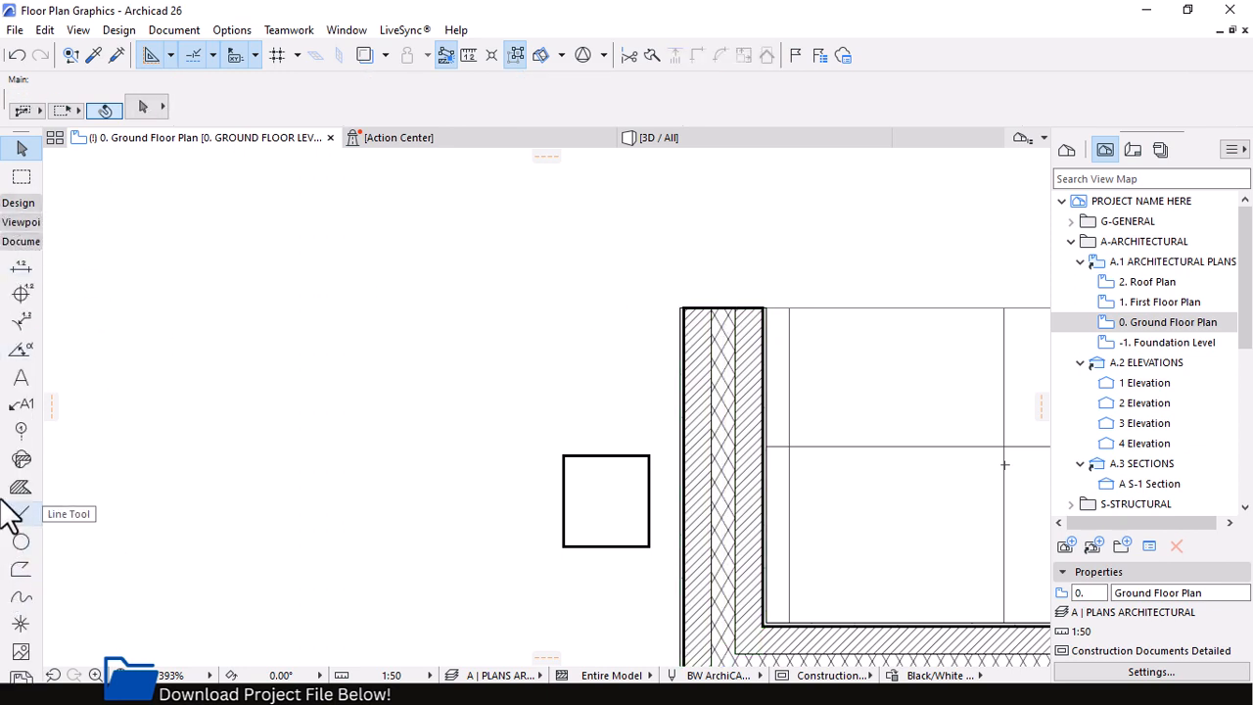
click(21, 405)
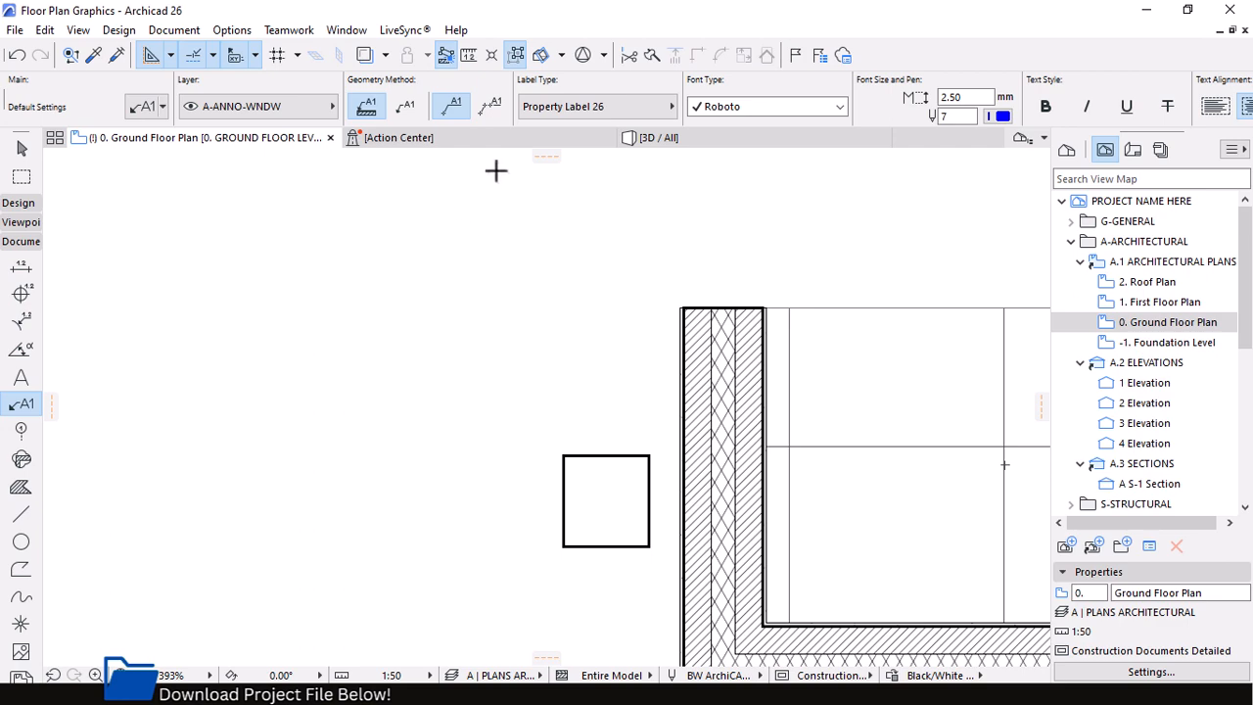
click(144, 106)
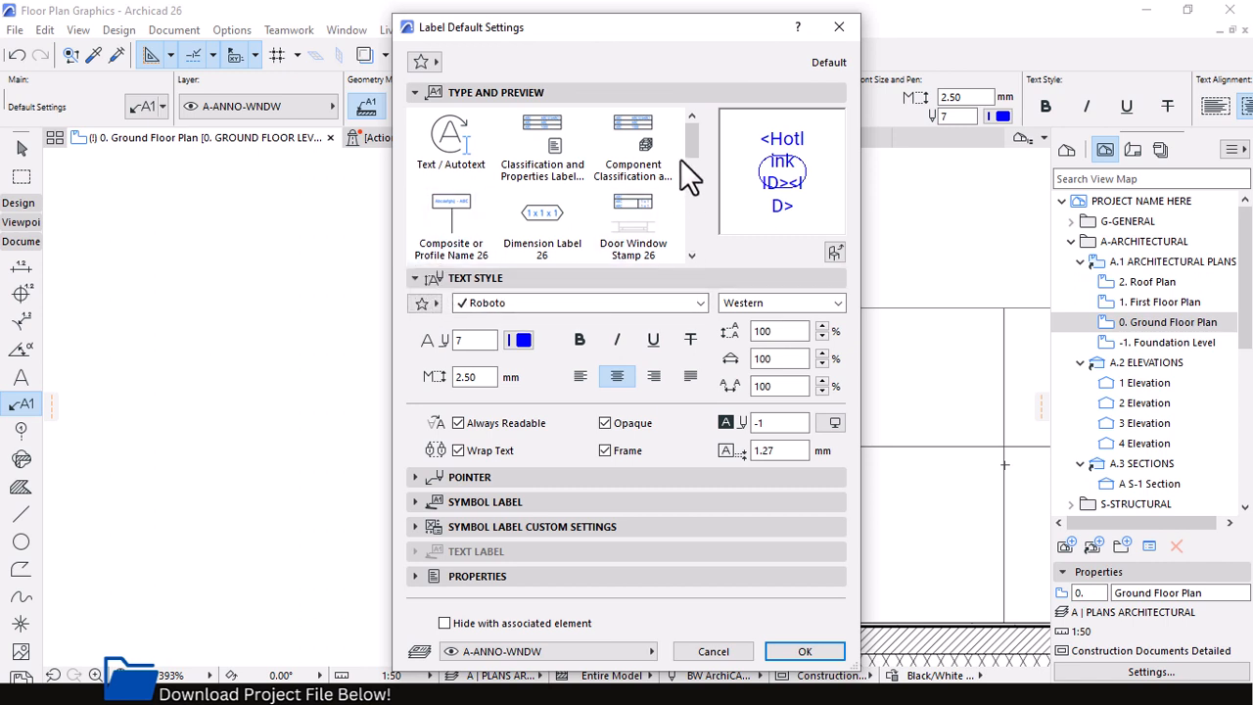
scroll(689, 147, down, 1)
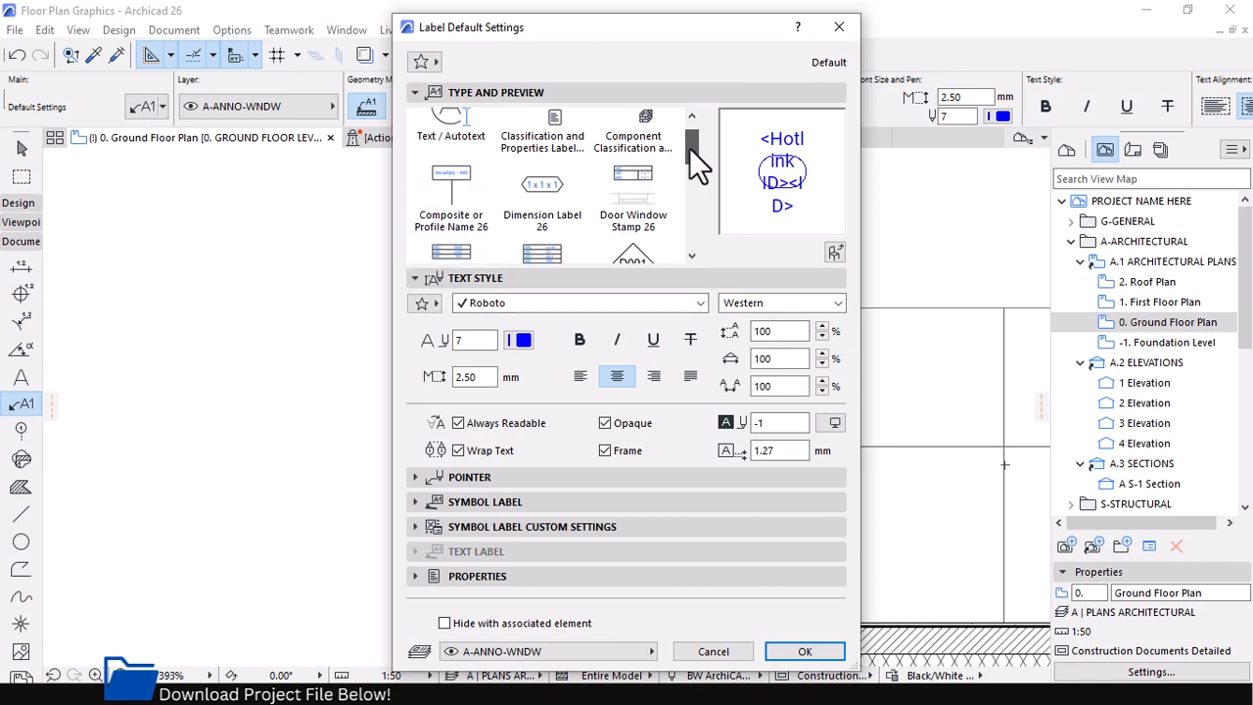
scroll(693, 161, down, 2)
scroll(688, 137, up, 3)
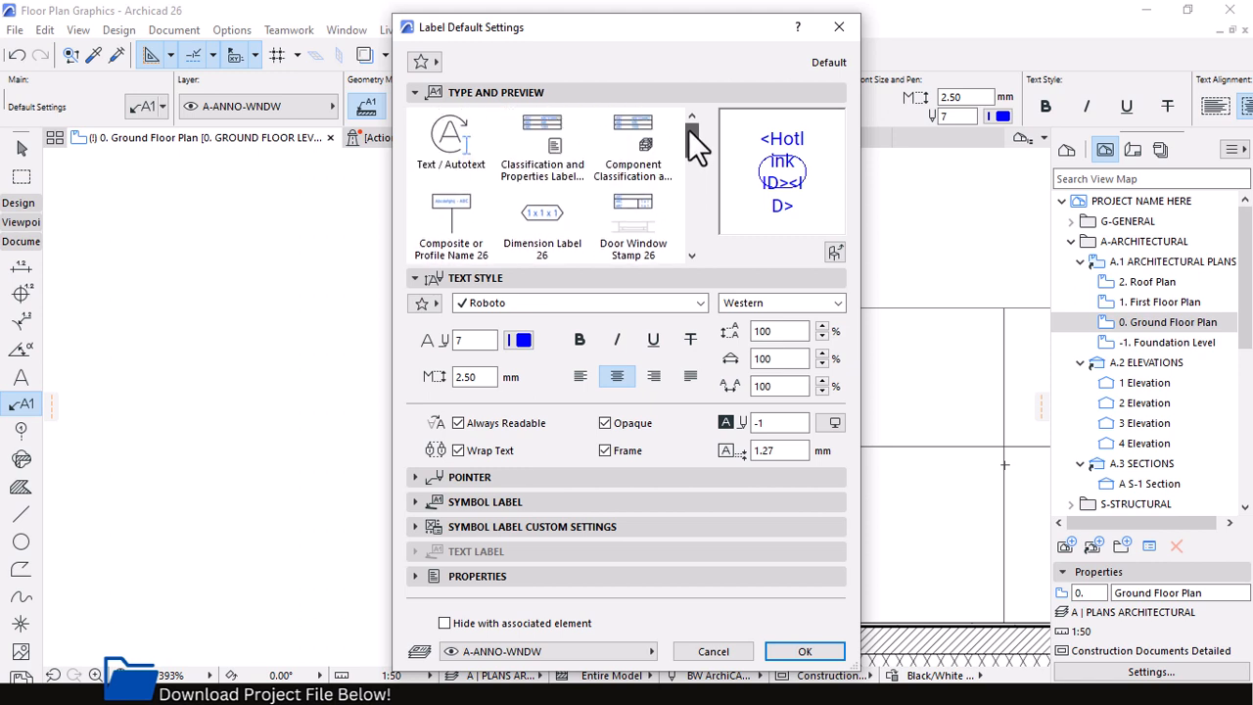
click(452, 147)
click(800, 648)
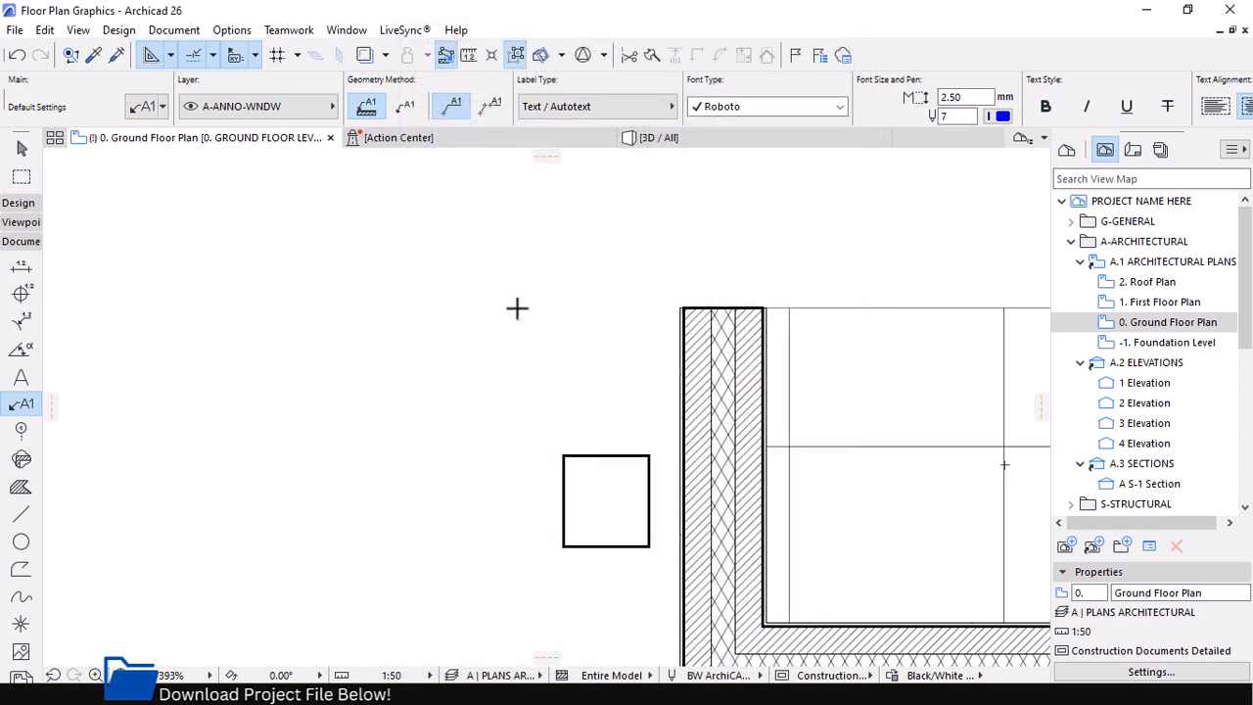
Place a label on the vertical exterior wall near its upper end, inserting the PRODUCT INFO Description/Spec property as autotext
click(682, 380)
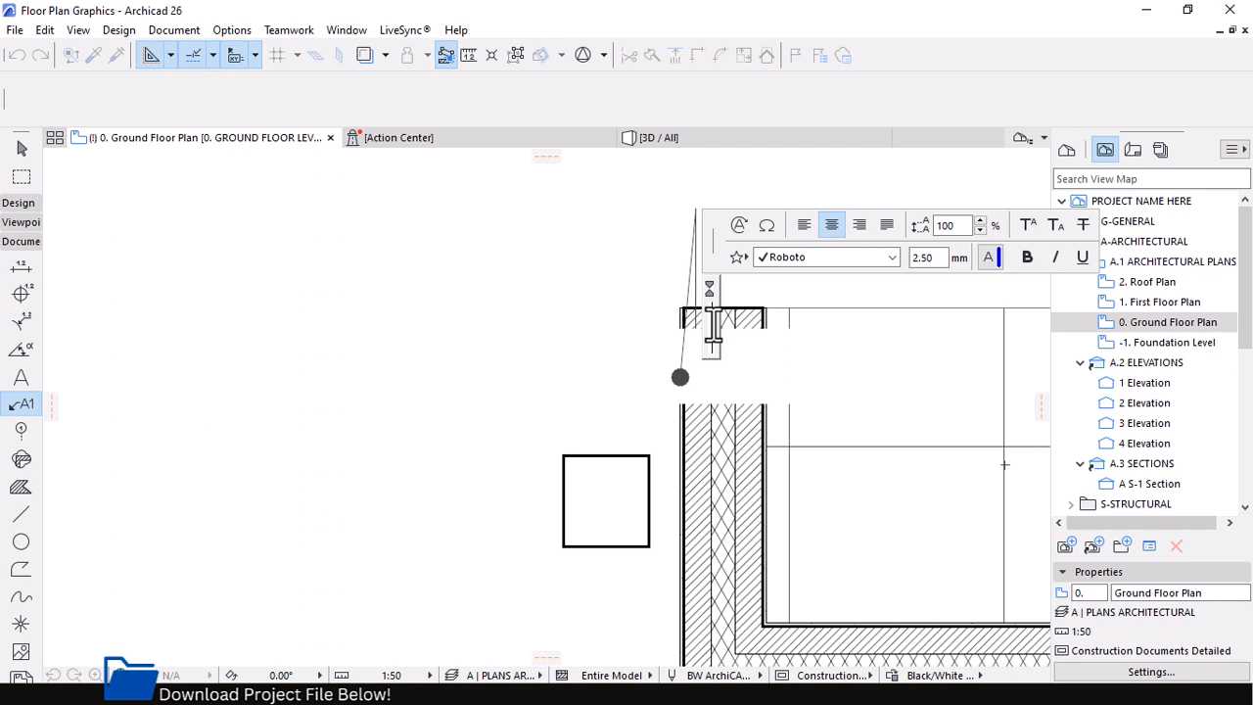
click(737, 227)
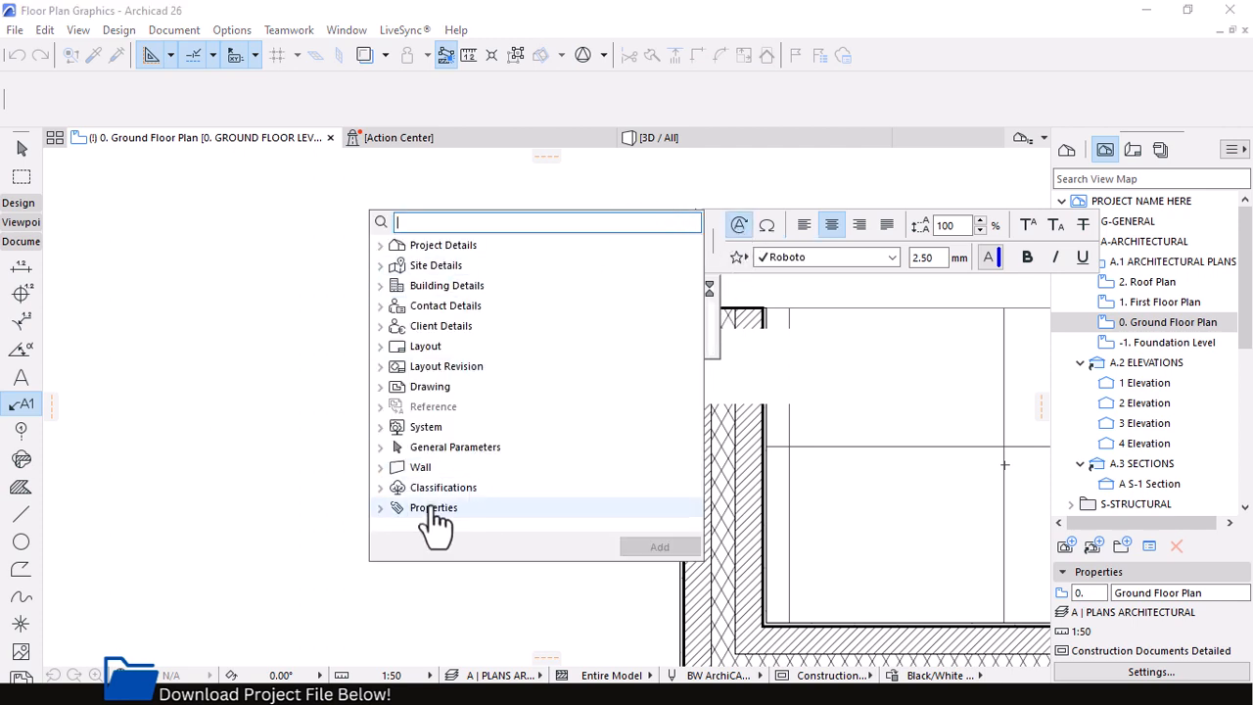
click(381, 507)
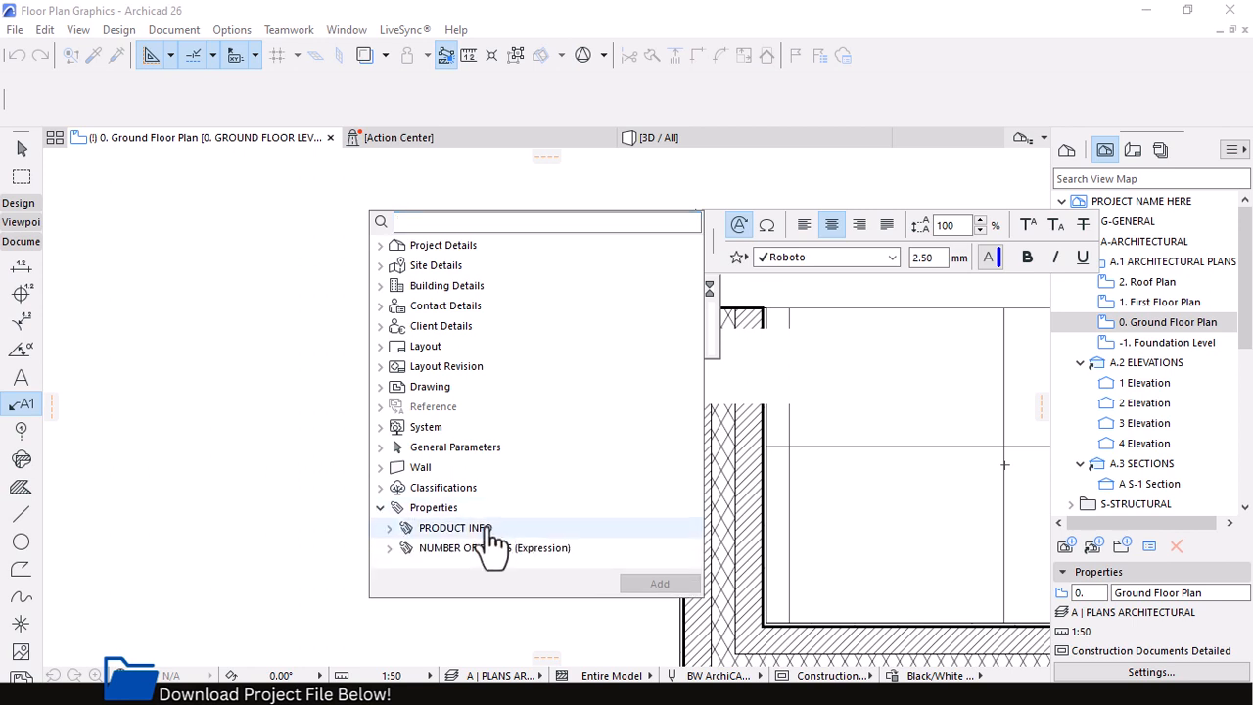
click(388, 527)
click(468, 517)
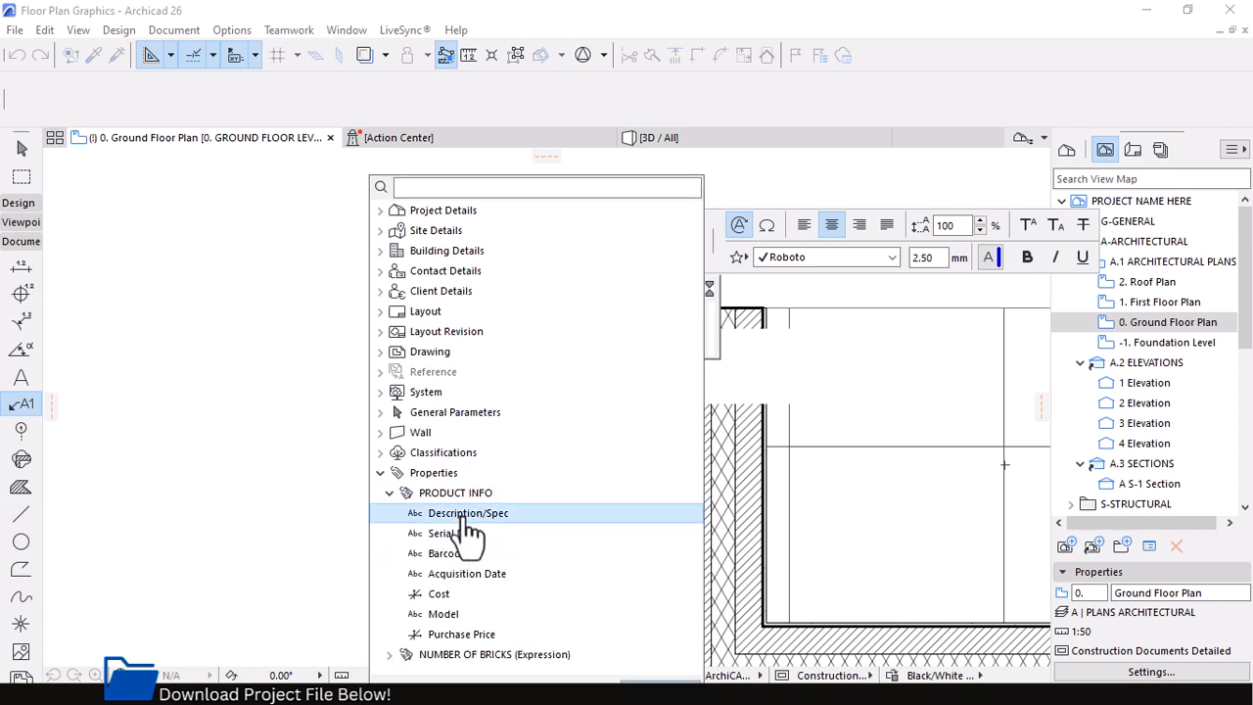
click(662, 686)
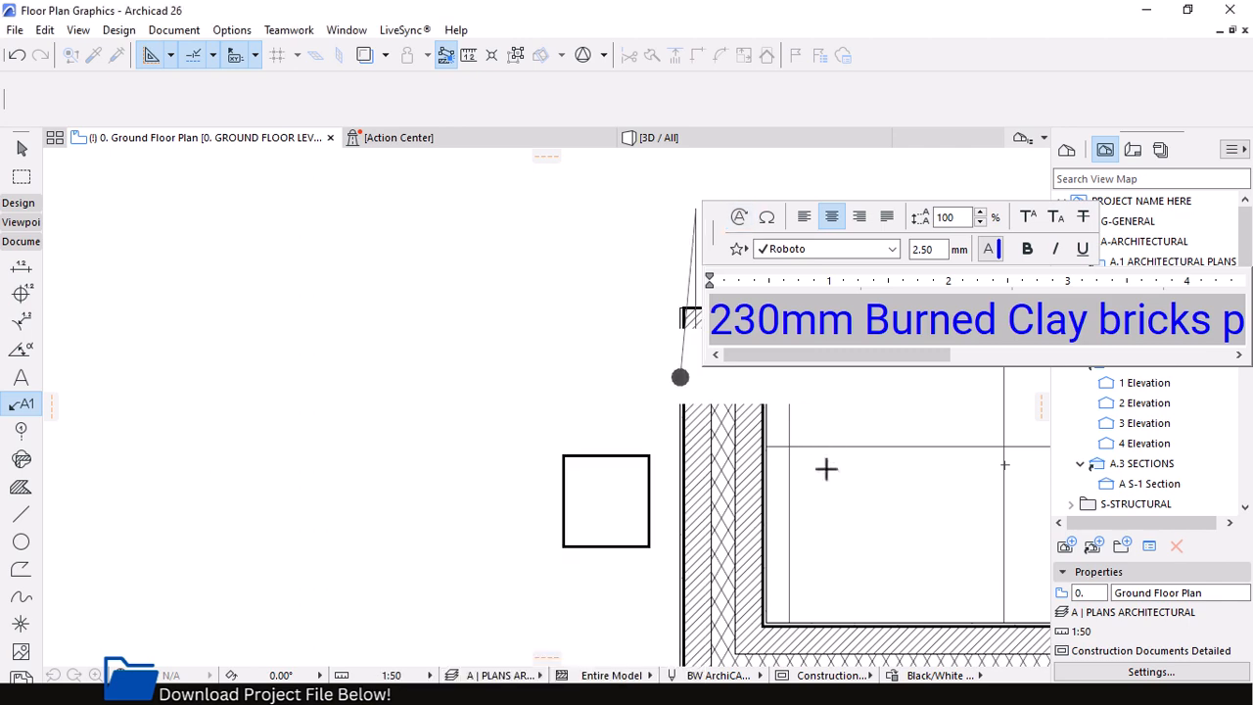
click(529, 347)
Select the new label and move its text about 1500 mm away from the wall into the empty area outside
scroll(509, 259, down, 4)
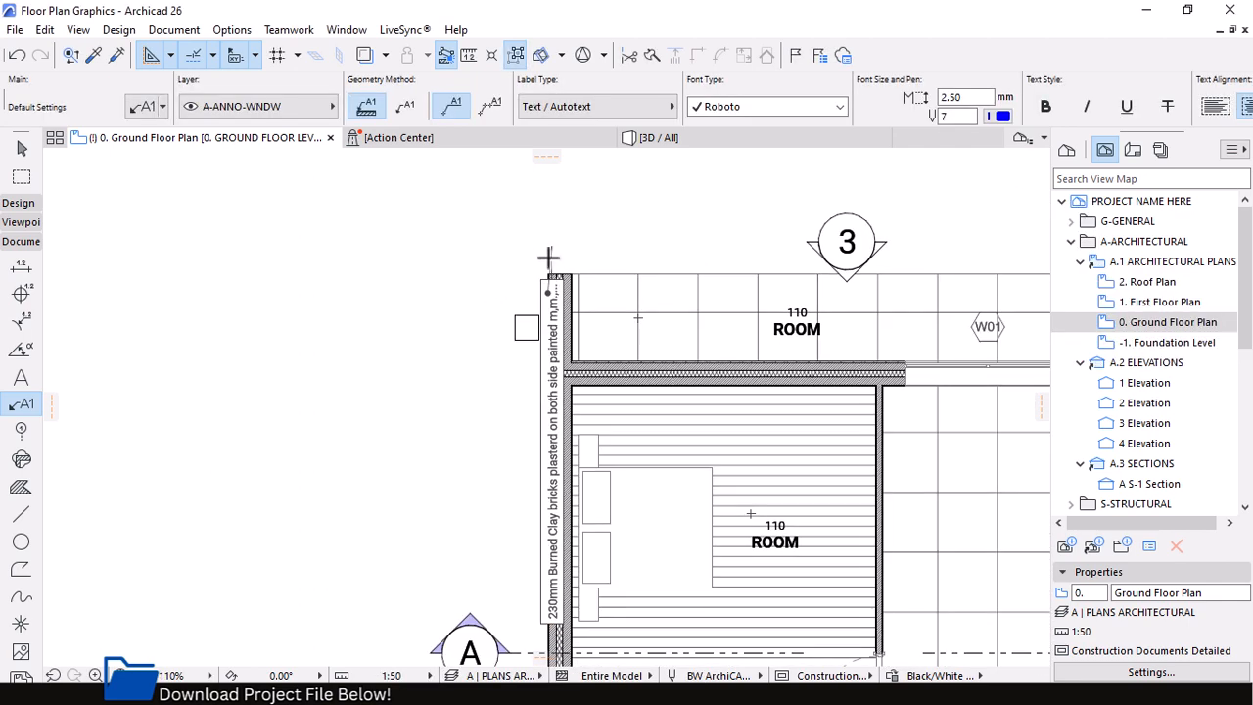
key(Escape)
click(551, 247)
scroll(546, 295, up, 4)
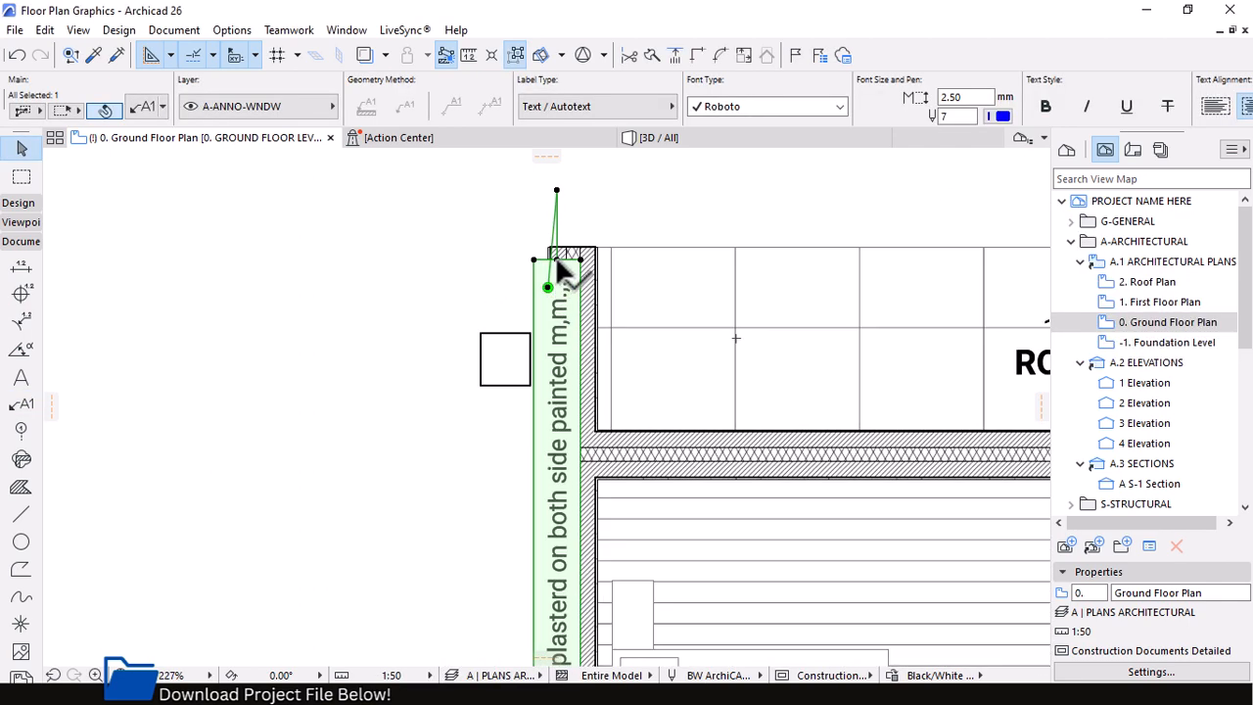
click(558, 276)
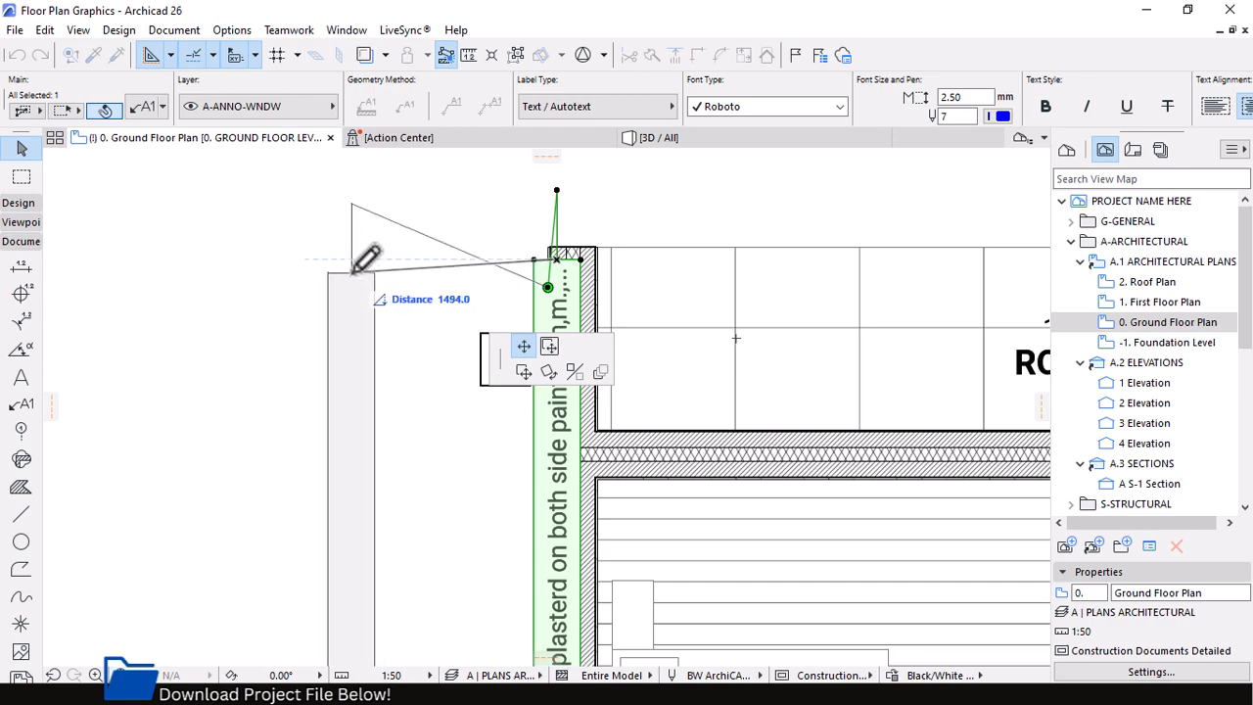
click(367, 257)
scroll(623, 219, down, 3)
scroll(606, 238, up, 2)
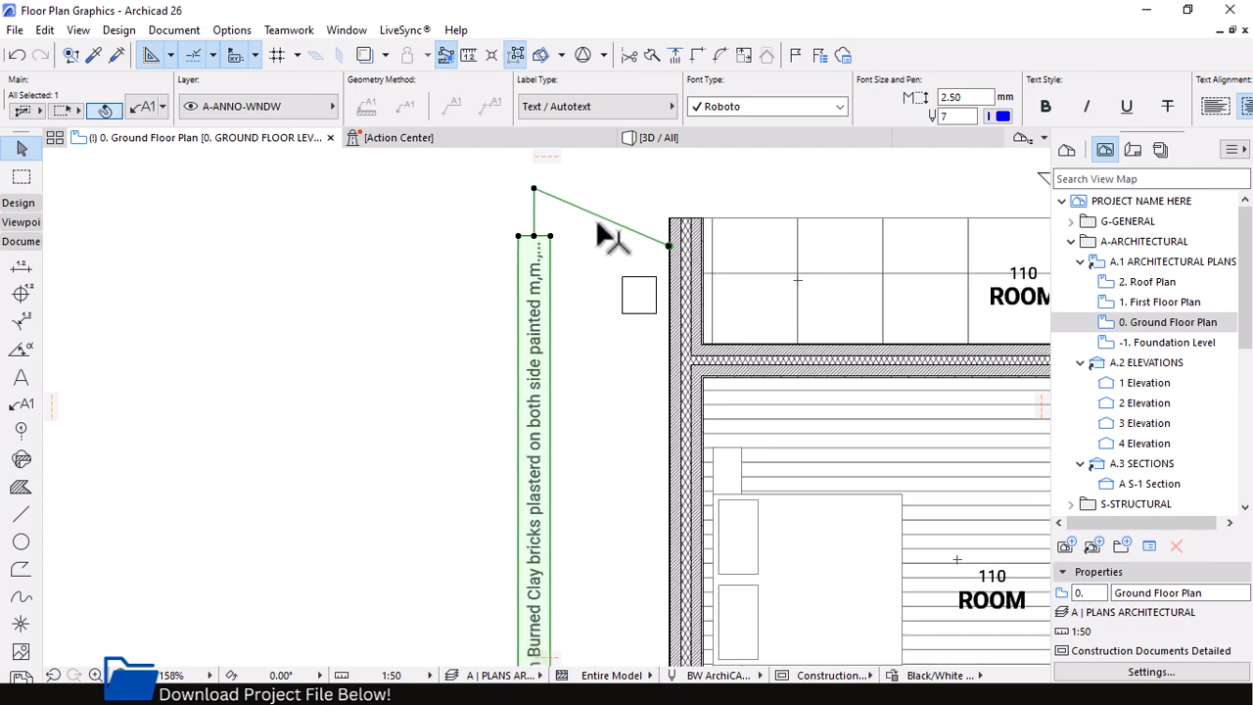
Change the selected label's text orientation in its settings so the text reads horizontally beside the vertical wall, and apply it
scroll(667, 112, down, 2)
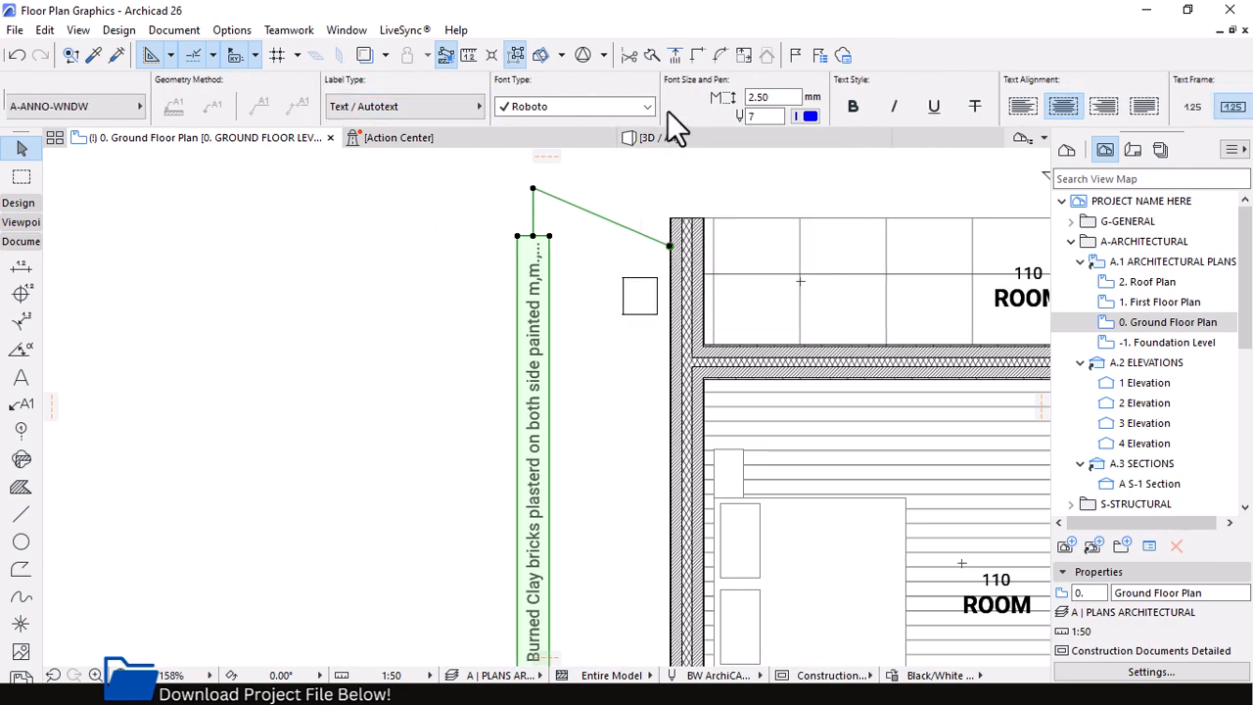
scroll(667, 111, down, 2)
scroll(667, 118, up, 3)
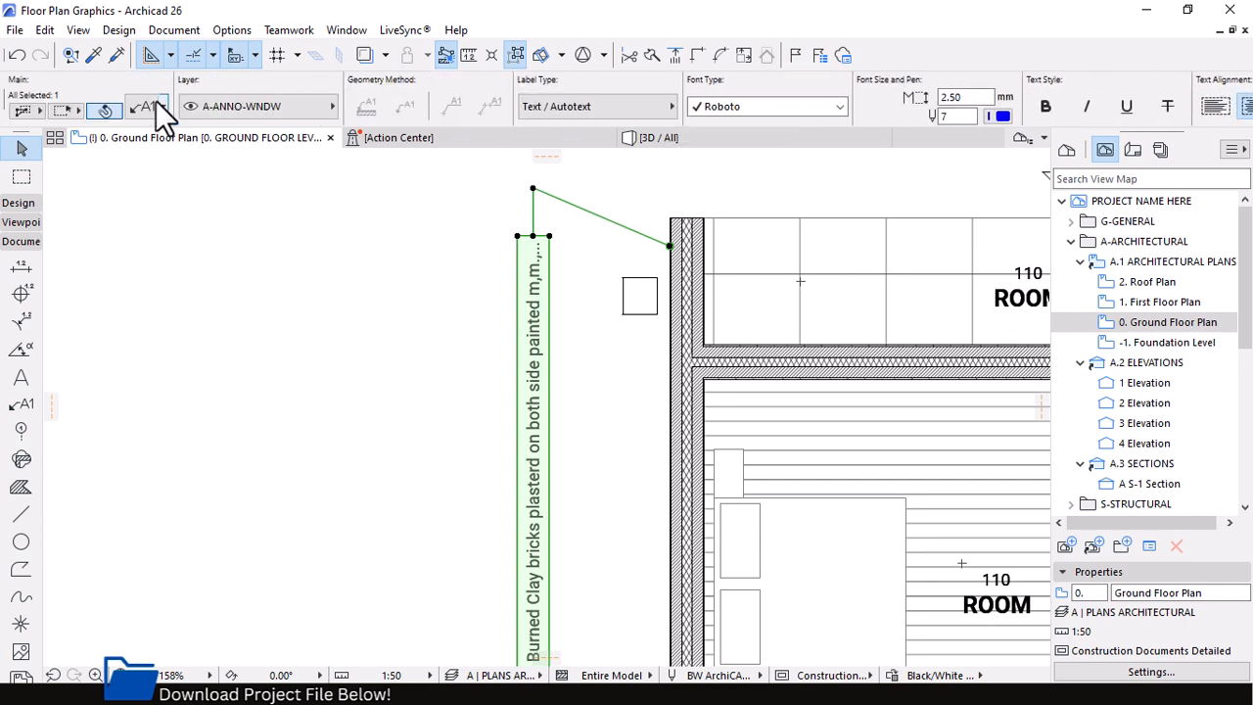
click(162, 111)
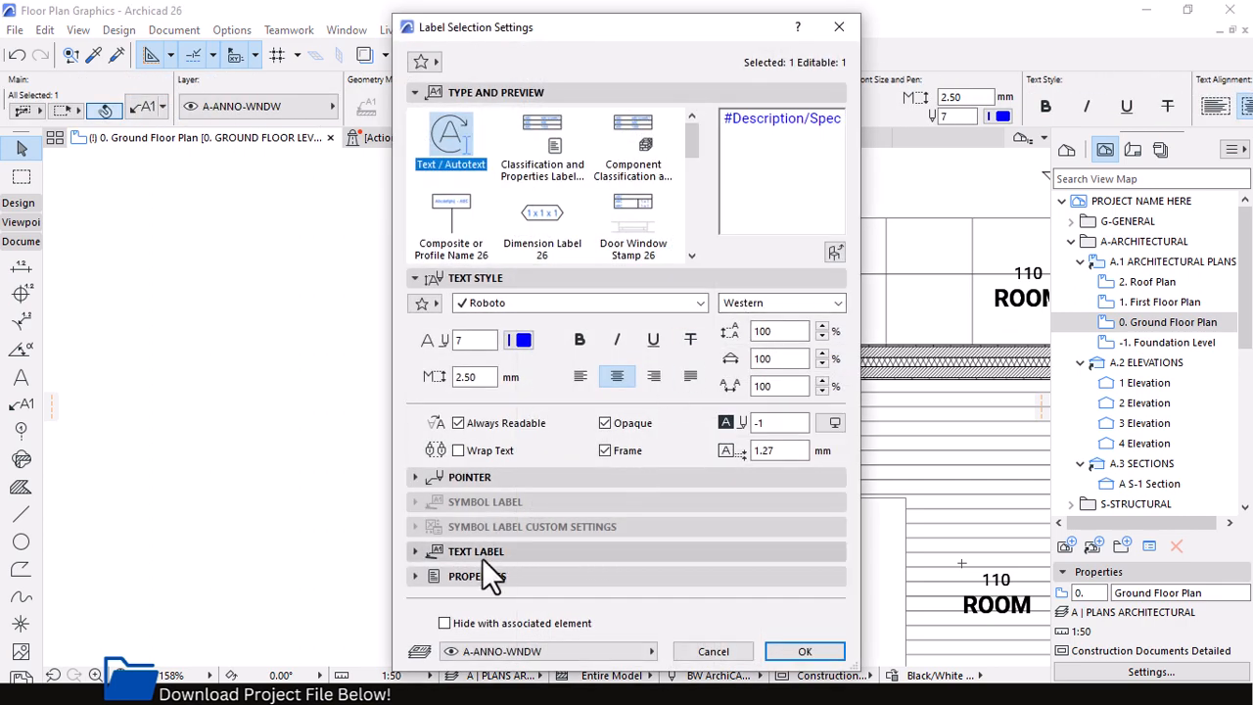
click(479, 552)
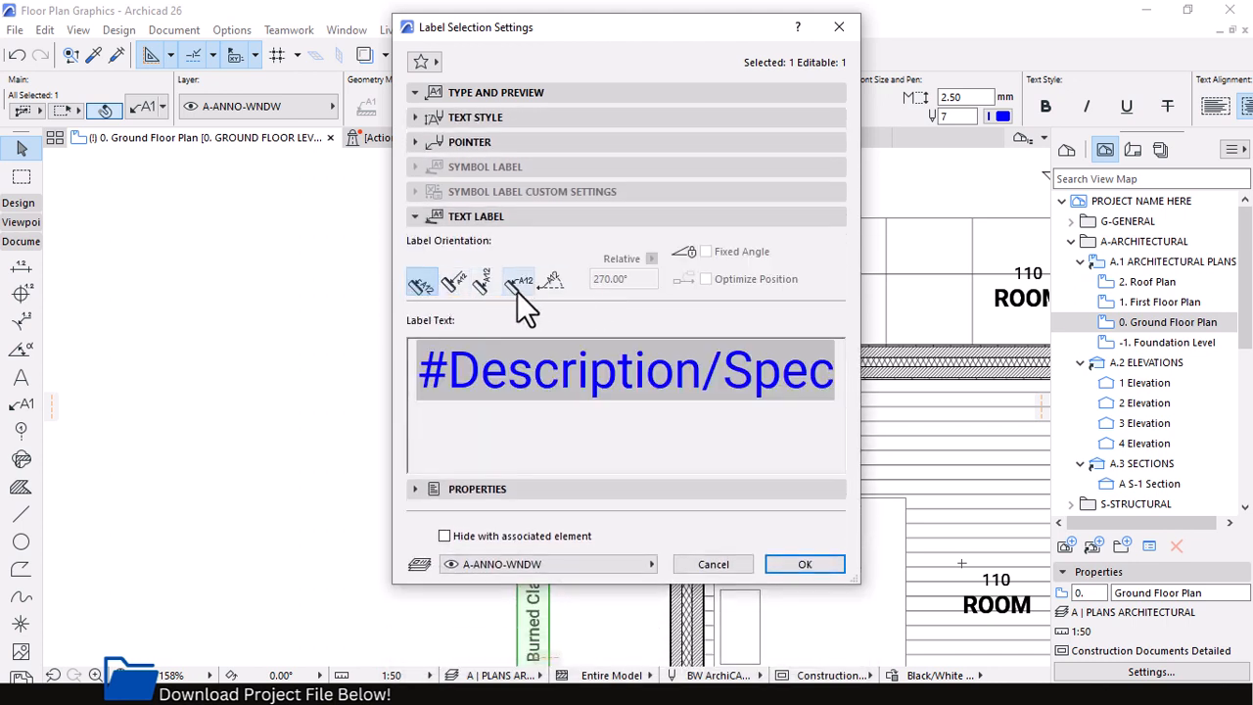
click(539, 286)
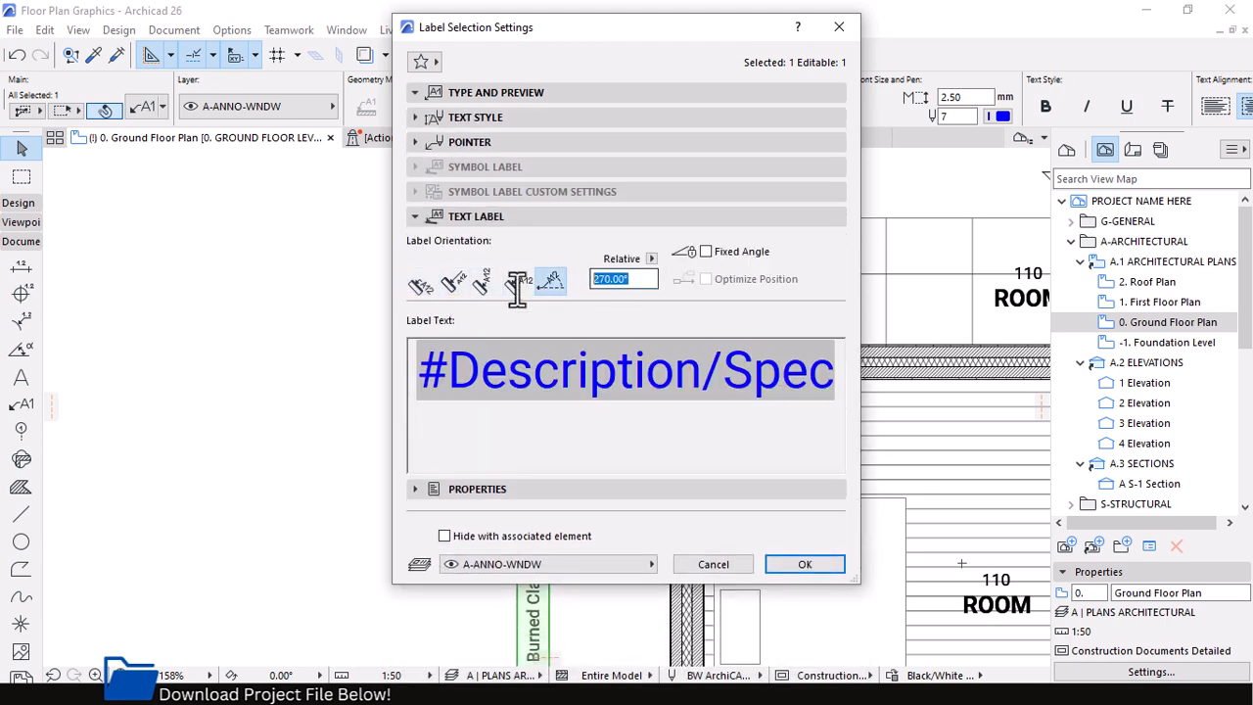
click(804, 563)
Move the horizontal label text about 1860 mm up and to the right, into the empty area above the plan
scroll(626, 323, down, 2)
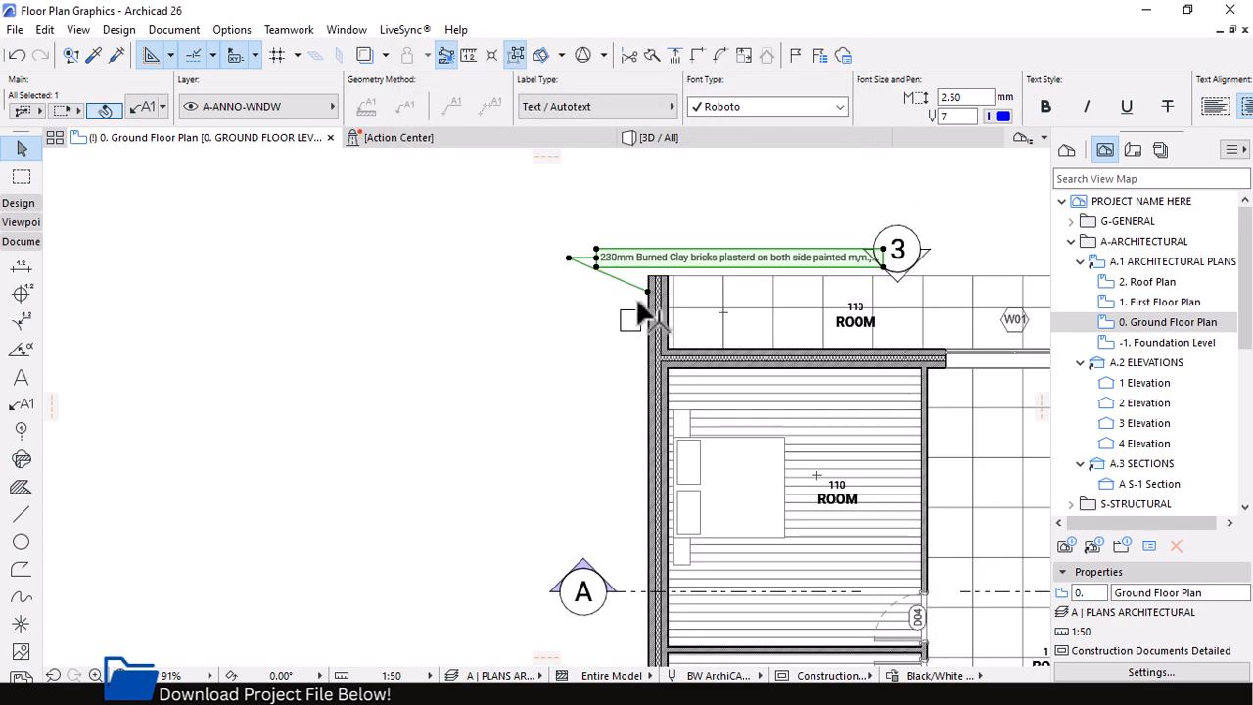
click(593, 251)
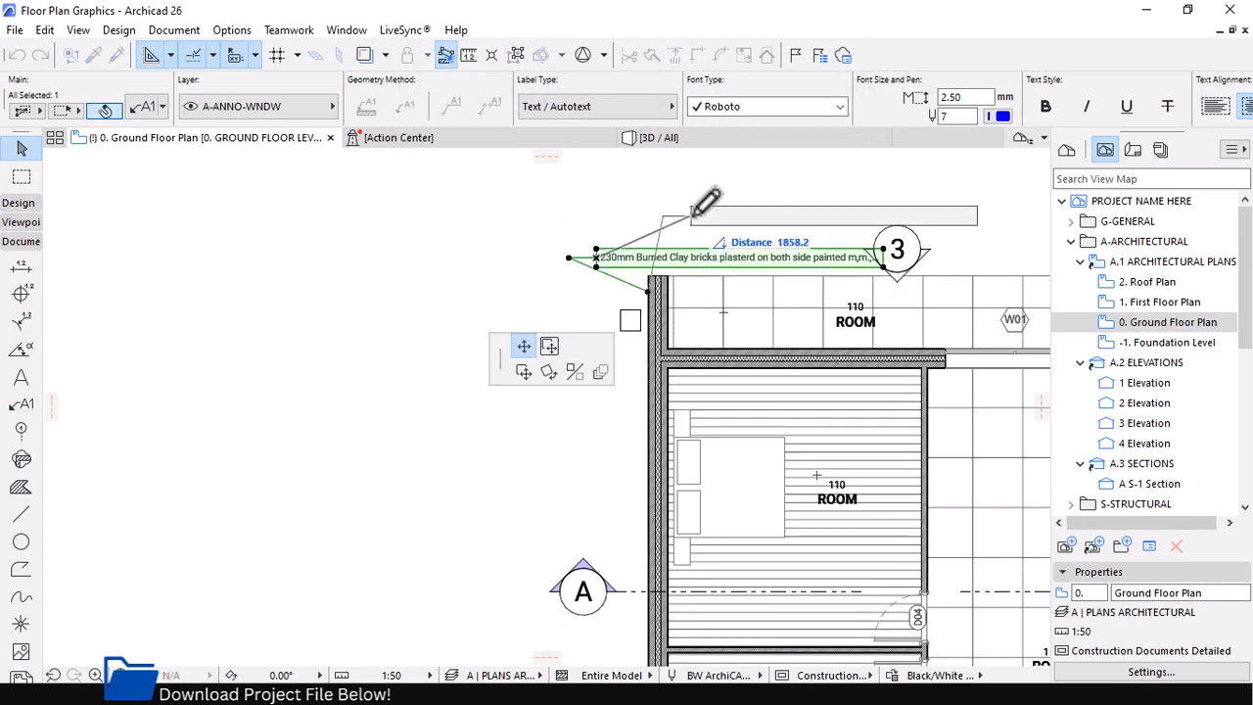
click(697, 192)
scroll(858, 186, up, 3)
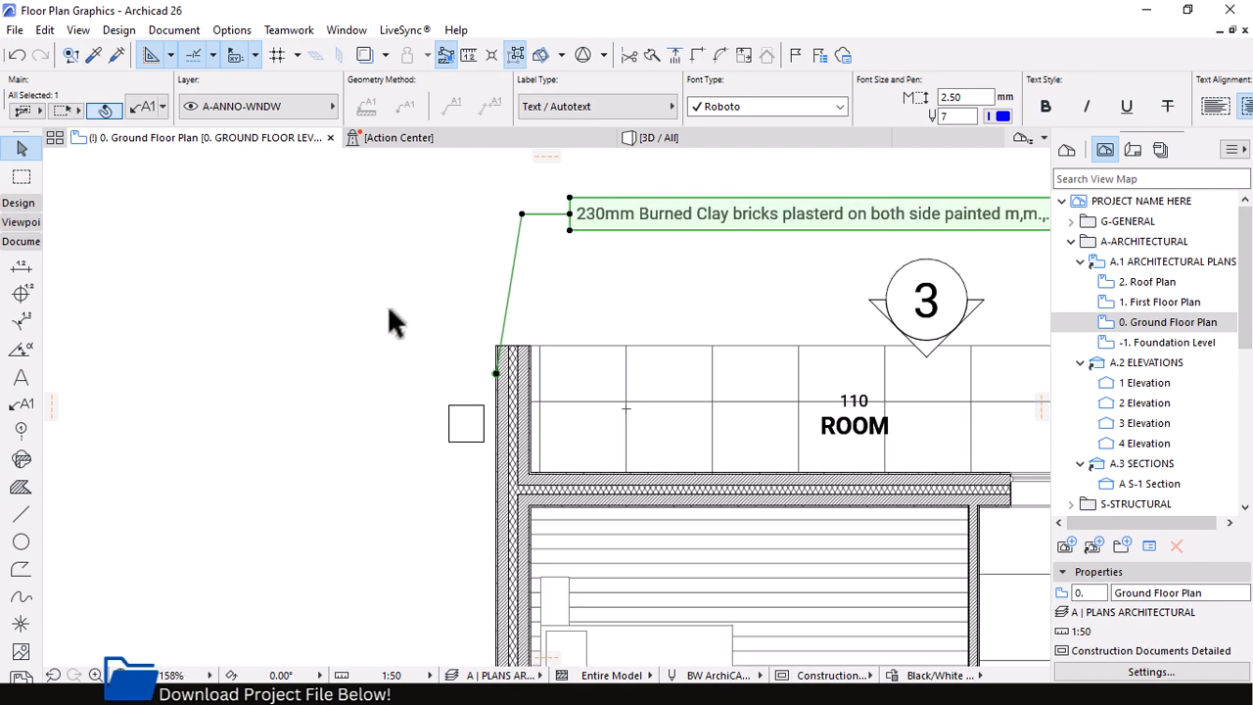
Move the end of the label's pointer from the outer wall face into the wall's insulation core, near its upper end
click(495, 373)
scroll(551, 441, up, 3)
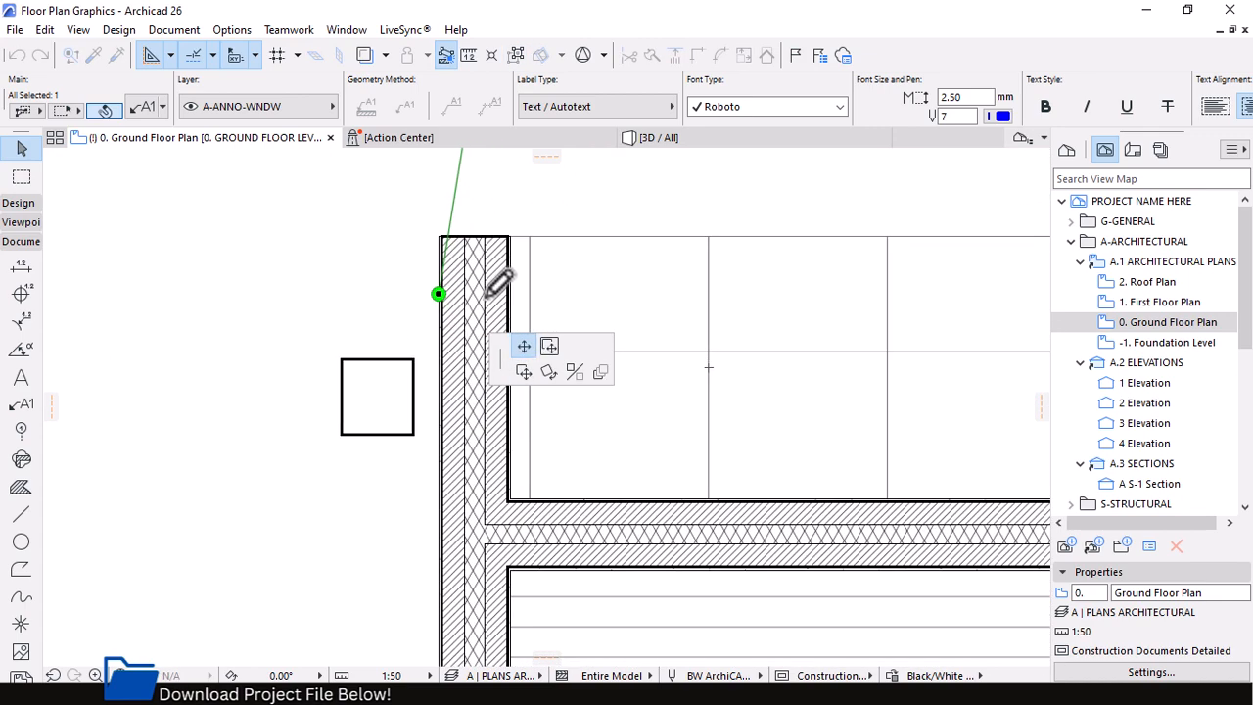
scroll(468, 277, down, 3)
scroll(416, 392, up, 4)
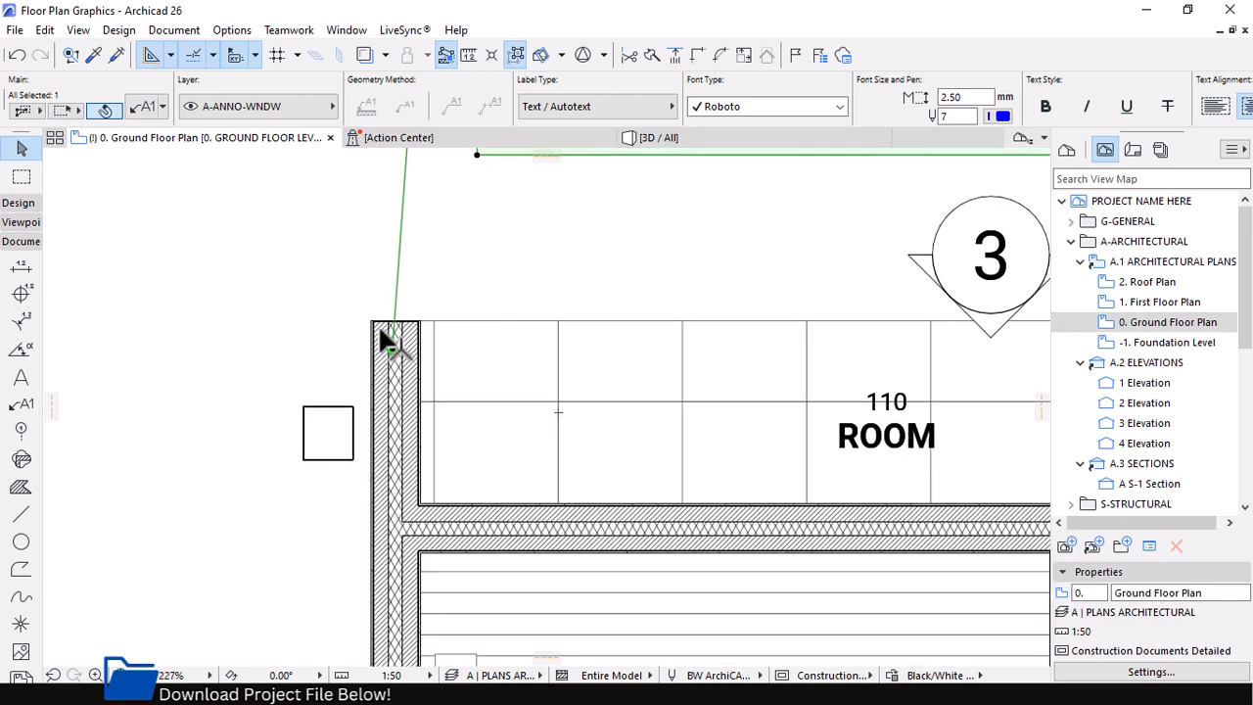
Select the exterior wall and its description label in turn, examine how the label relates to the wall, and deselect
click(379, 327)
click(377, 328)
scroll(313, 450, down, 3)
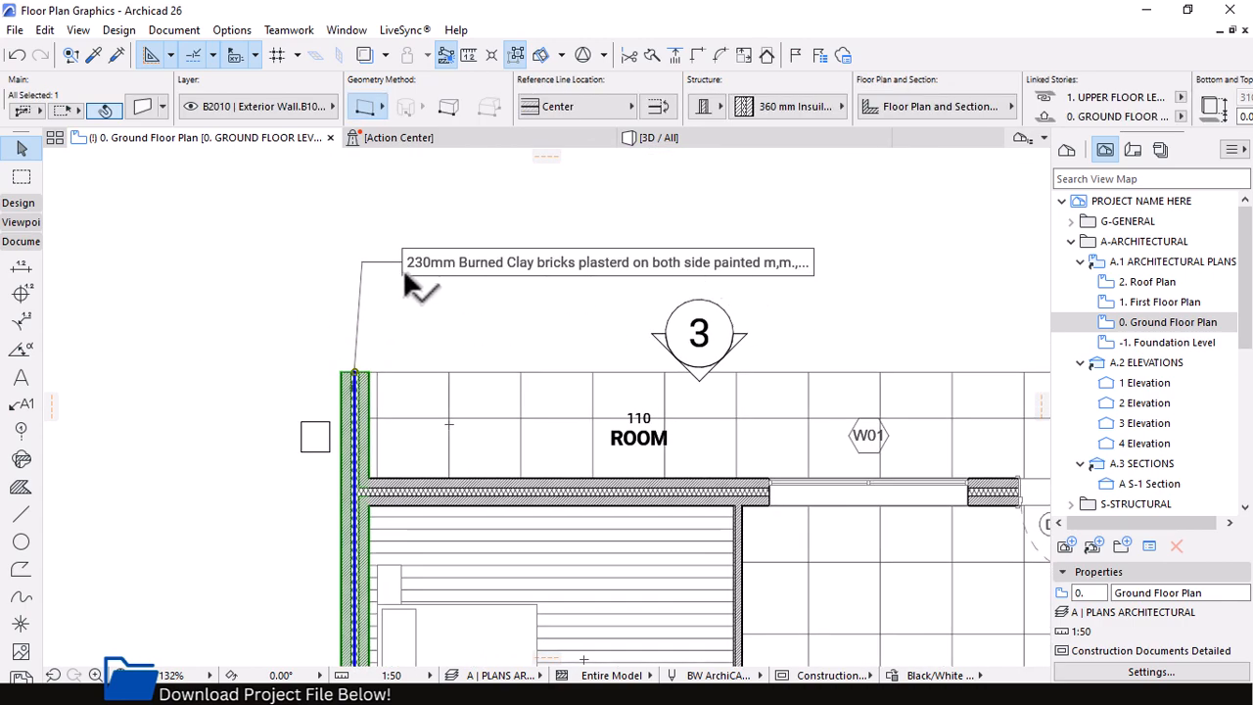
click(455, 274)
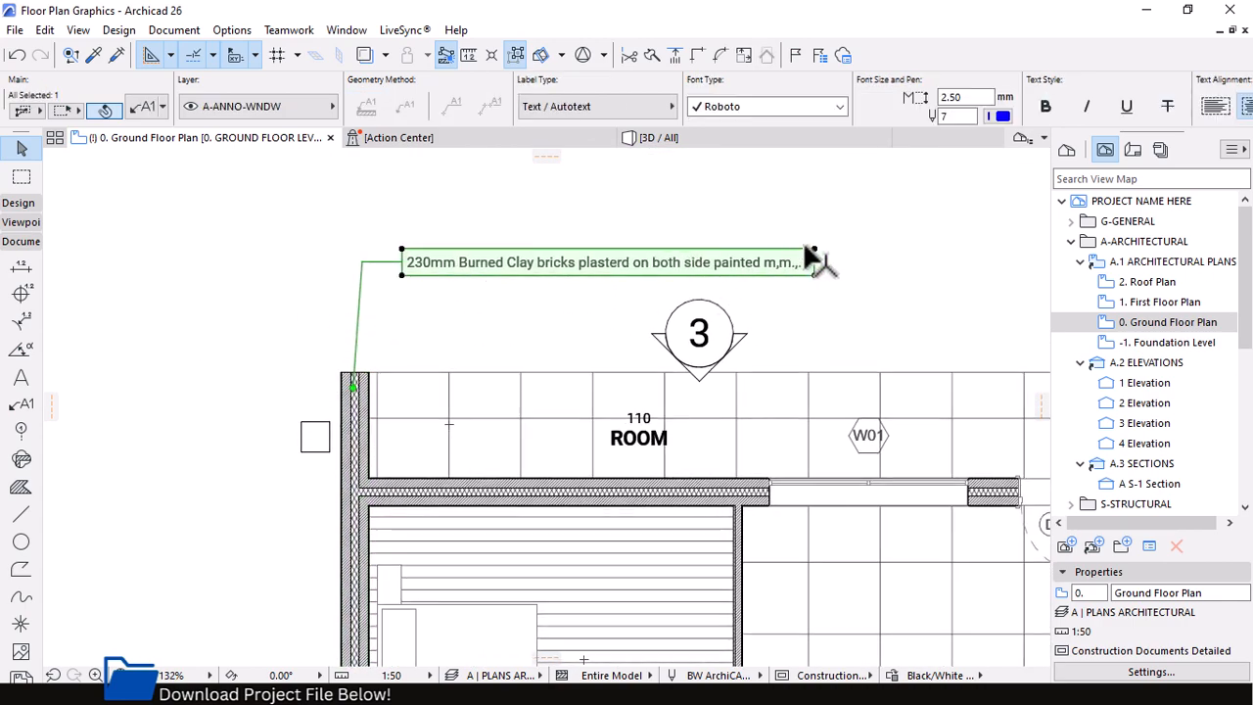
scroll(705, 243, down, 3)
scroll(620, 239, down, 1)
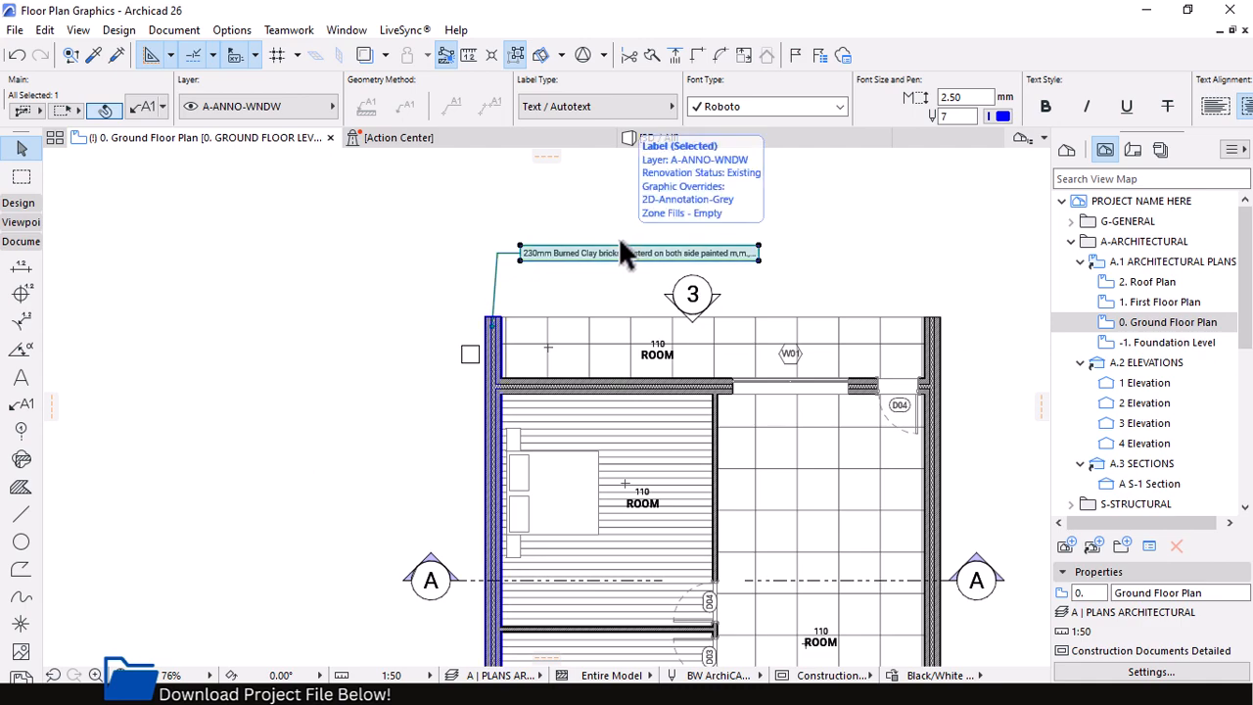
scroll(558, 240, down, 2)
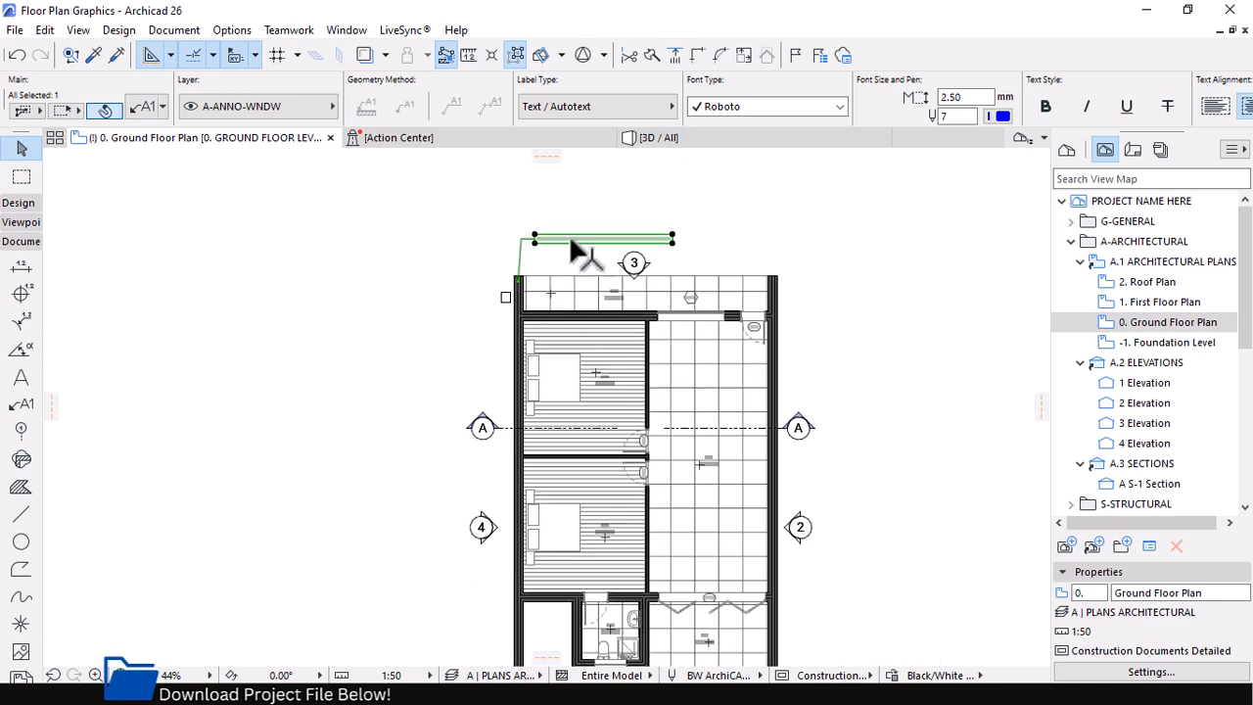
scroll(580, 246, up, 3)
scroll(584, 244, up, 5)
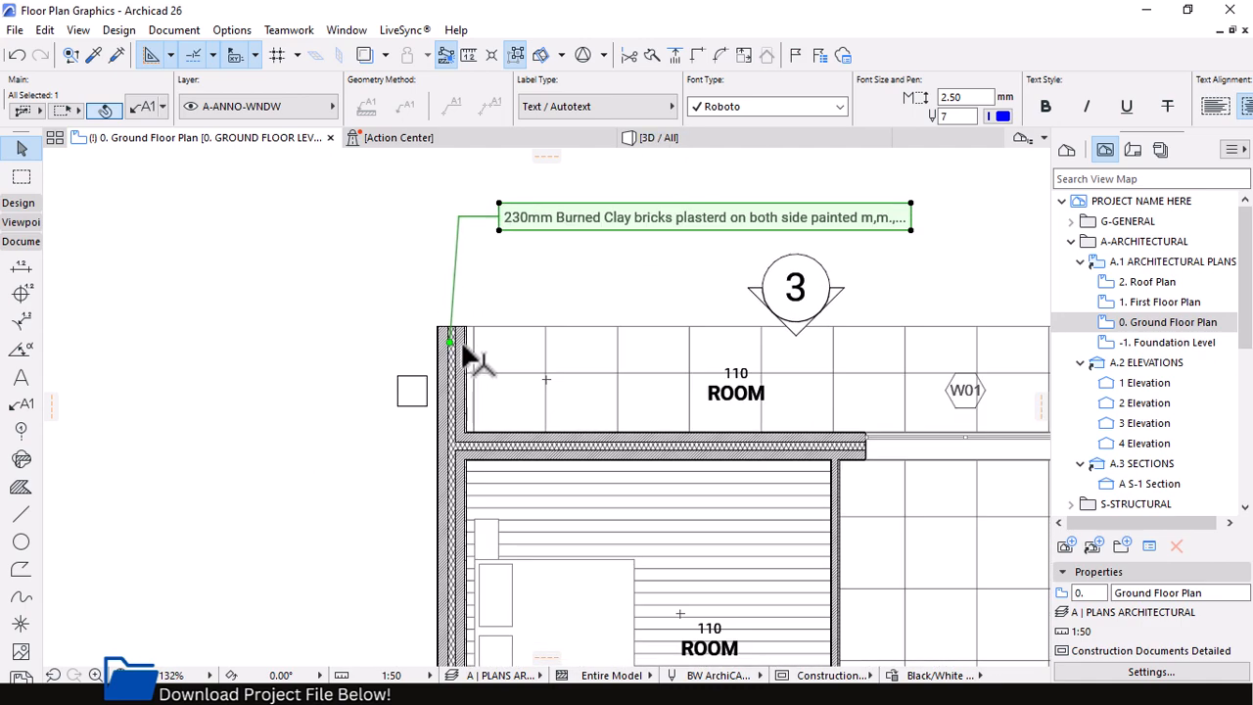
key(Escape)
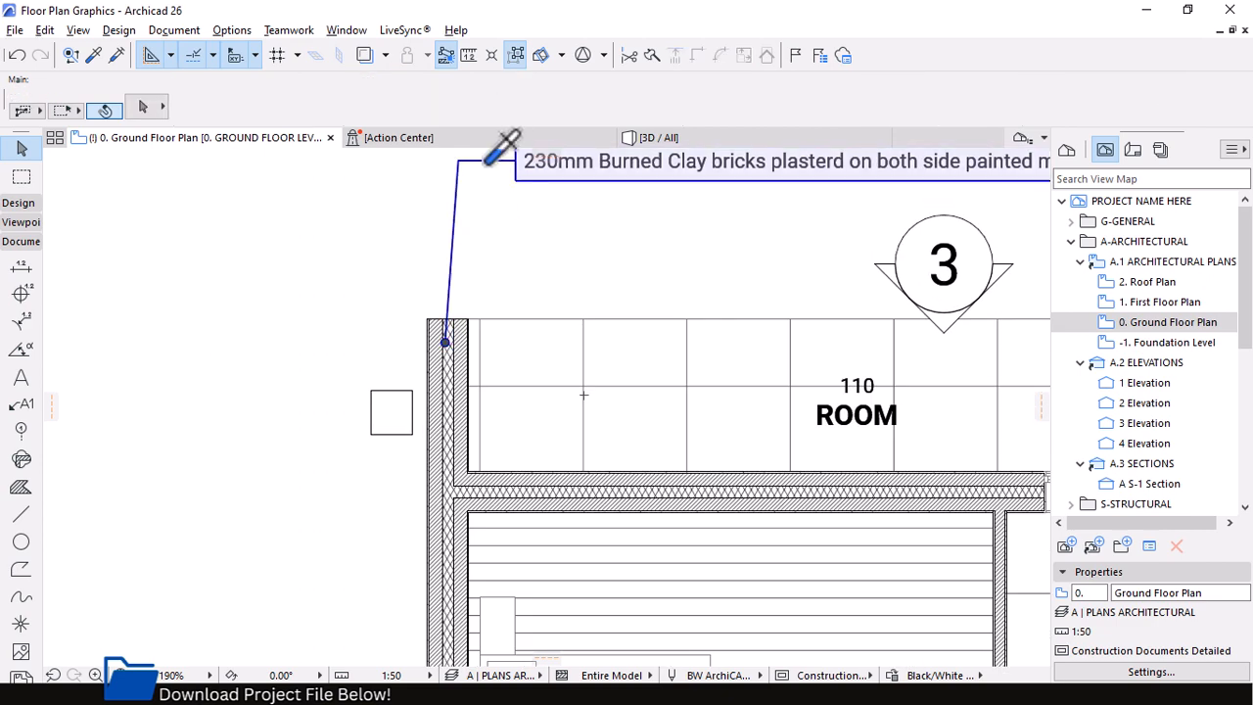
Pick up the description label's settings and place a second label on the same exterior wall, just below the first pointer
alt+click(488, 162)
scroll(633, 297, down, 2)
scroll(633, 297, down, 2)
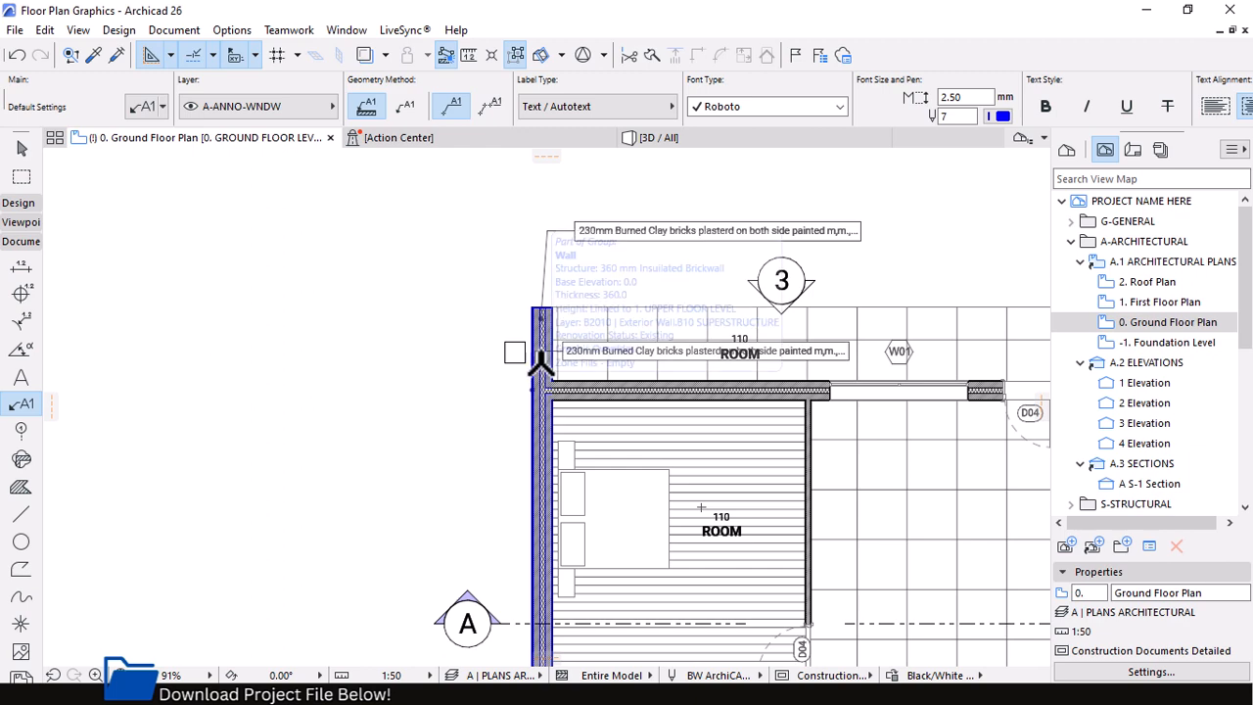
scroll(536, 393, up, 3)
Replace the second label's text with the Uniformat - 2010 CSI classification autotext and finish editing
double_click(638, 349)
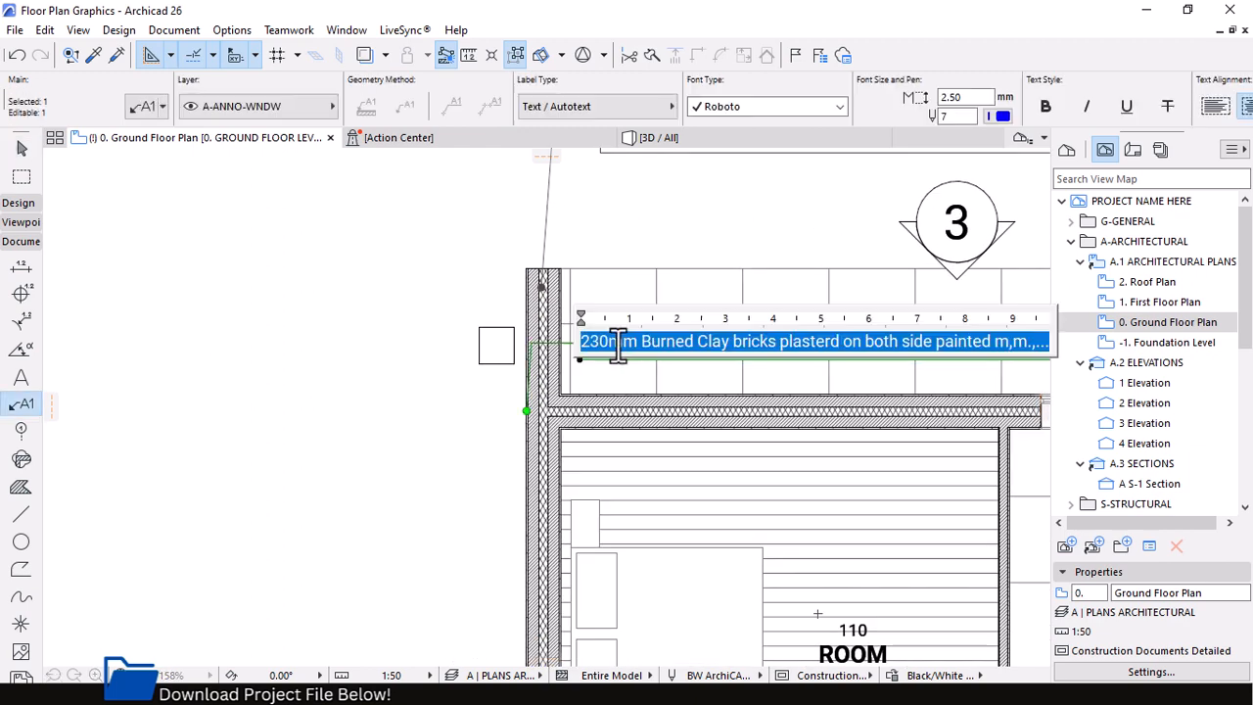
click(611, 256)
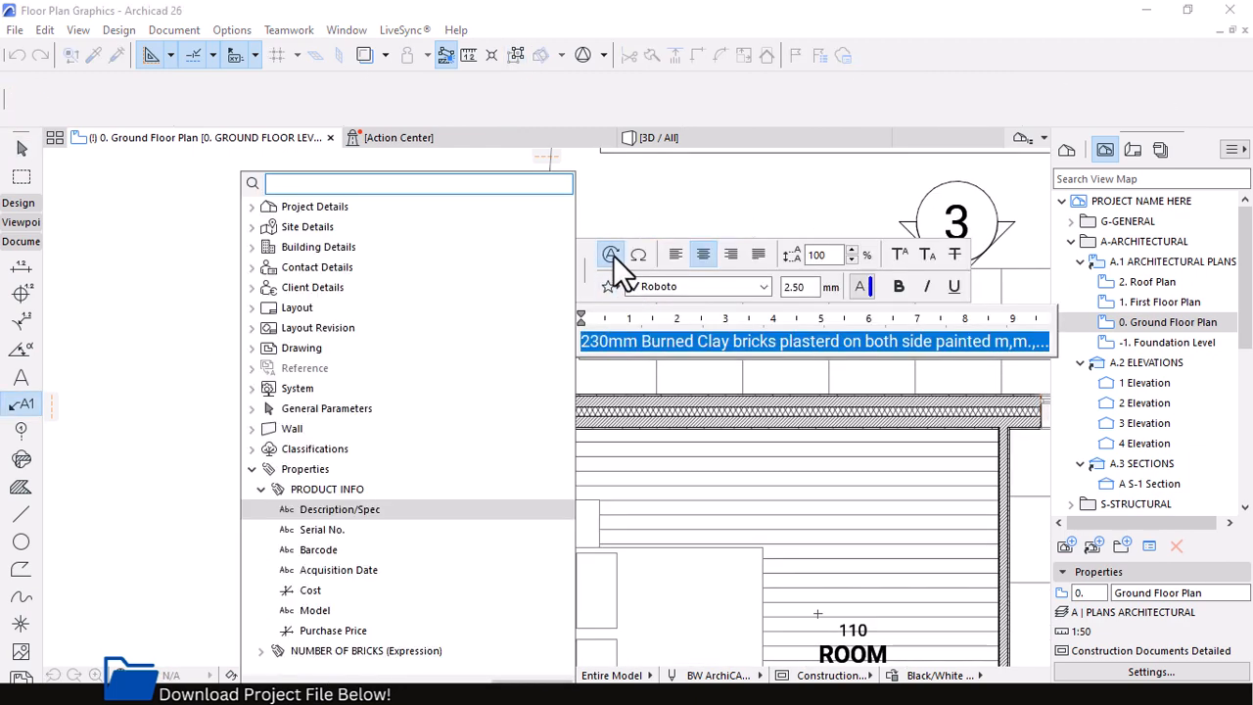
click(253, 448)
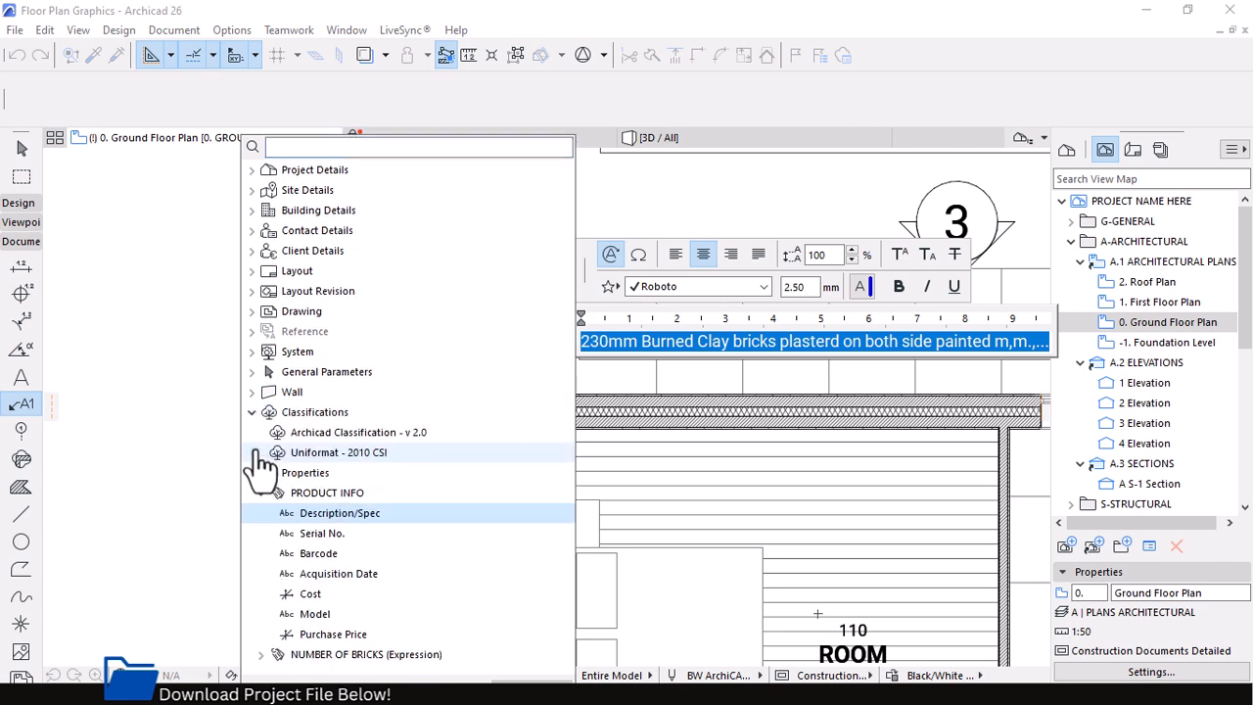
click(335, 456)
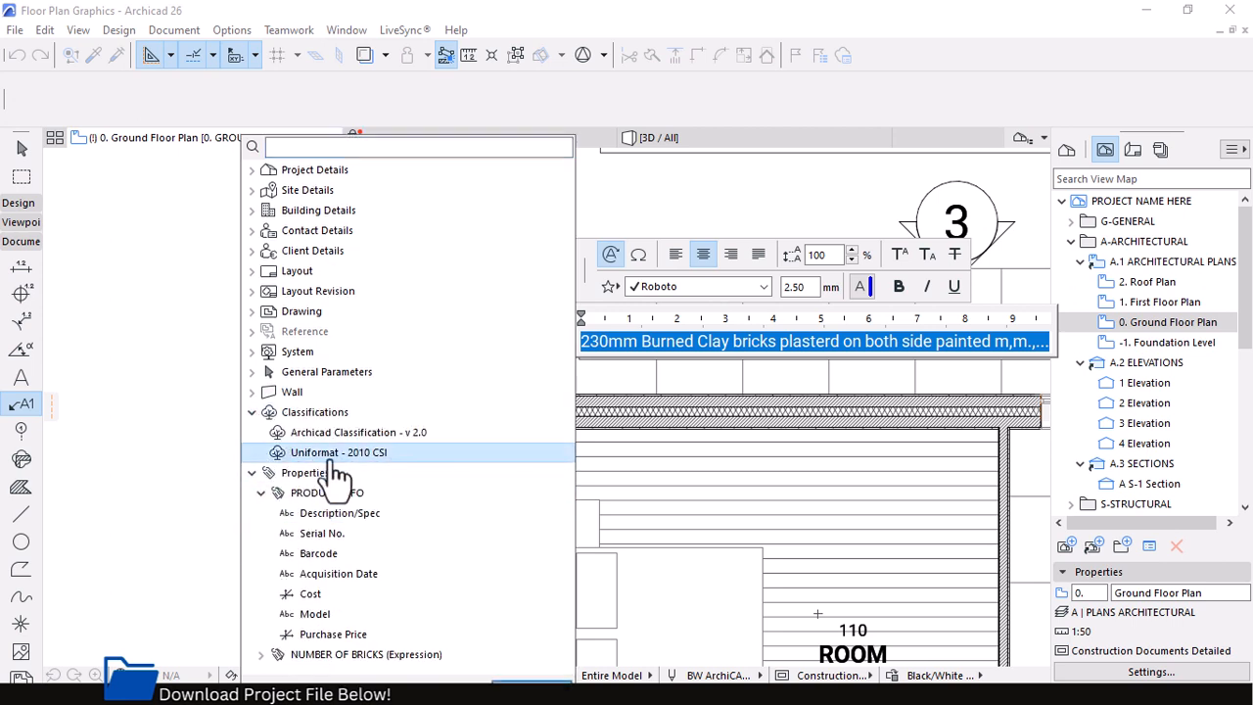
click(530, 688)
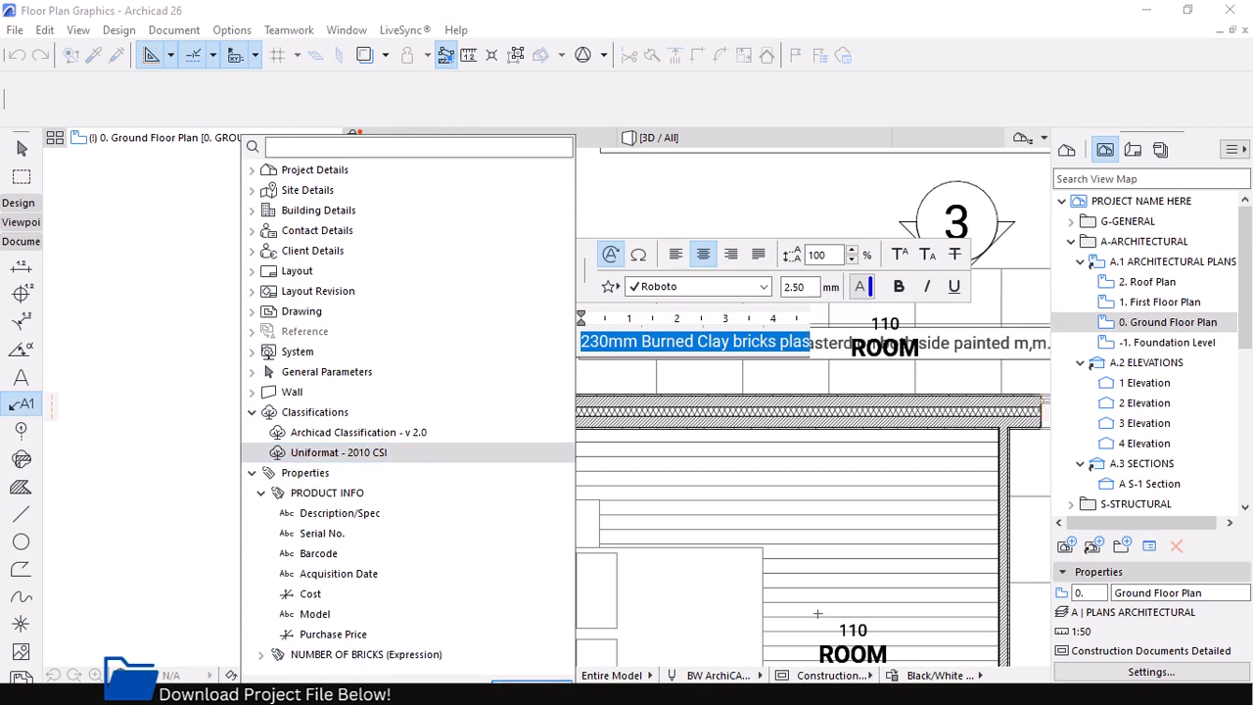
click(657, 485)
scroll(462, 360, down, 1)
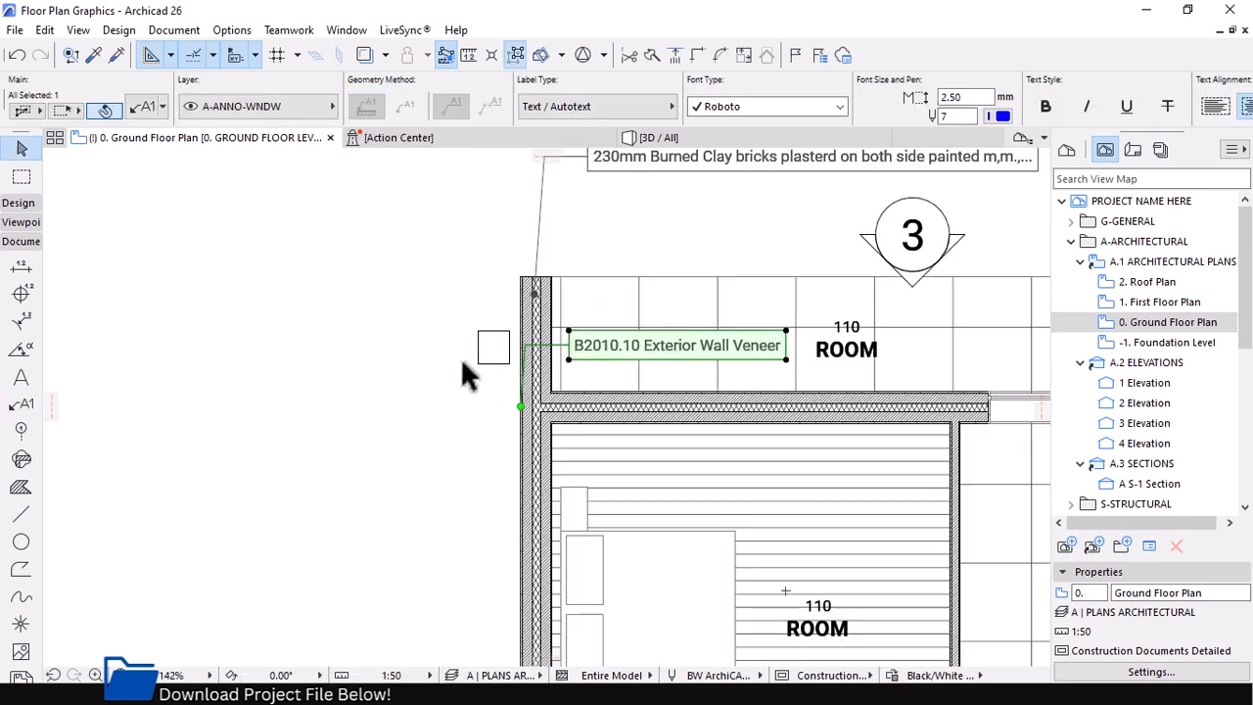
Deselect the classification label and activate the Wall tool
scroll(470, 364, up, 2)
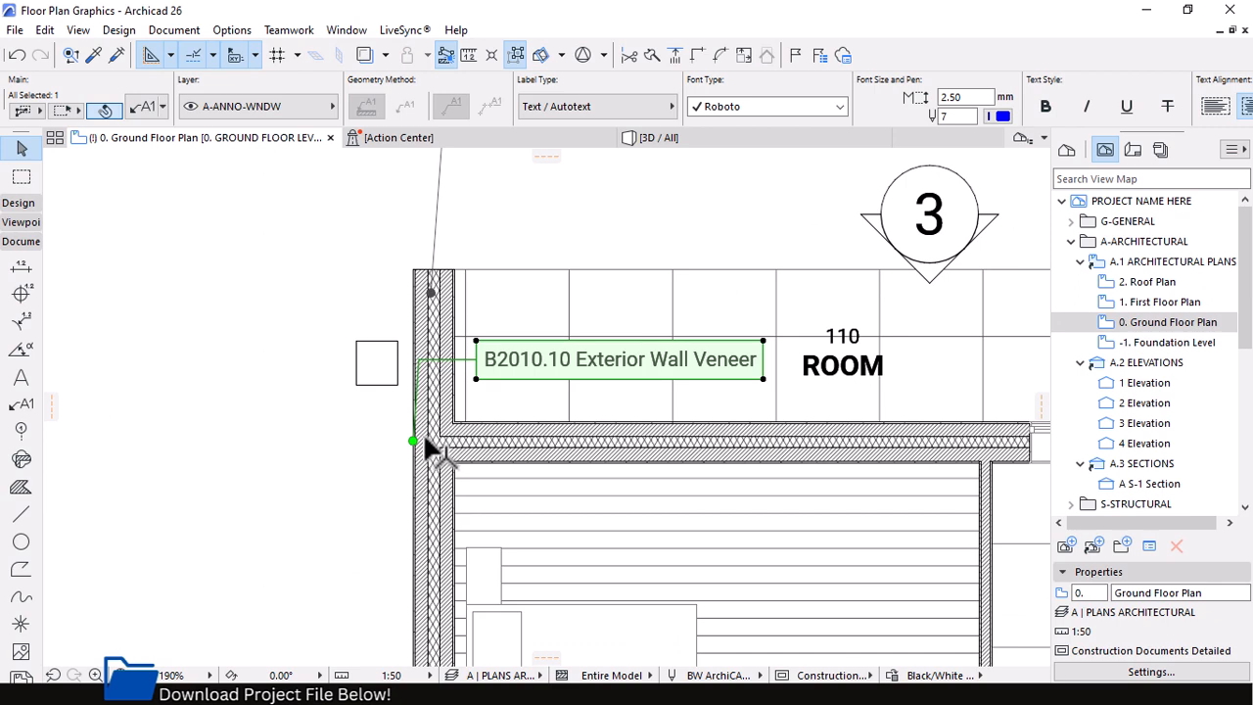
scroll(434, 350, up, 2)
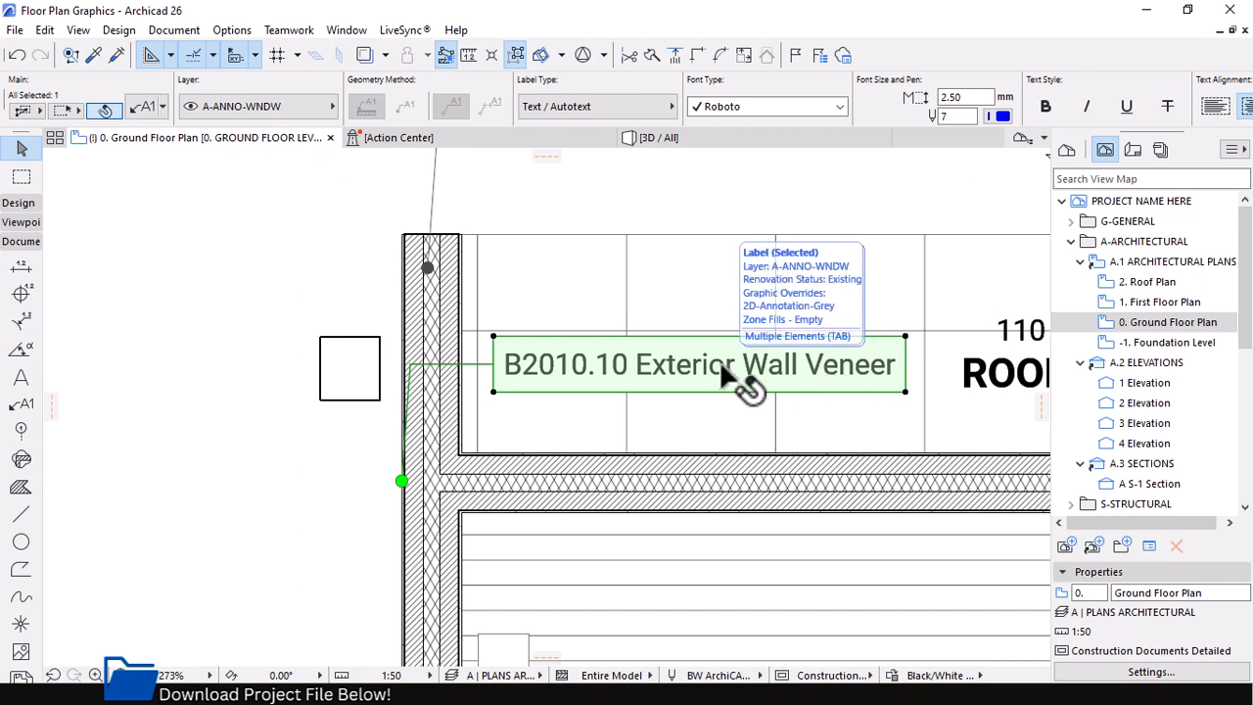
scroll(548, 406, down, 4)
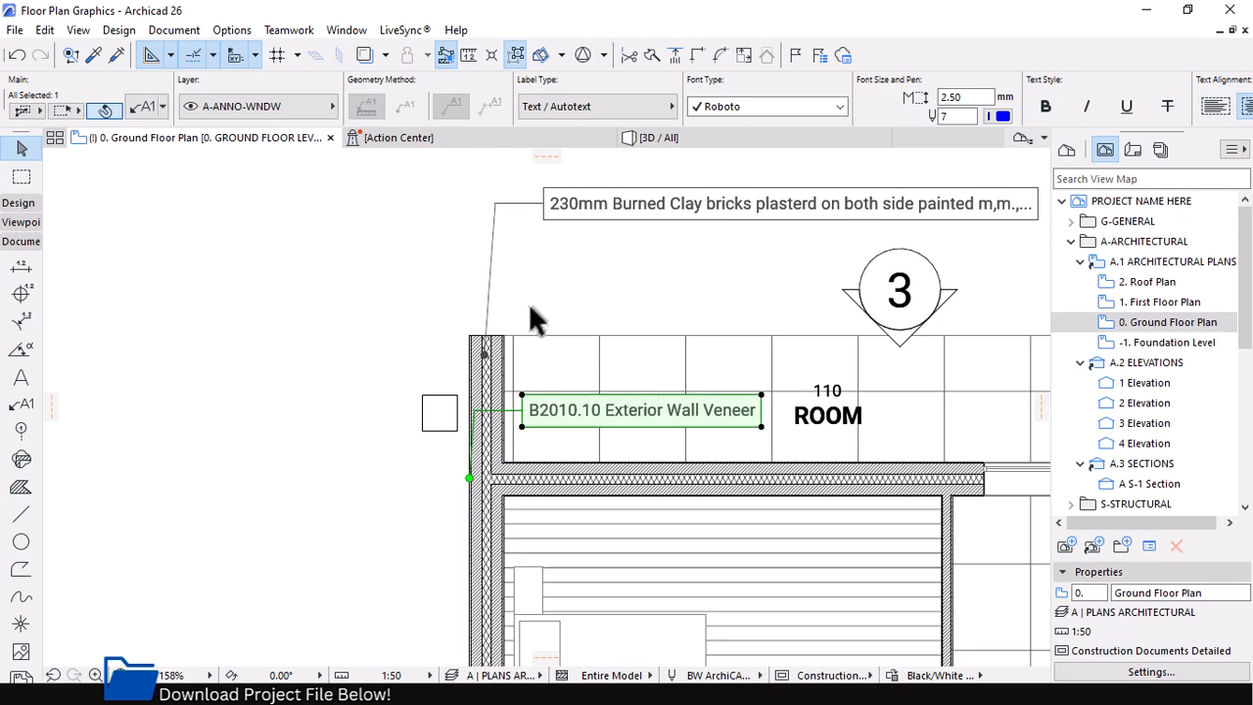
scroll(567, 313, down, 1)
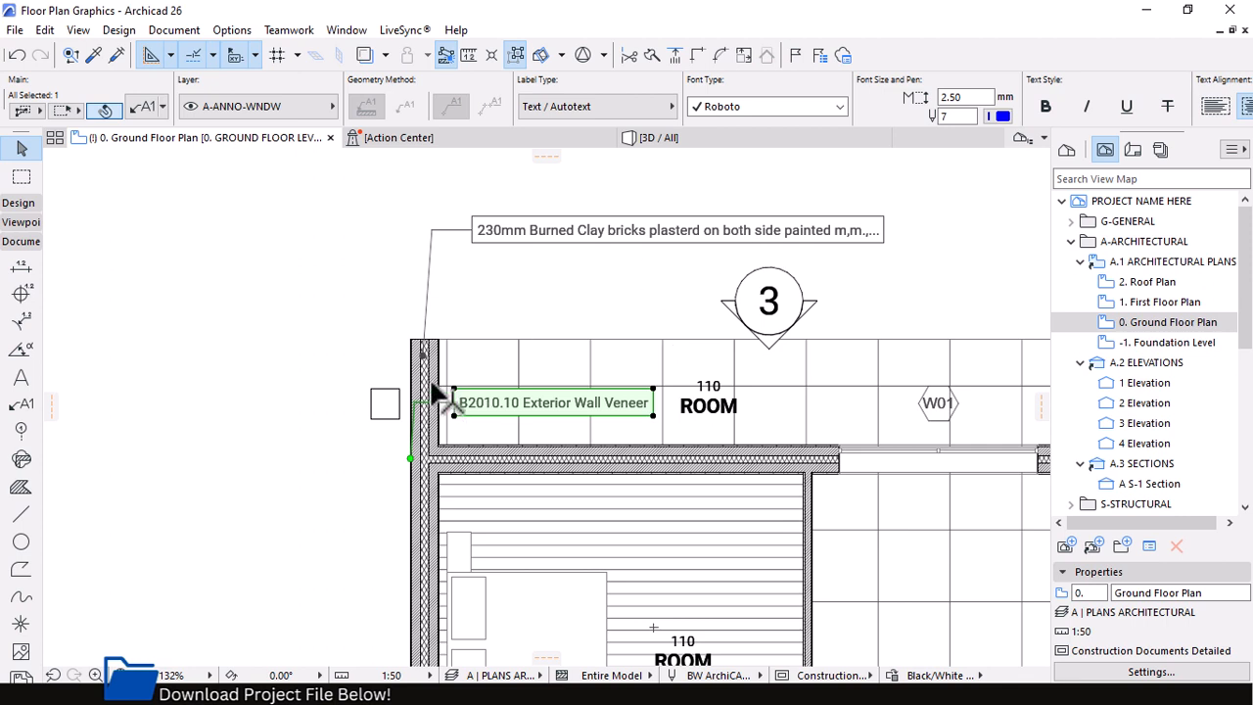
key(Escape)
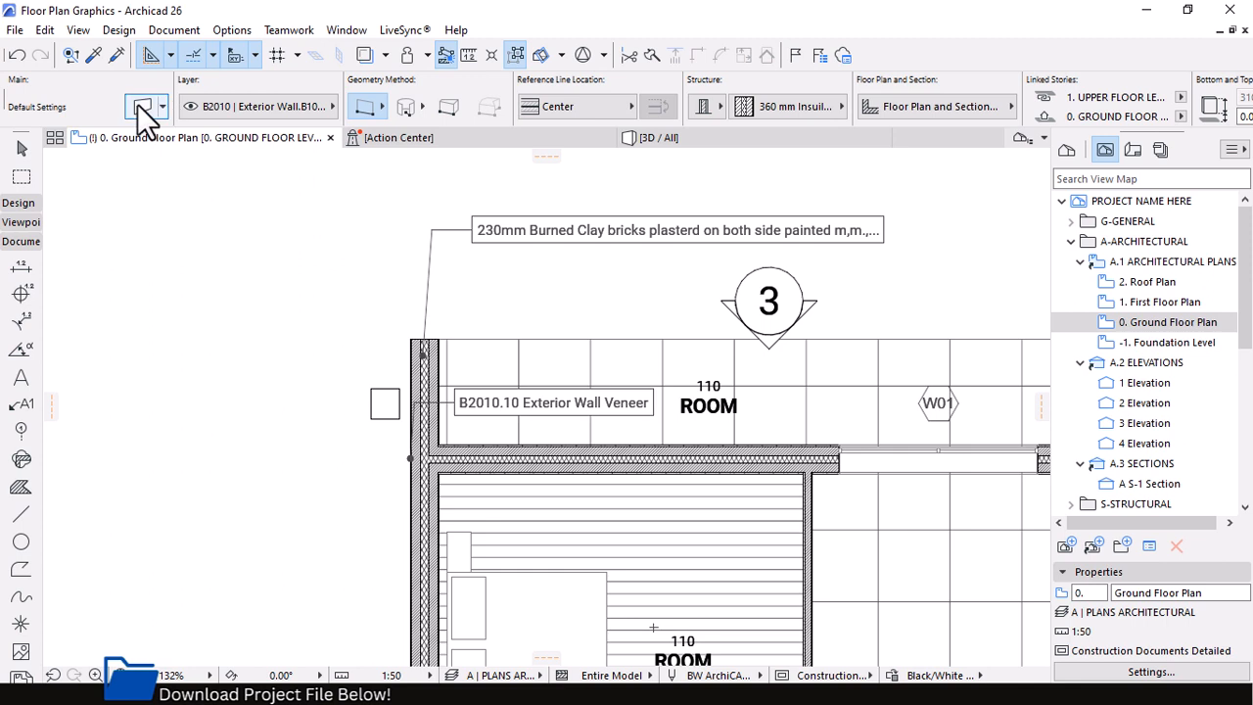